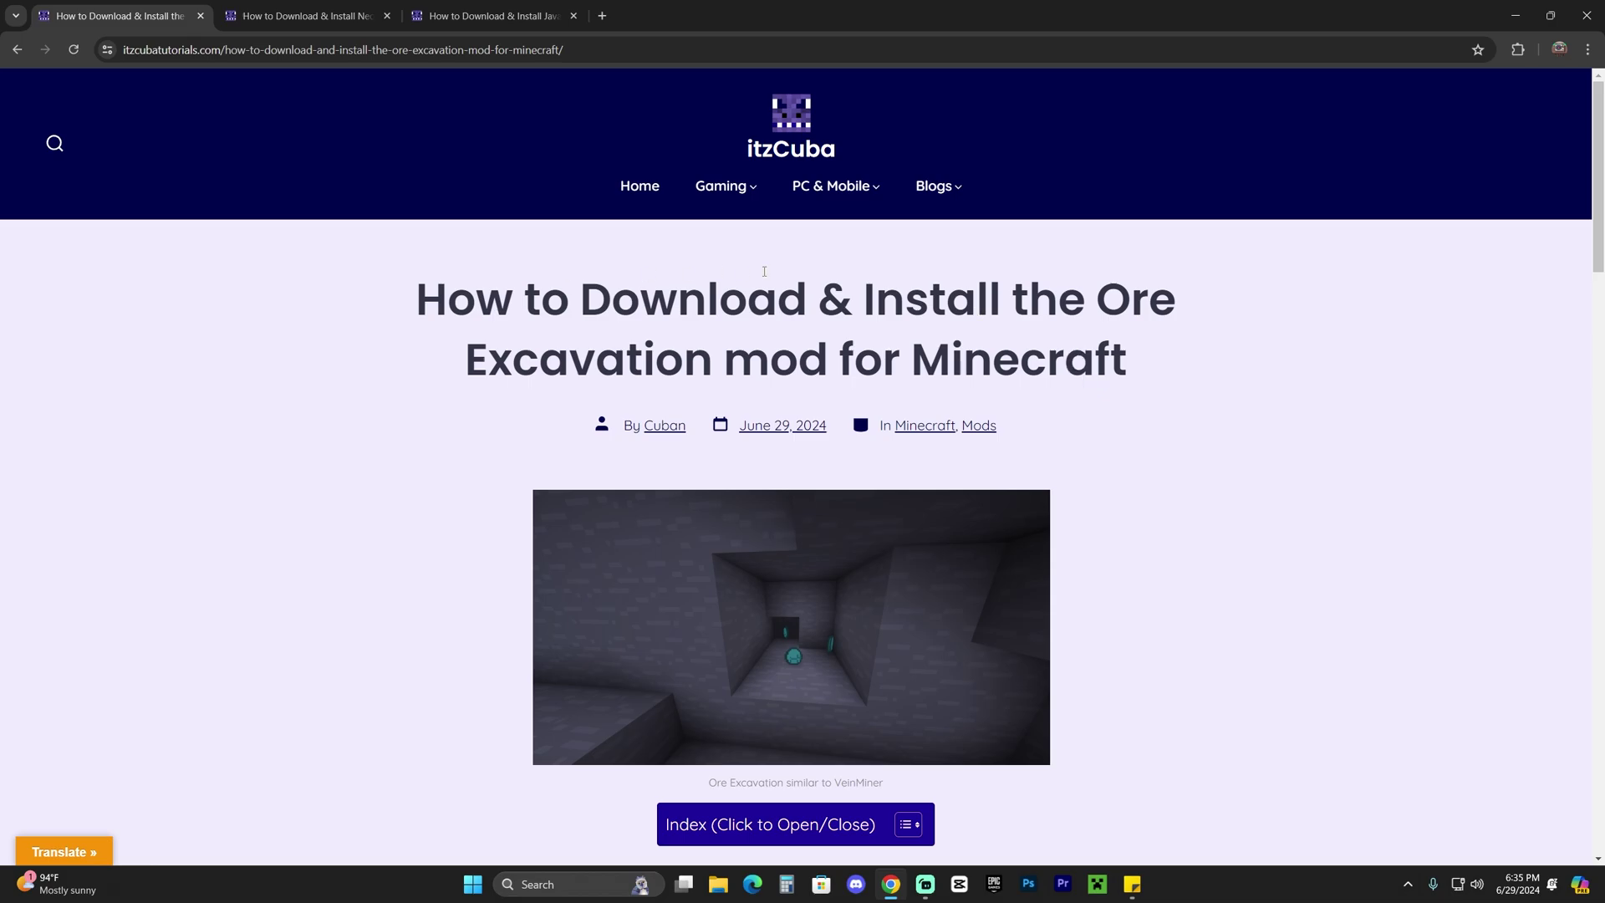
Step: Look over the Ore Excavation guide, from the mod overview to the download and install instructions
scroll(887, 351, down, 3)
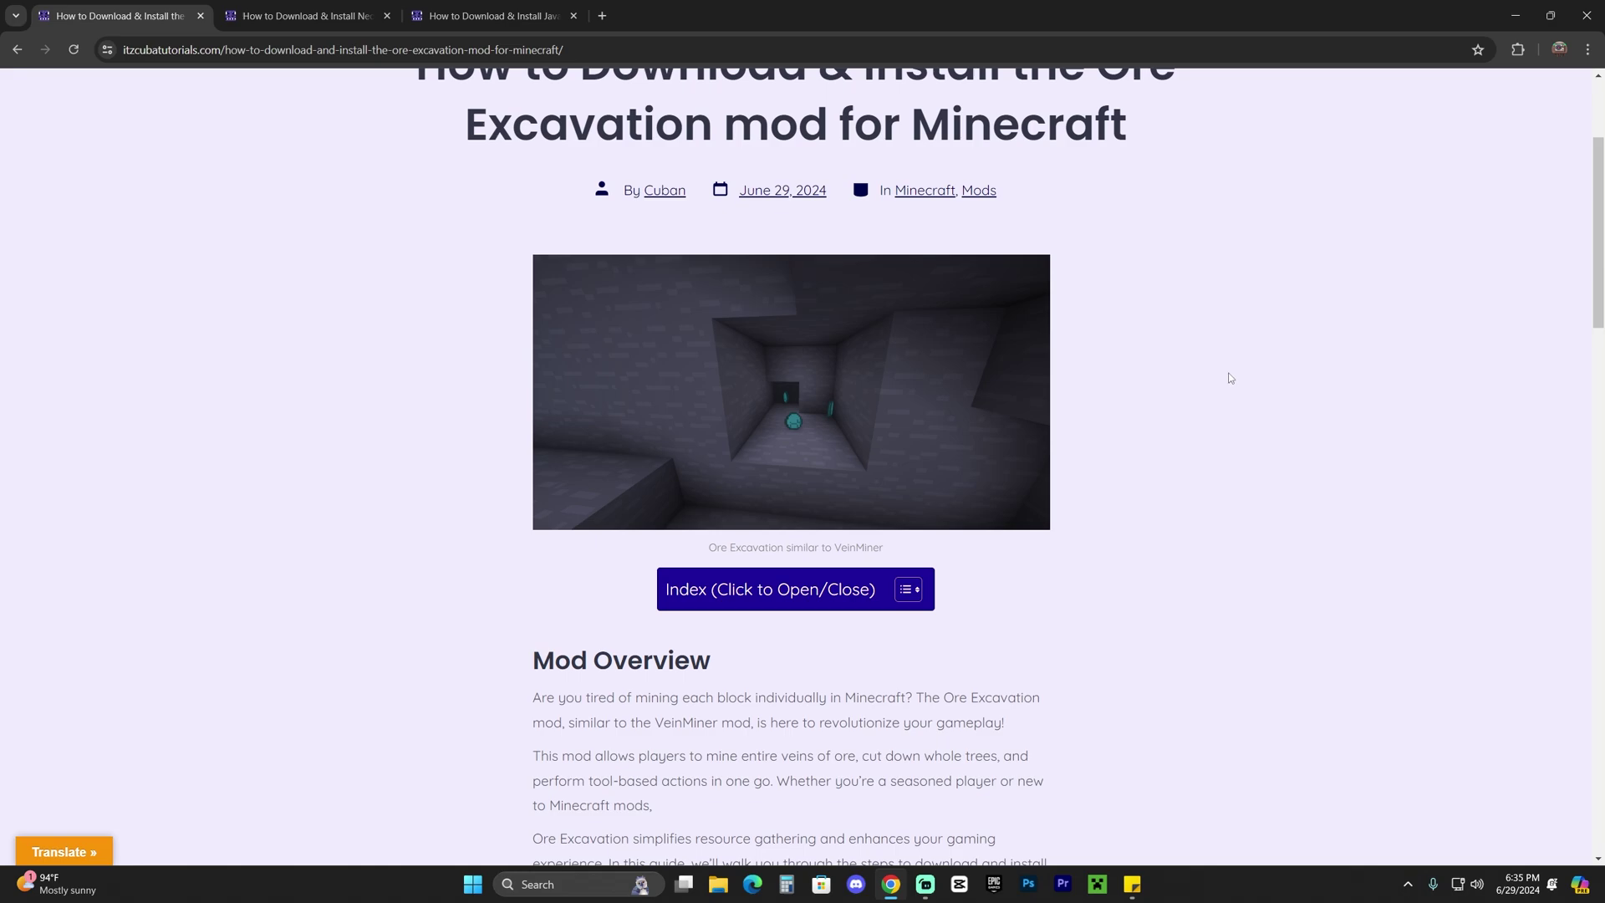
scroll(988, 242, up, 2)
drag(476, 285, 828, 285)
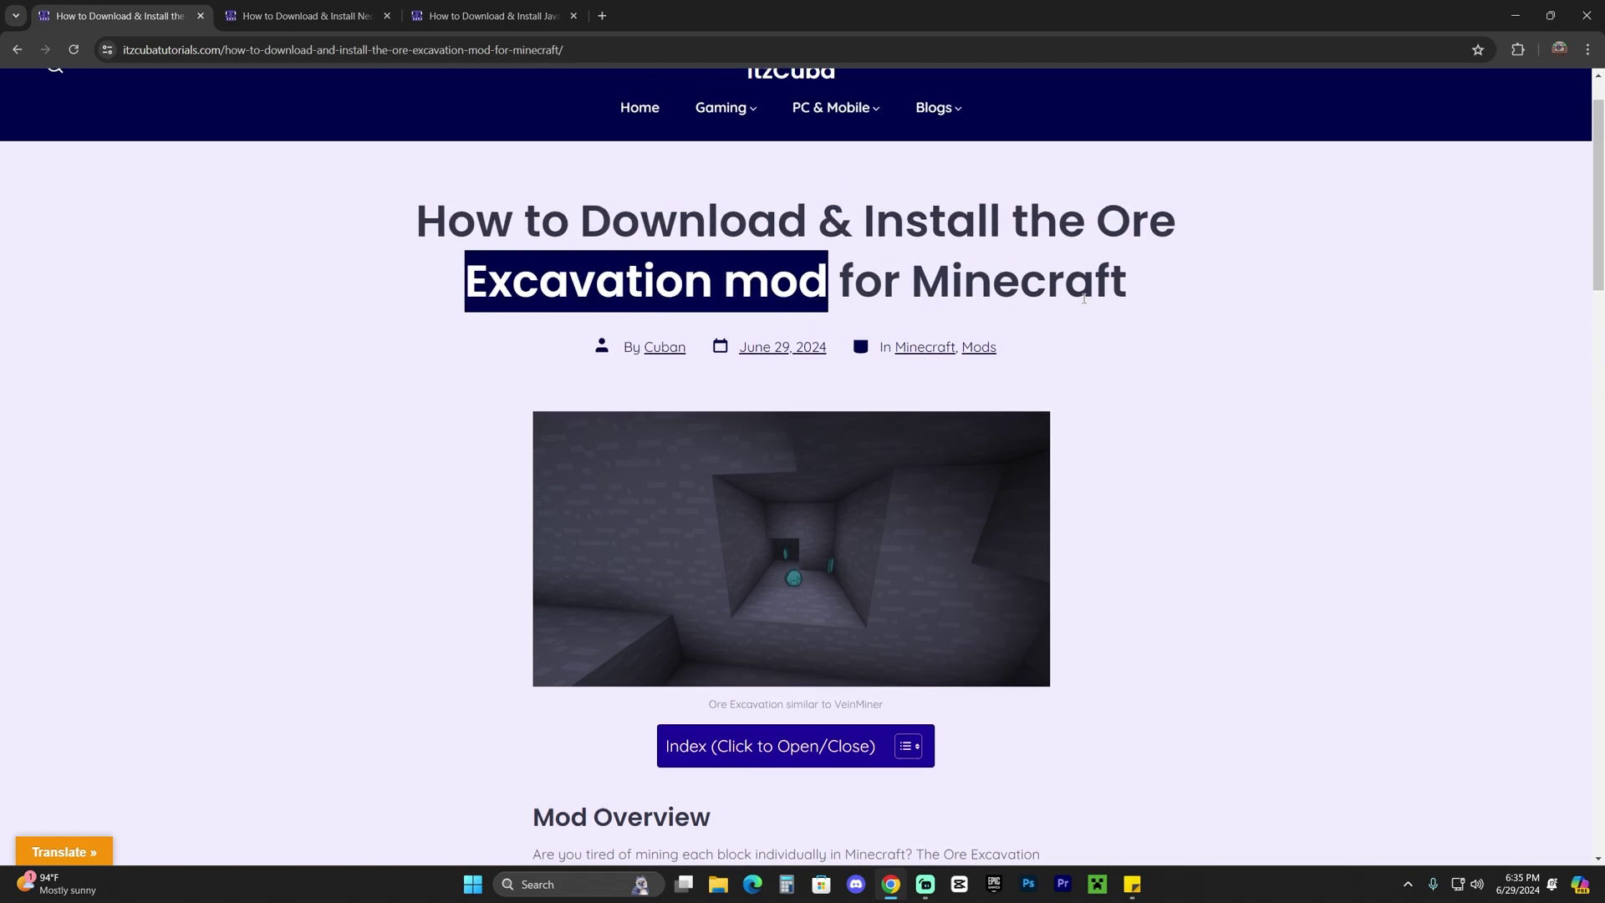
click(1112, 415)
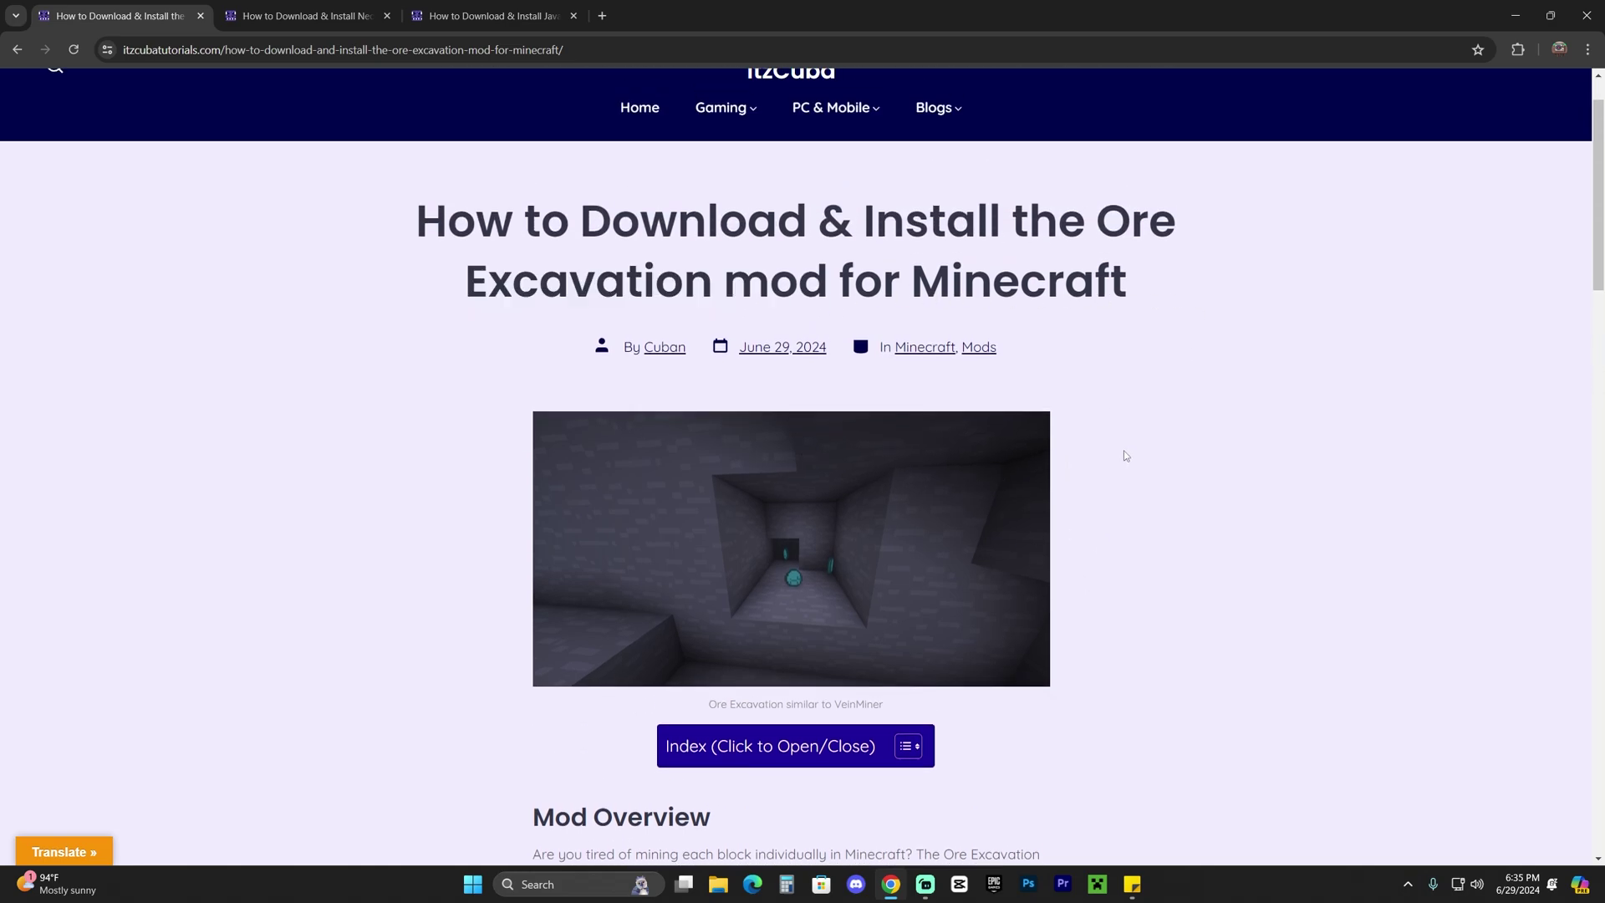
scroll(1283, 435, down, 15)
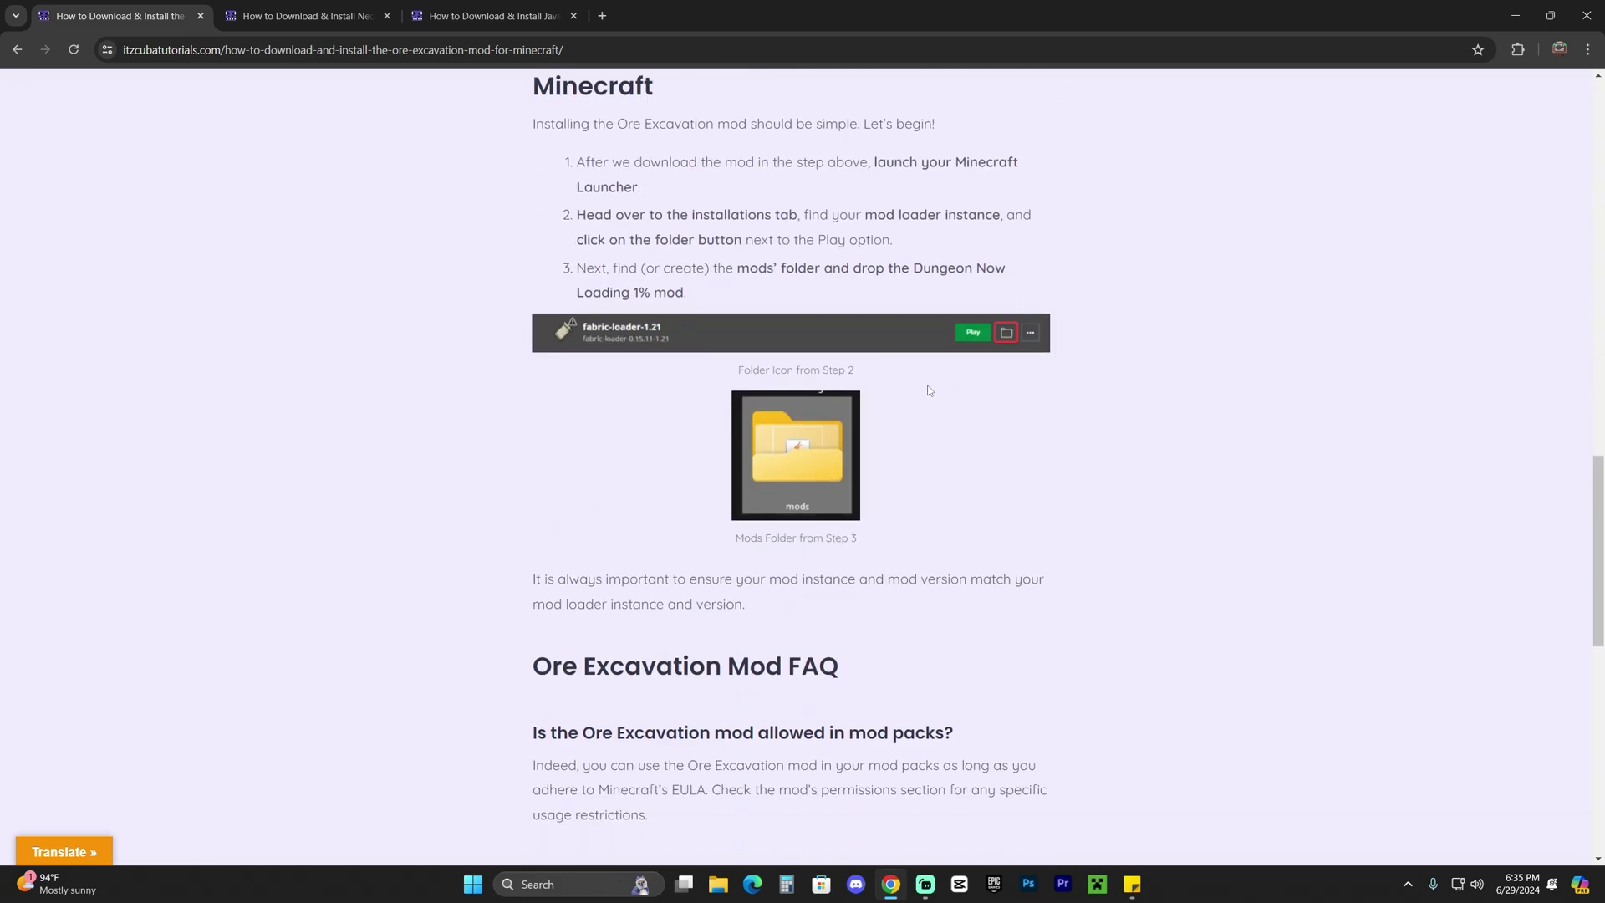
scroll(1072, 410, up, 14)
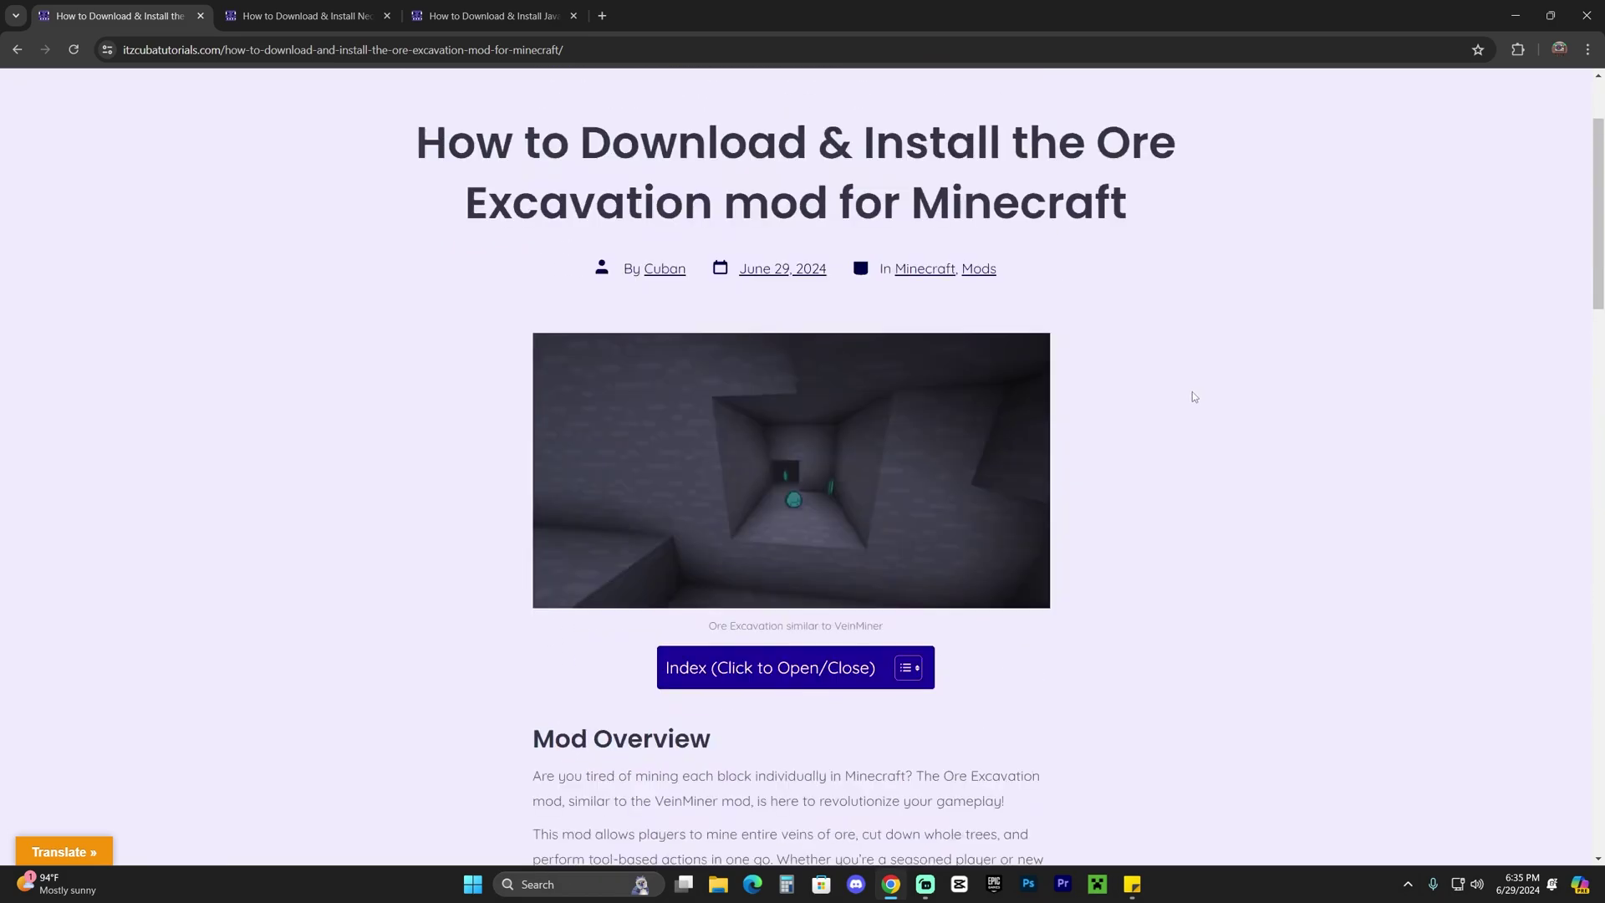
scroll(1191, 398, down, 4)
scroll(1131, 378, down, 5)
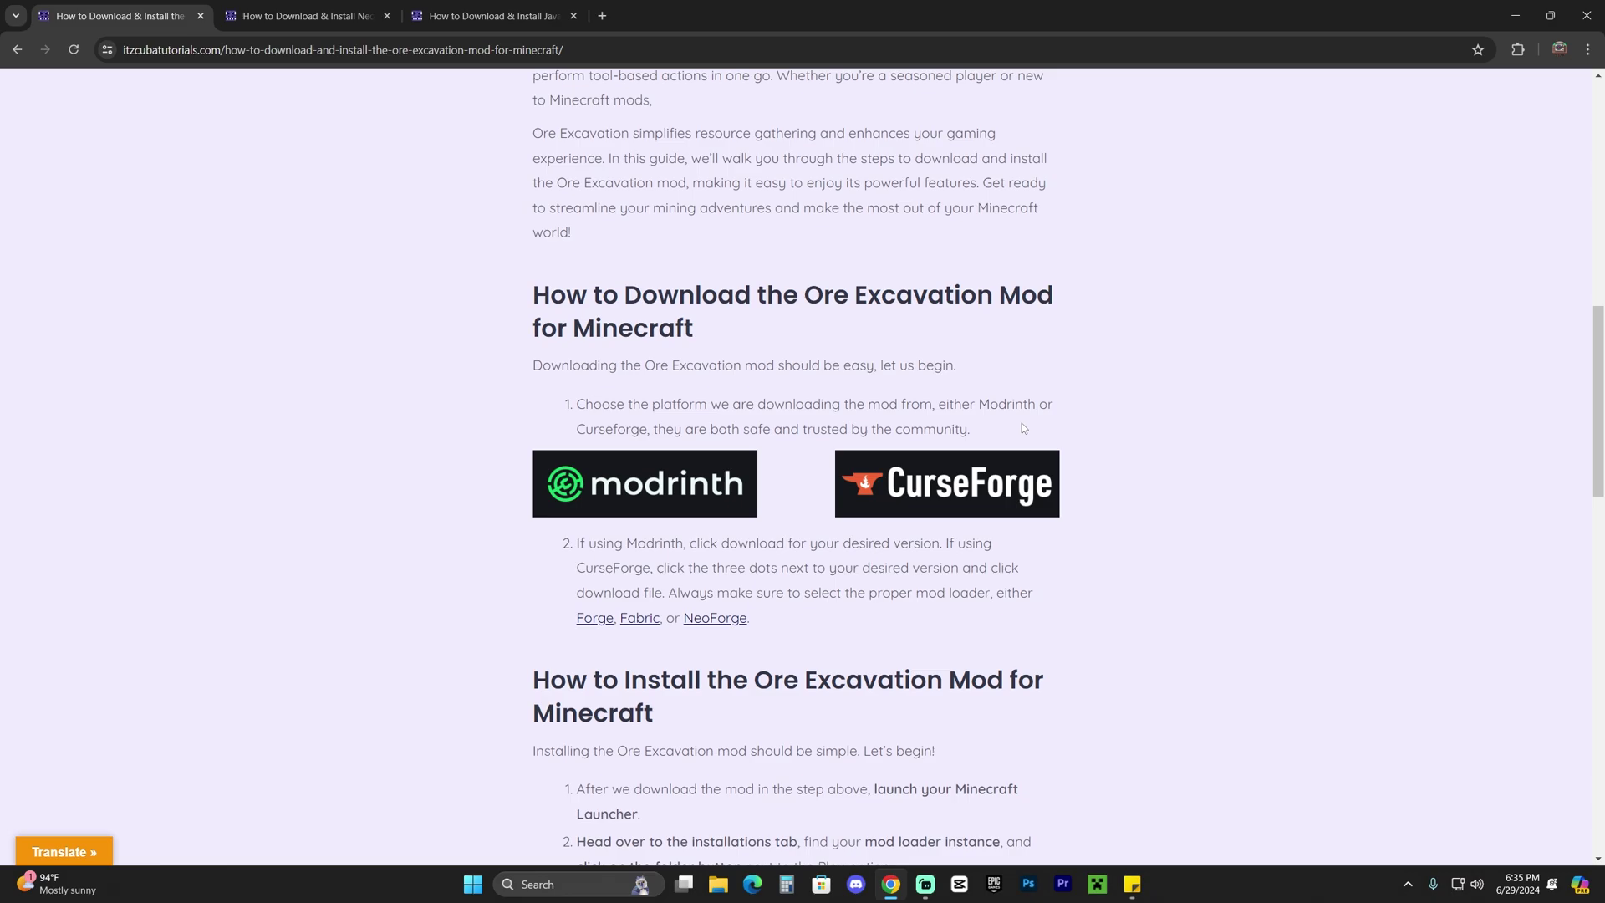
Step: Open the Ore Excavation mod's Modrinth page from the guide's download section
triple_click(630, 419)
click(1034, 429)
click(681, 485)
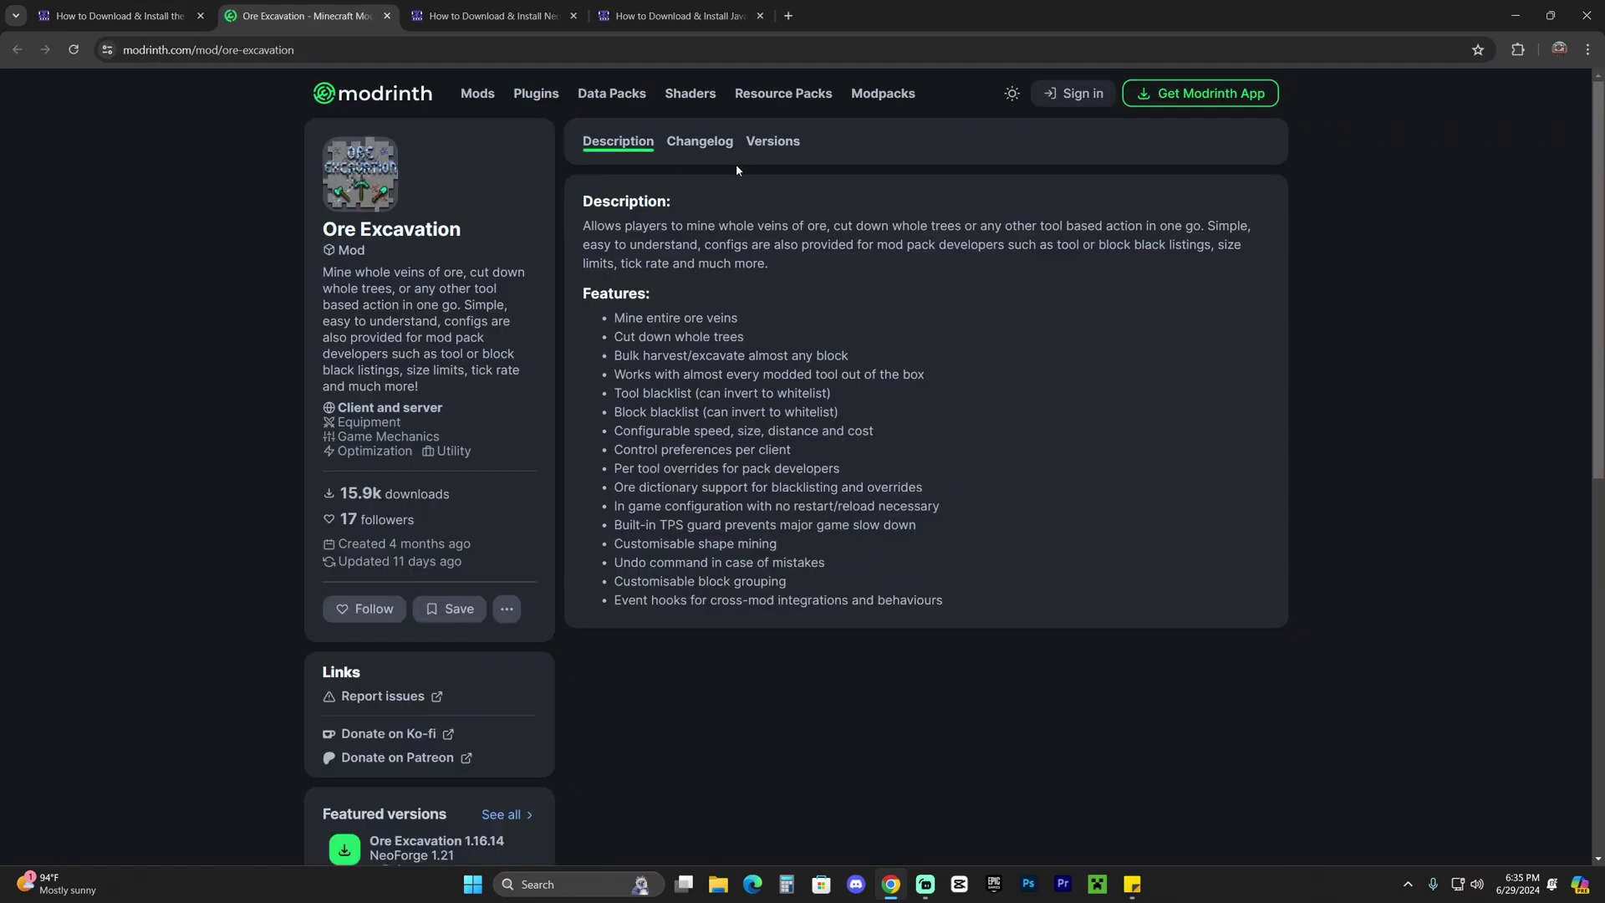
Step: Filter the mod's versions to Minecraft 1.21 and download the Ore Excavation 1.16.14 NeoForge file
click(782, 142)
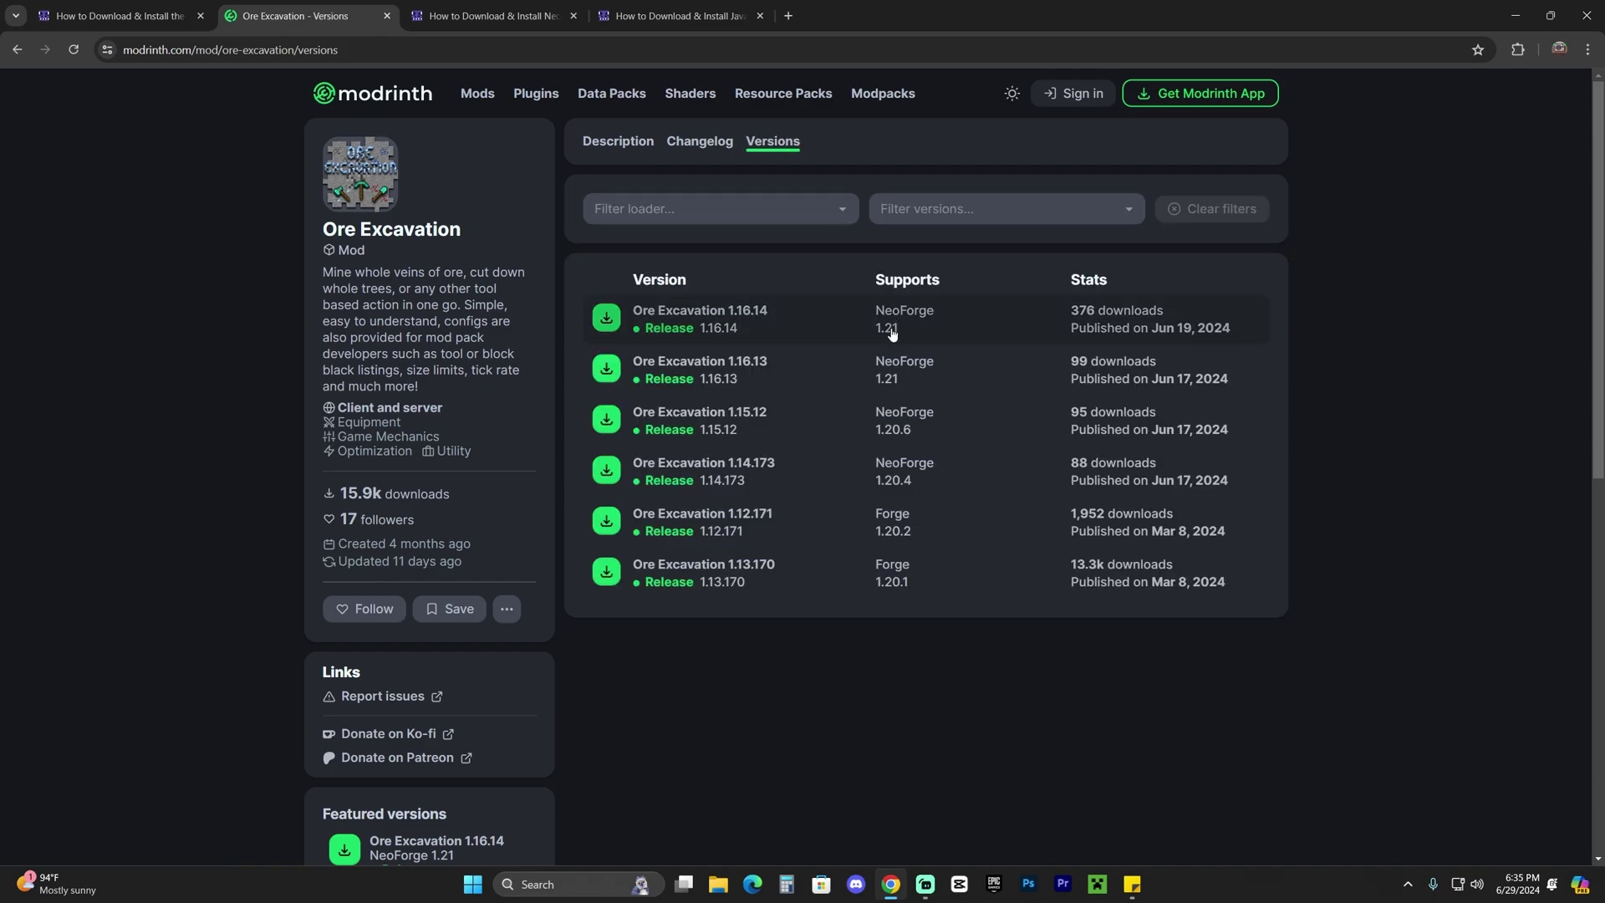
click(892, 211)
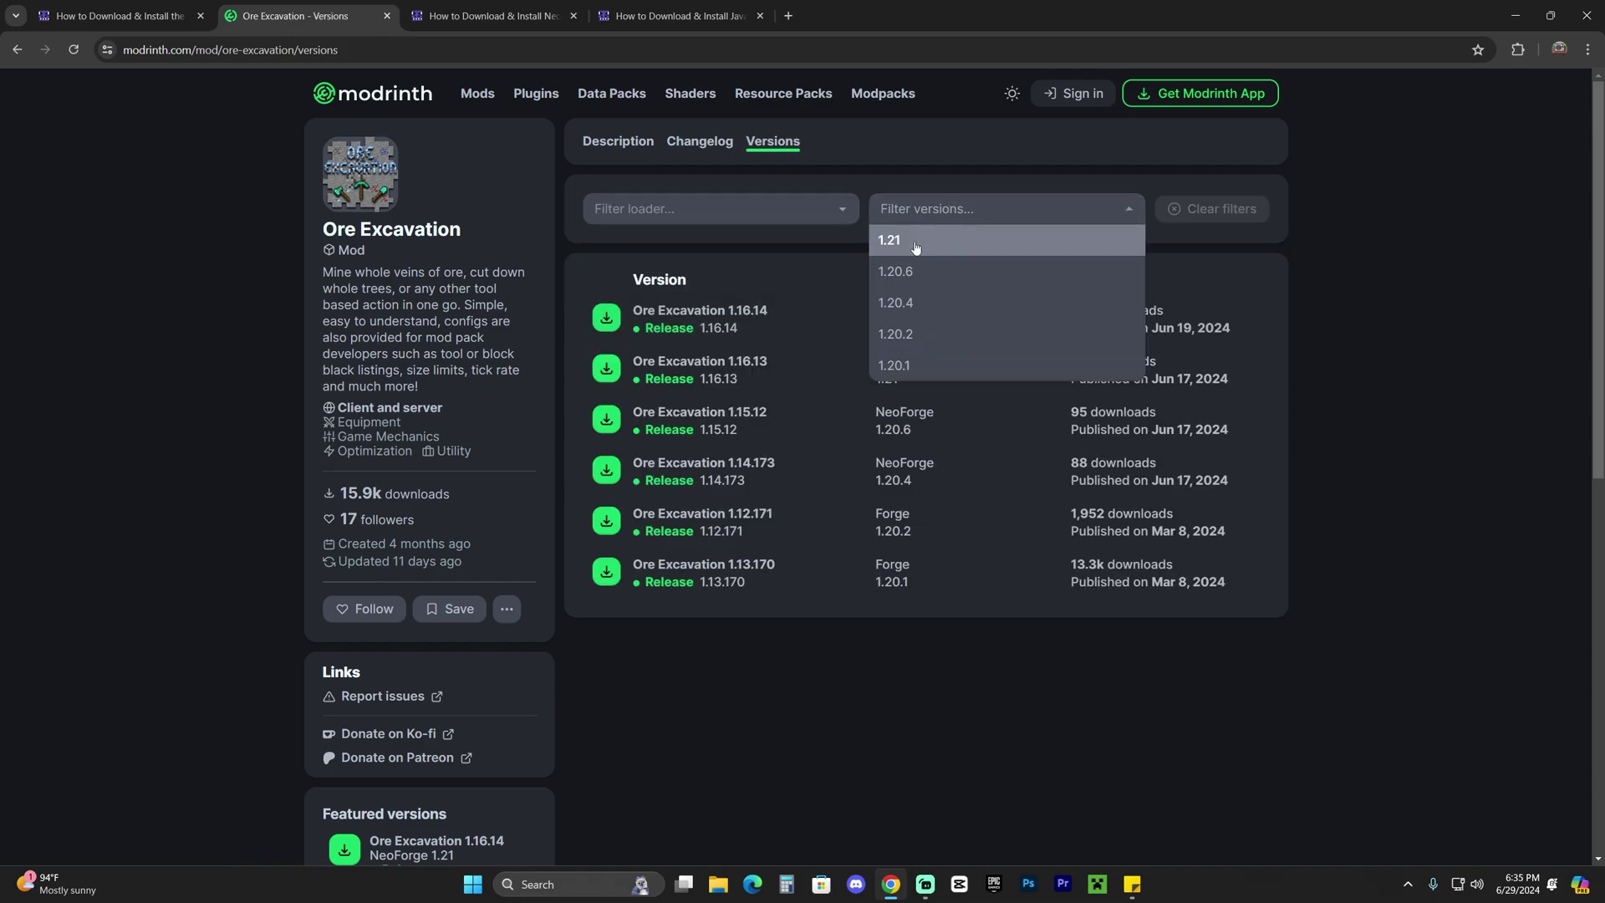
click(902, 243)
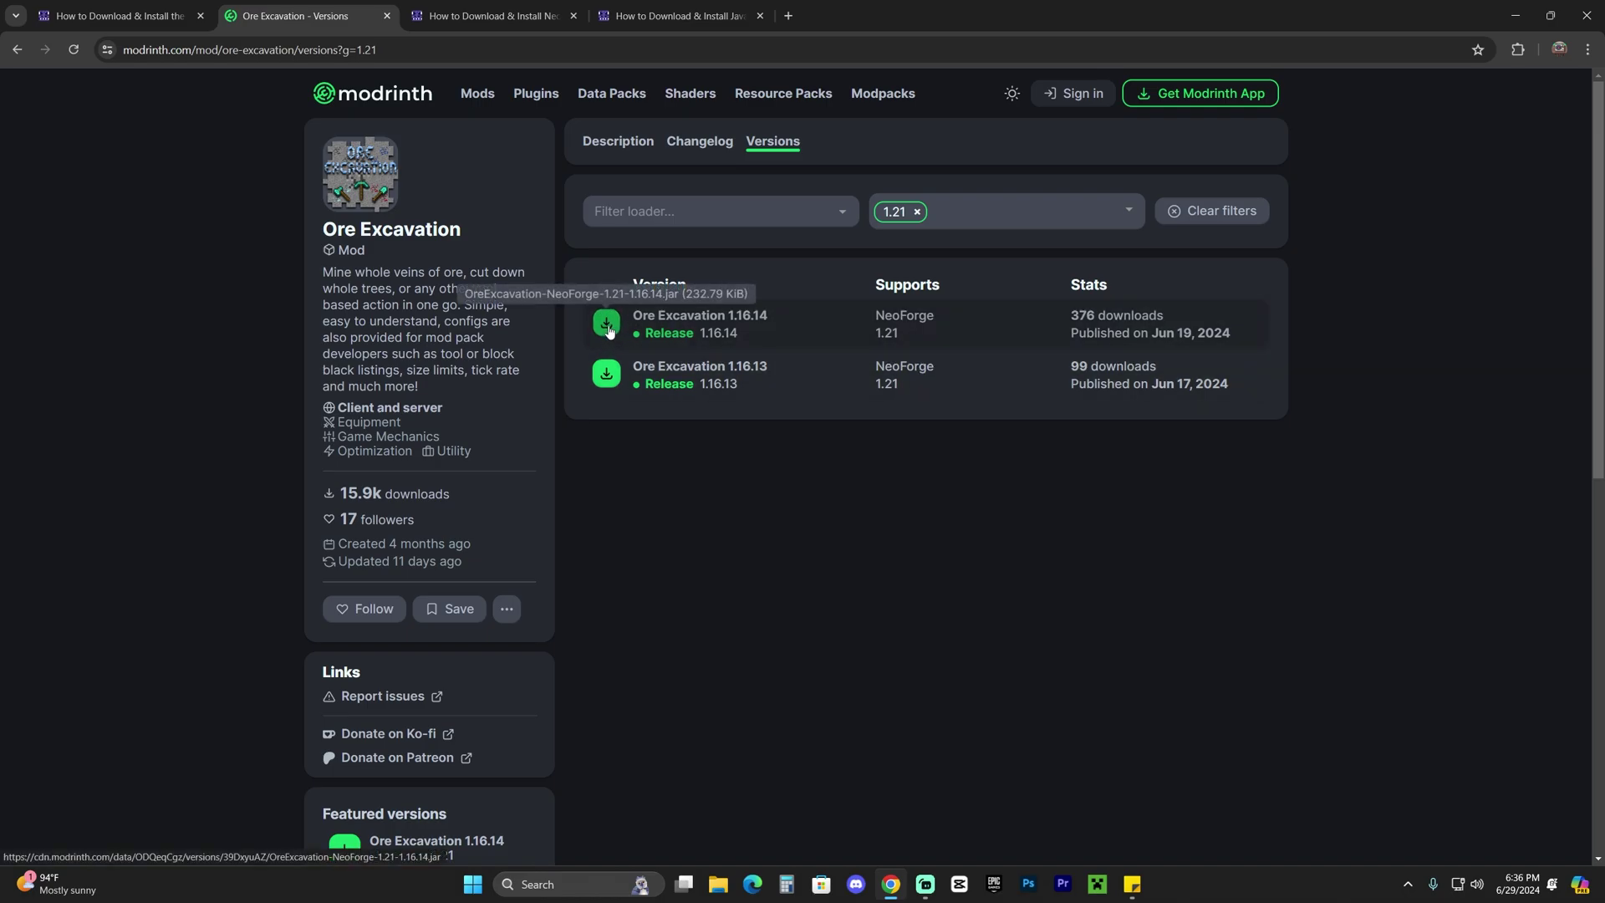
click(865, 400)
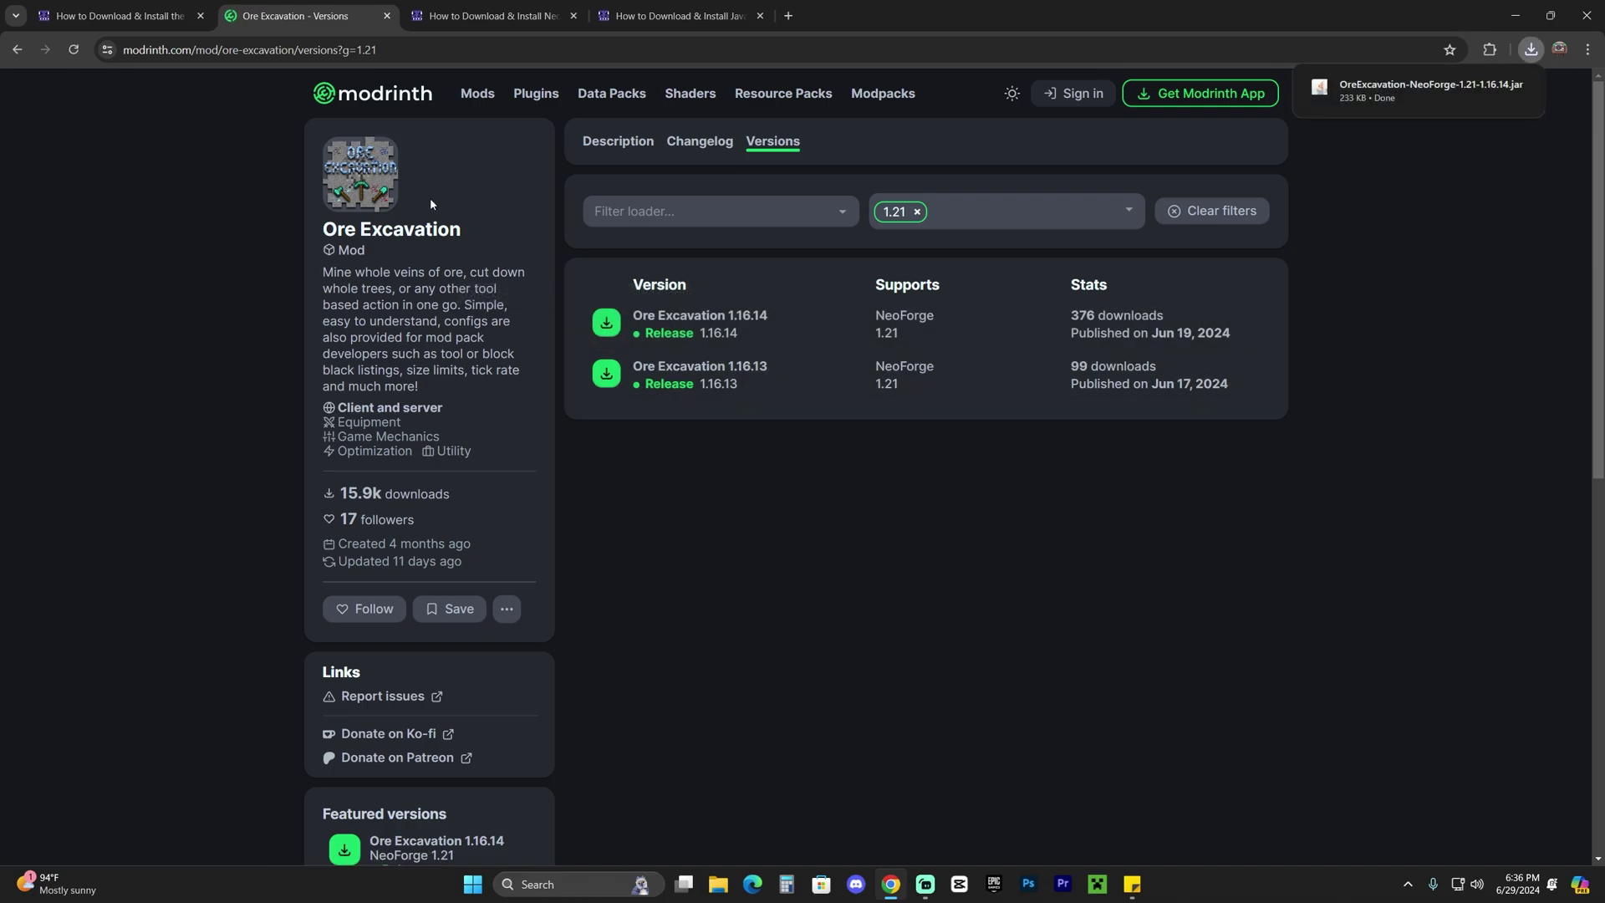
Step: Review the Minecraft server hosting features and browse the modpacks in the server version list
drag(437, 229, 399, 229)
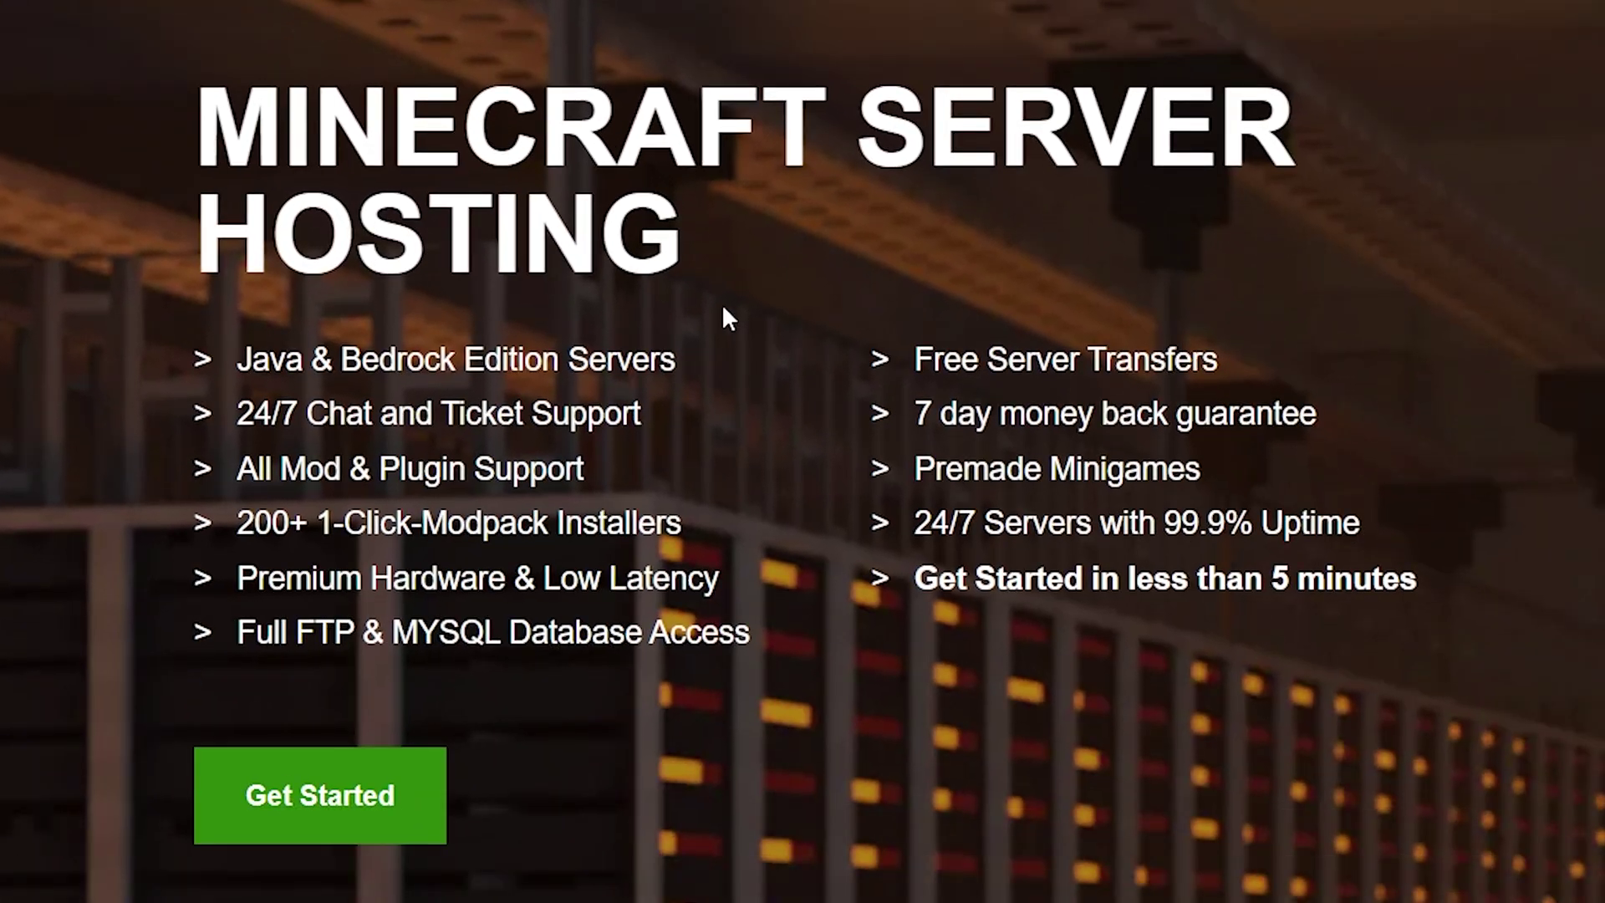
drag(681, 243, 268, 243)
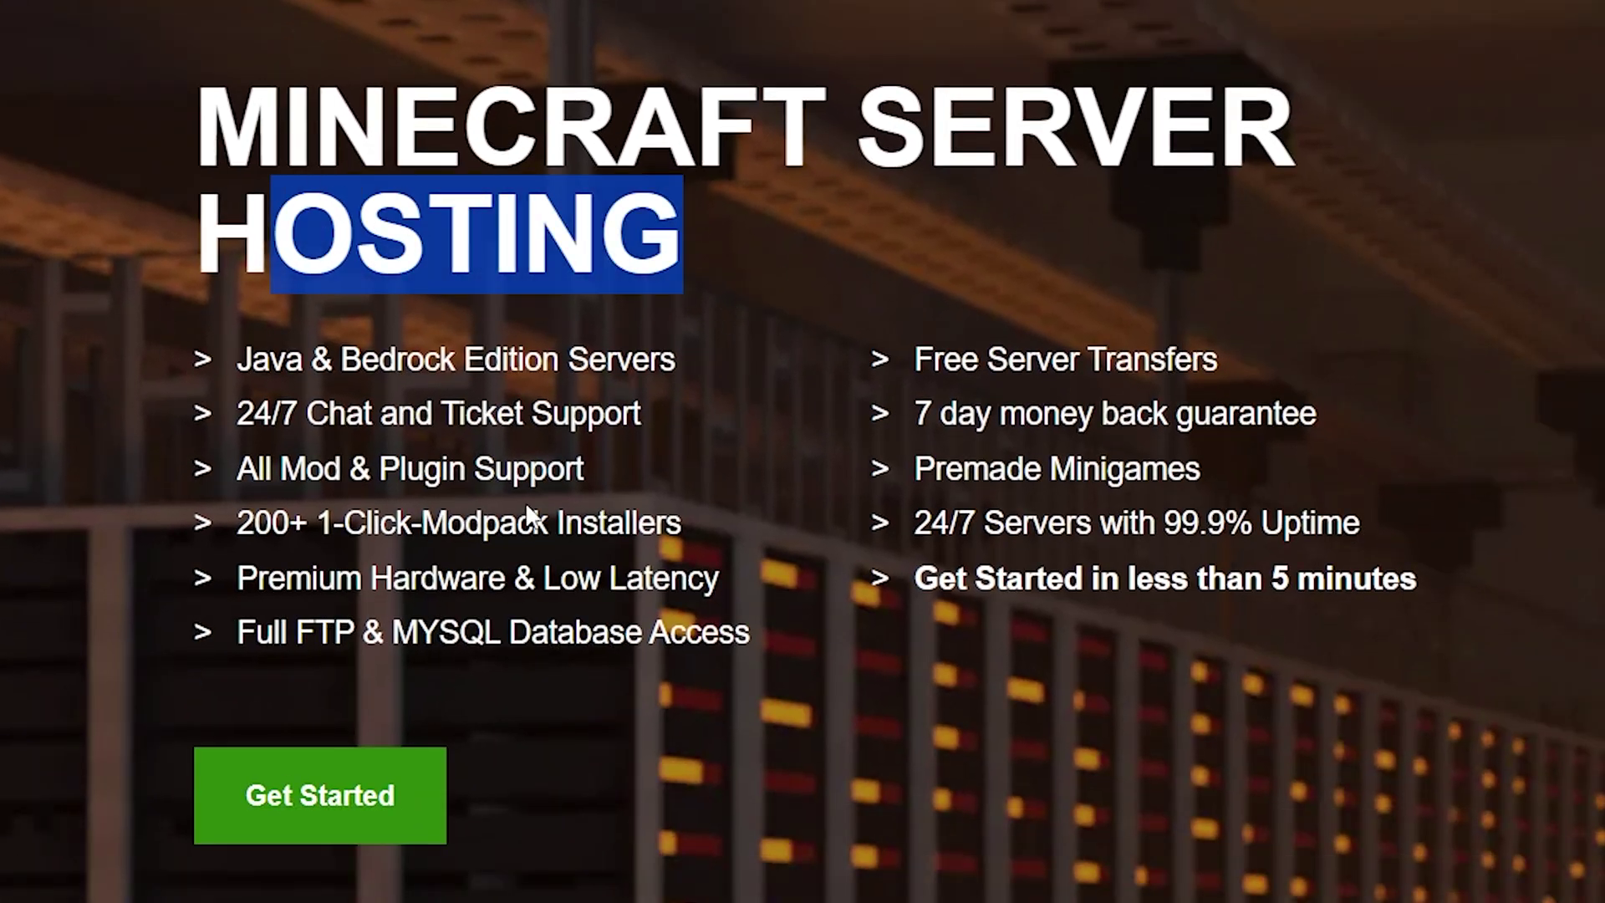
click(938, 522)
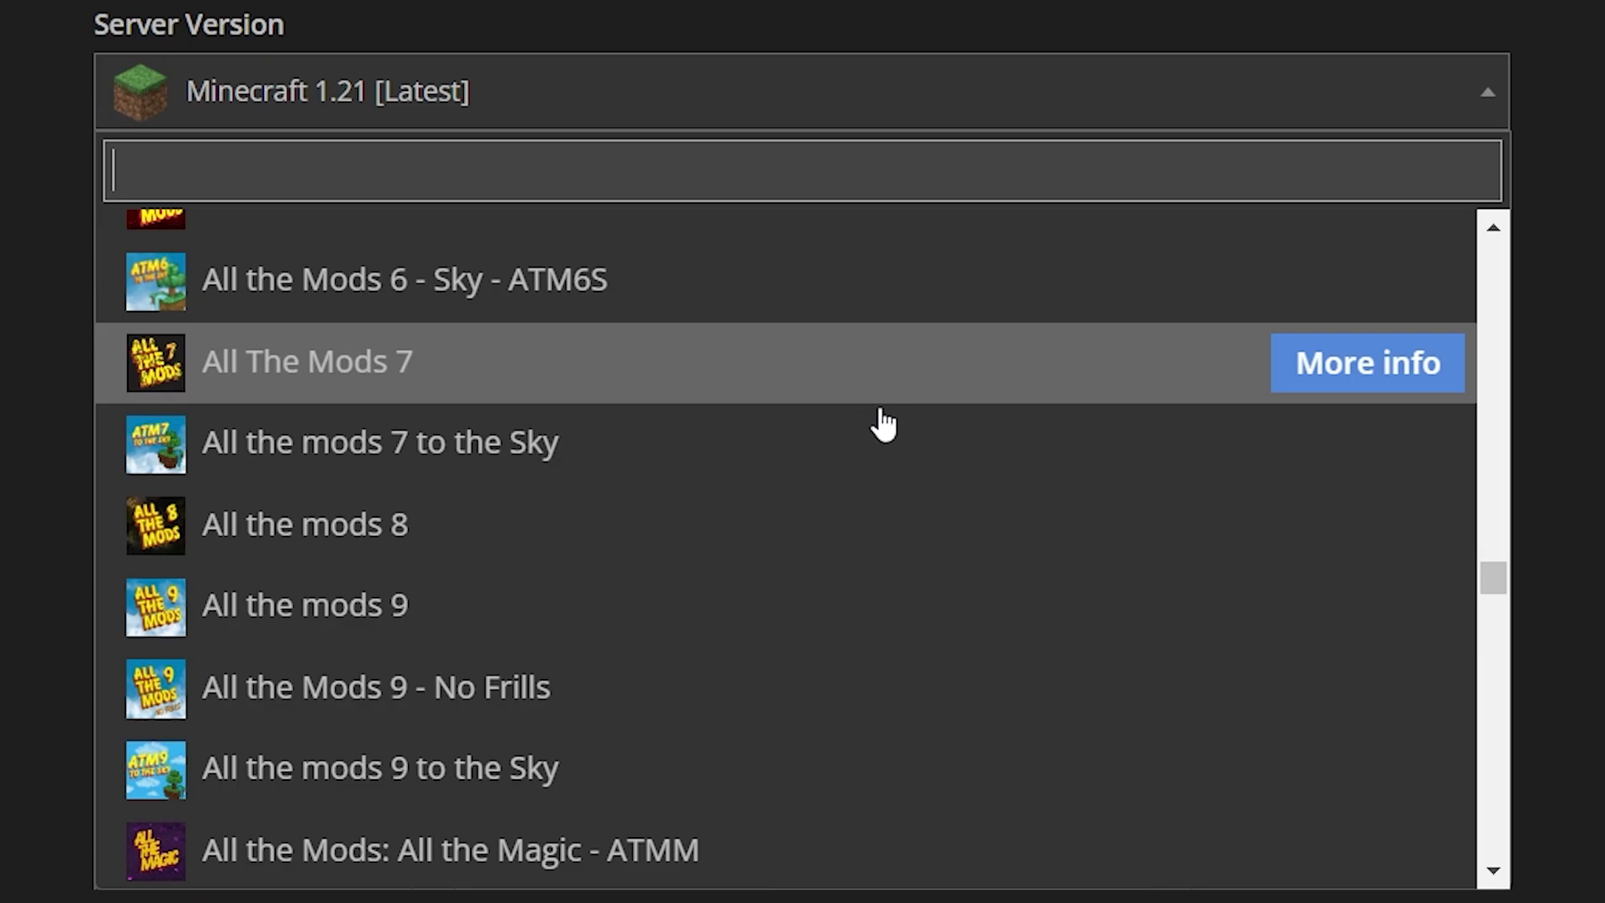
scroll(878, 423, down, 10)
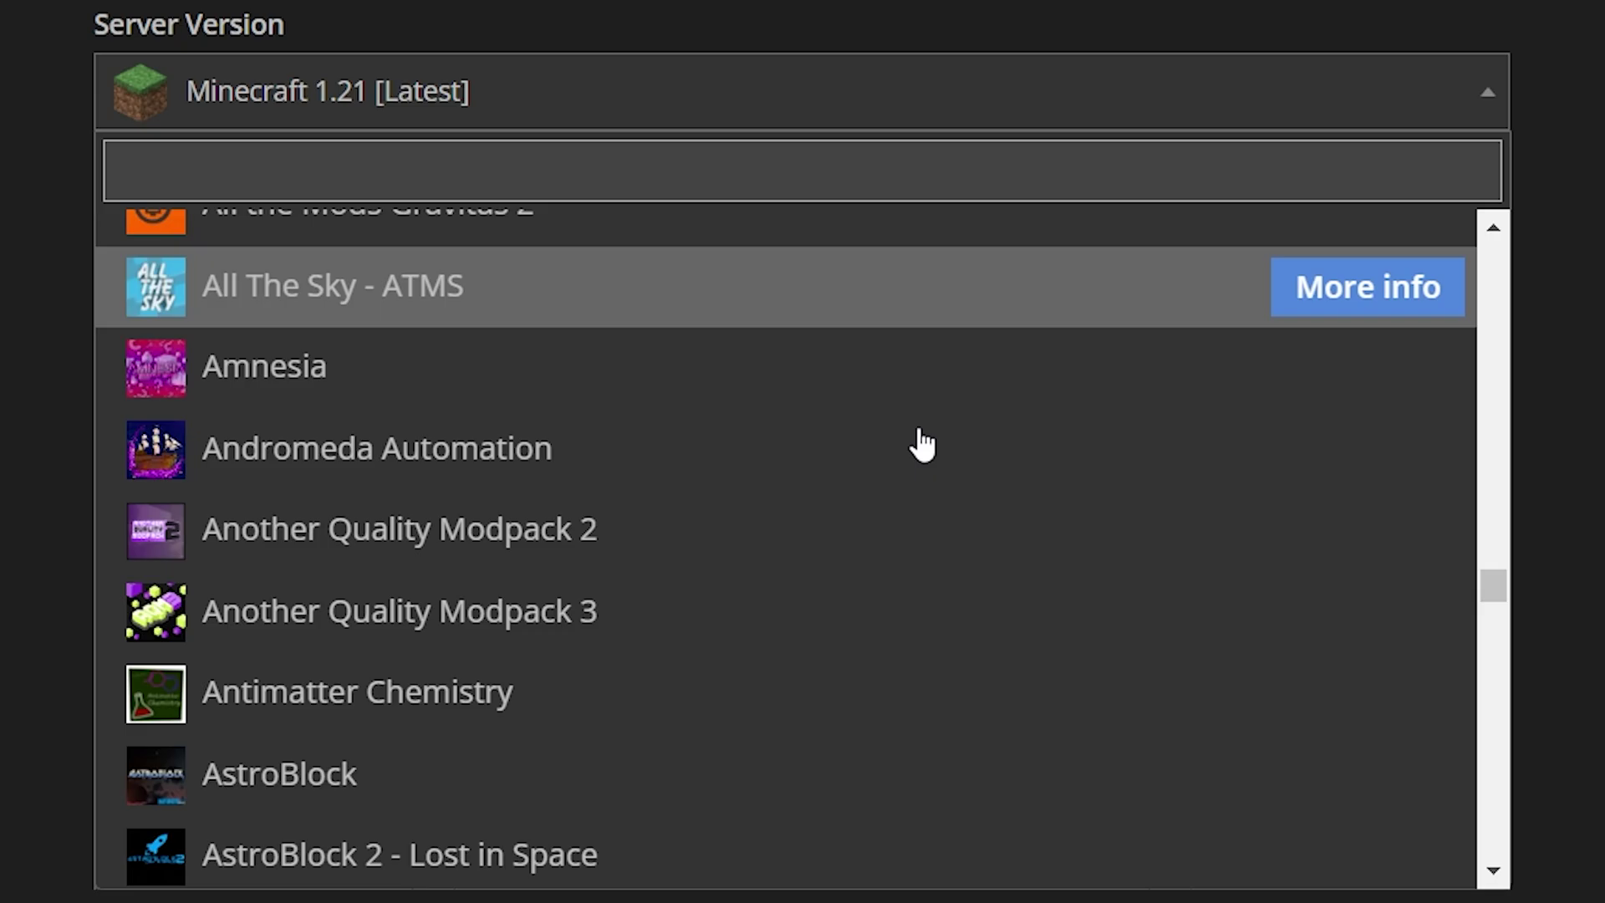
scroll(923, 443, down, 5)
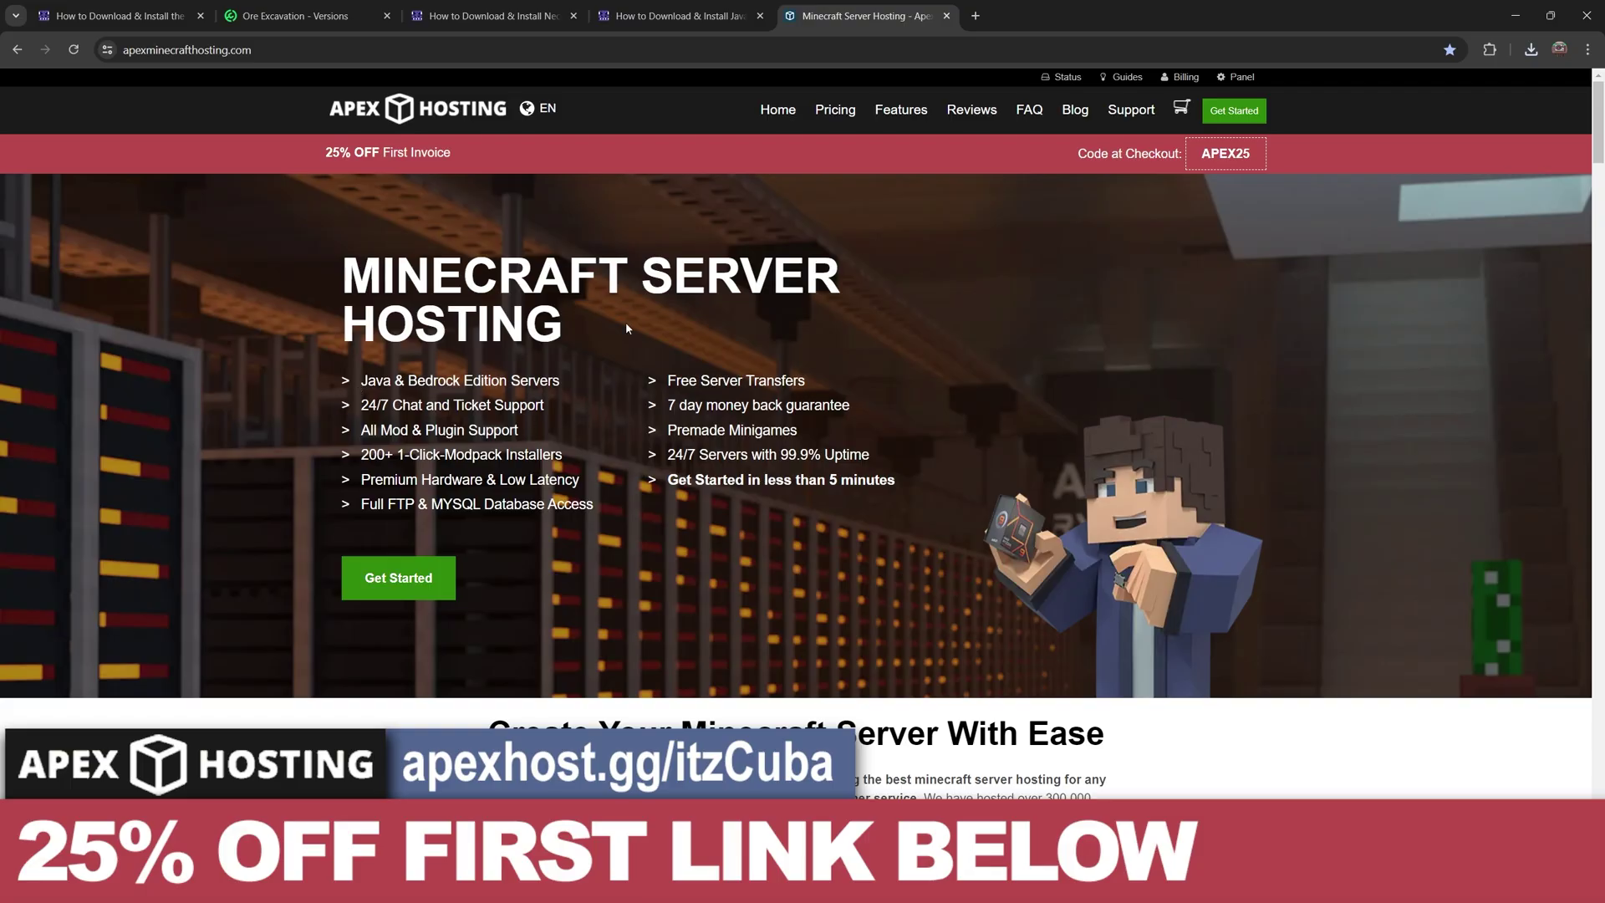
Step: Look through the Apex Hosting home page down to its test server locations
drag(335, 274, 616, 344)
click(768, 360)
scroll(920, 401, down, 20)
scroll(1169, 428, down, 4)
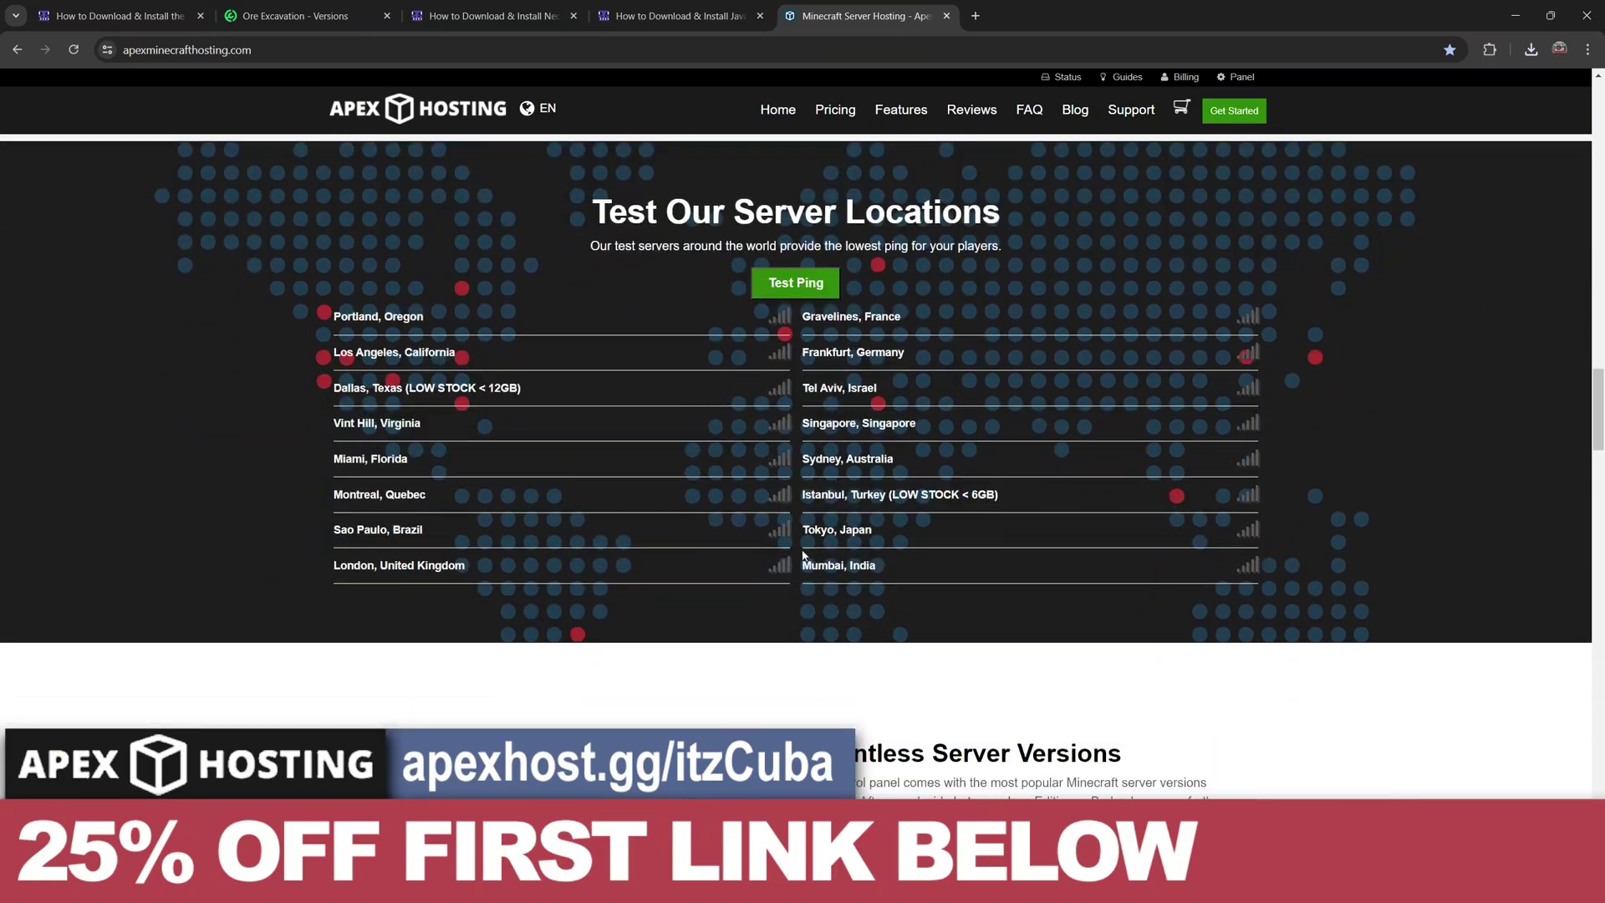
drag(920, 576, 684, 452)
click(759, 301)
click(759, 295)
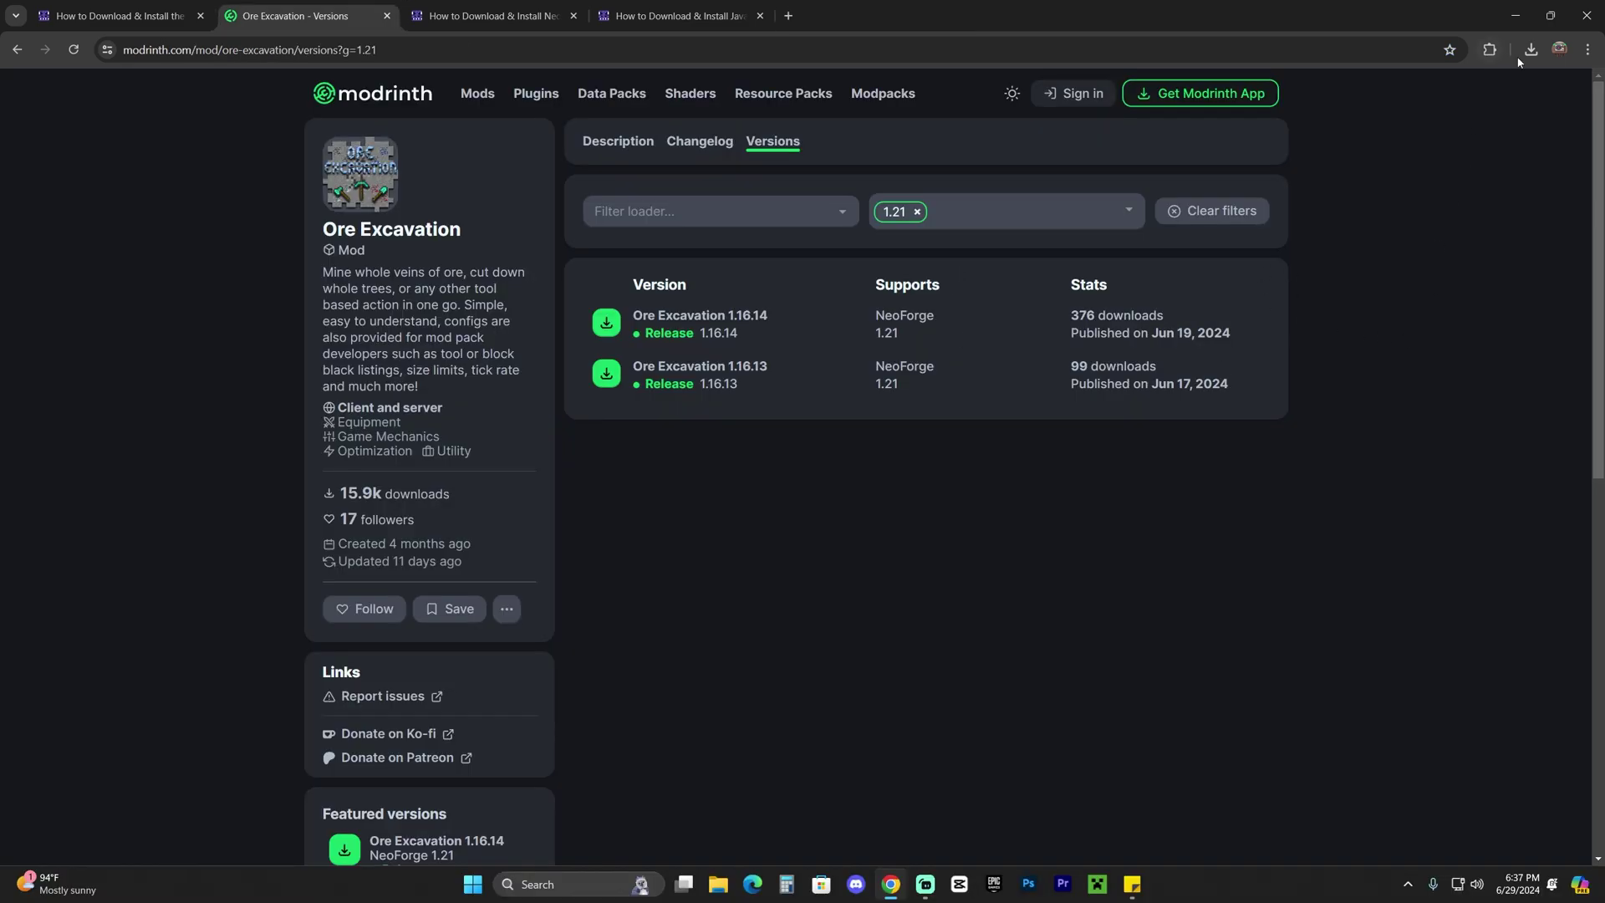
Step: Shrink the browser window and place the downloaded OreExcavation-NeoForge-1.21-1.16.14.jar on the desktop
click(1551, 15)
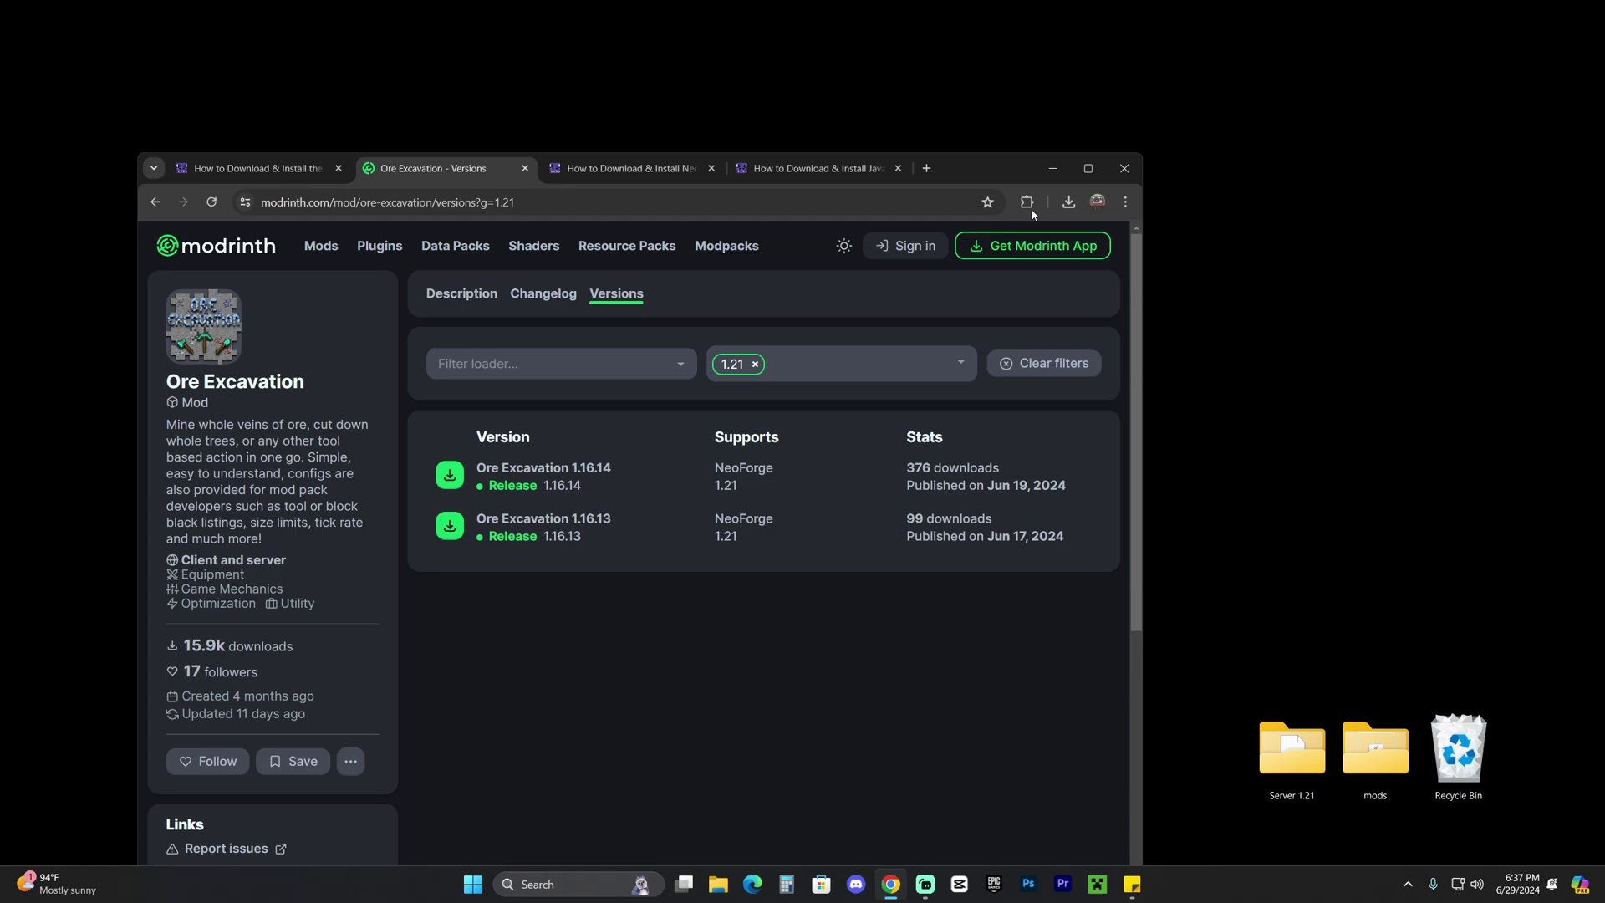
click(1070, 203)
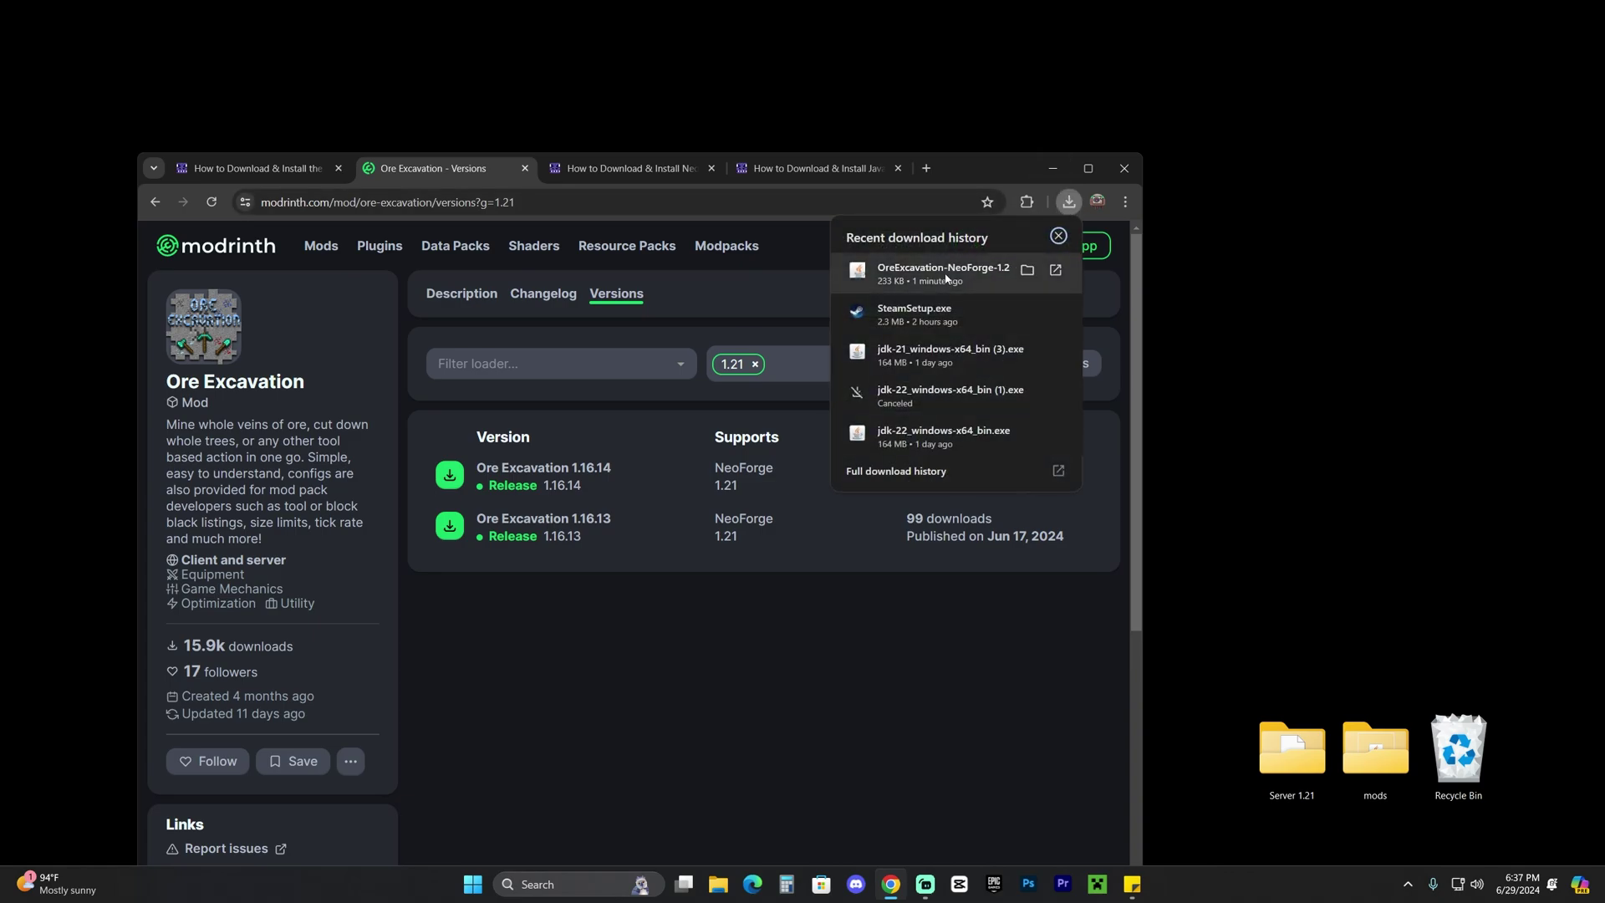
drag(1028, 268, 1291, 280)
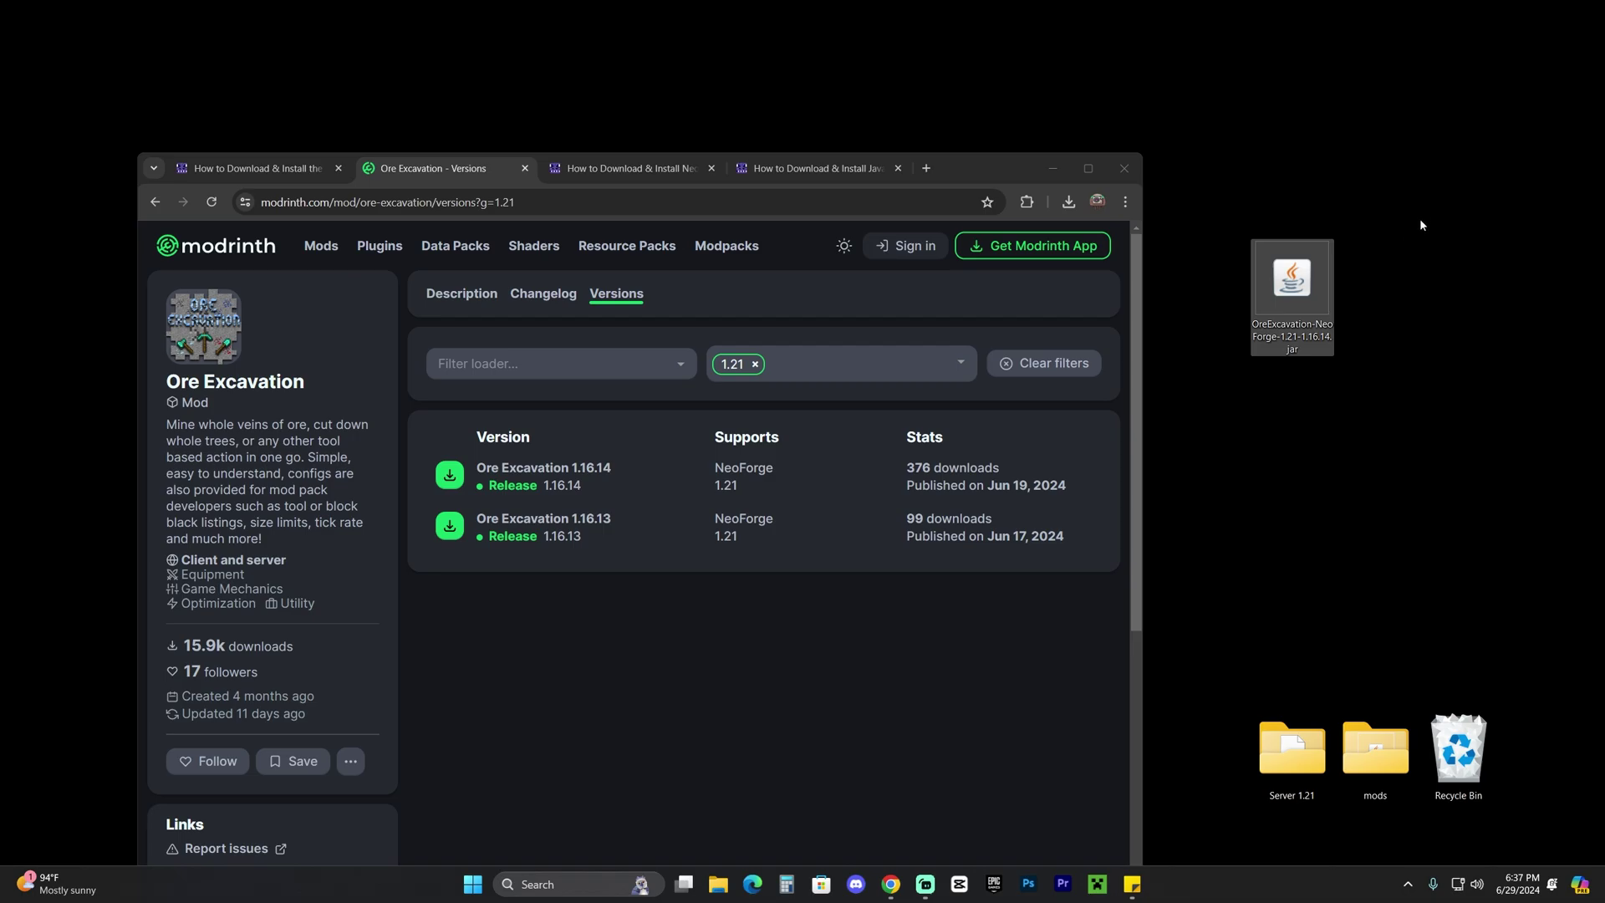
drag(1448, 190, 1279, 310)
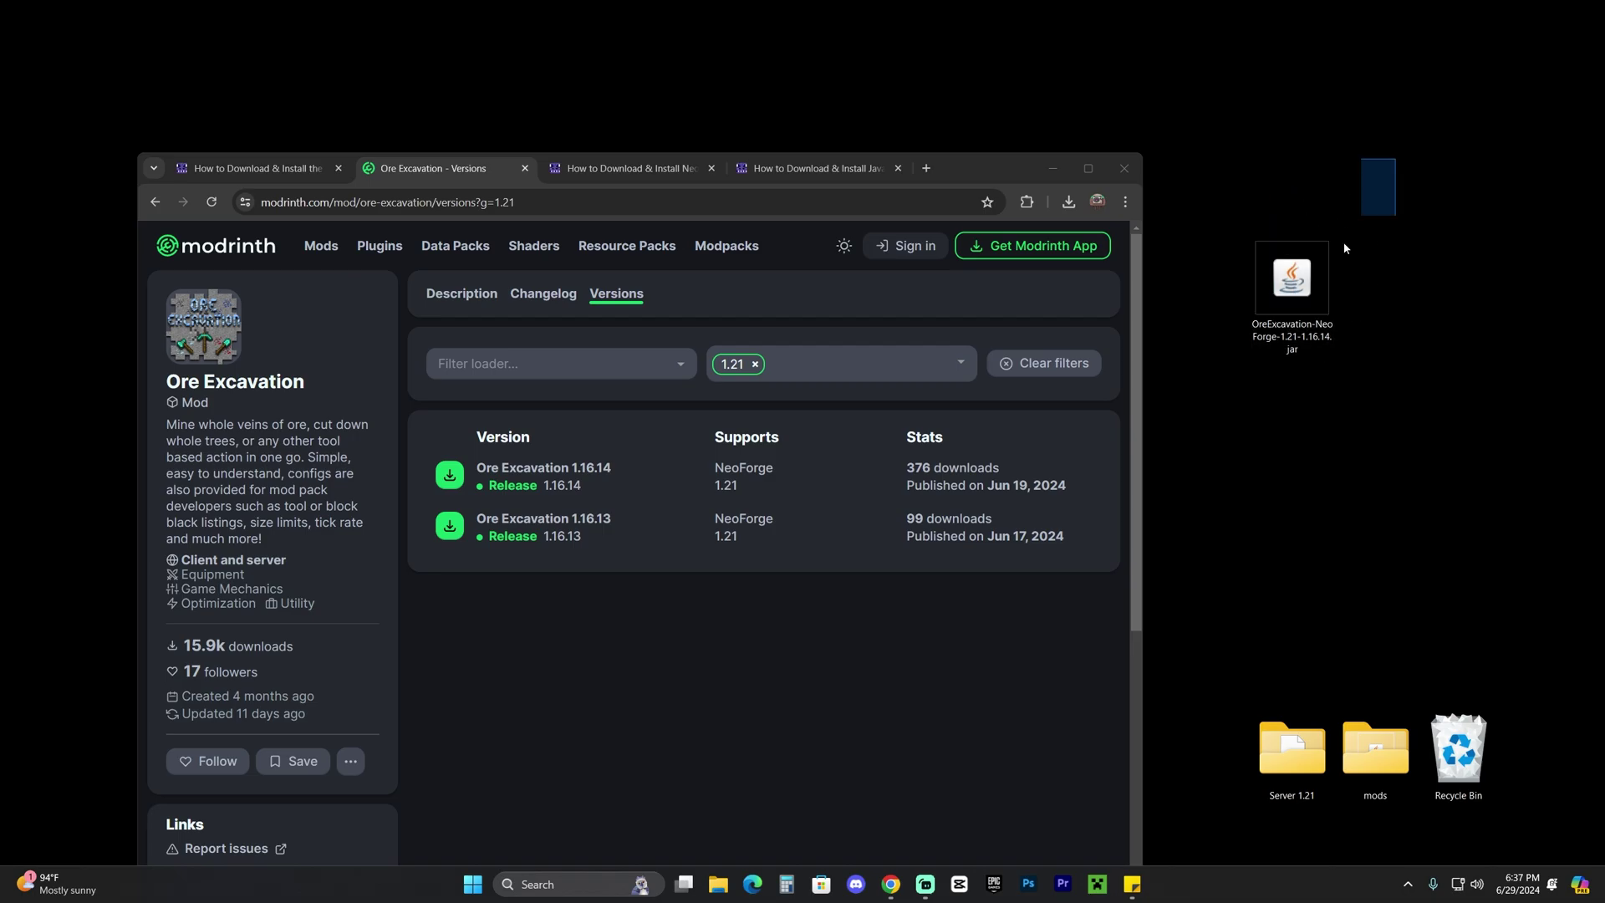
drag(1306, 268, 1358, 263)
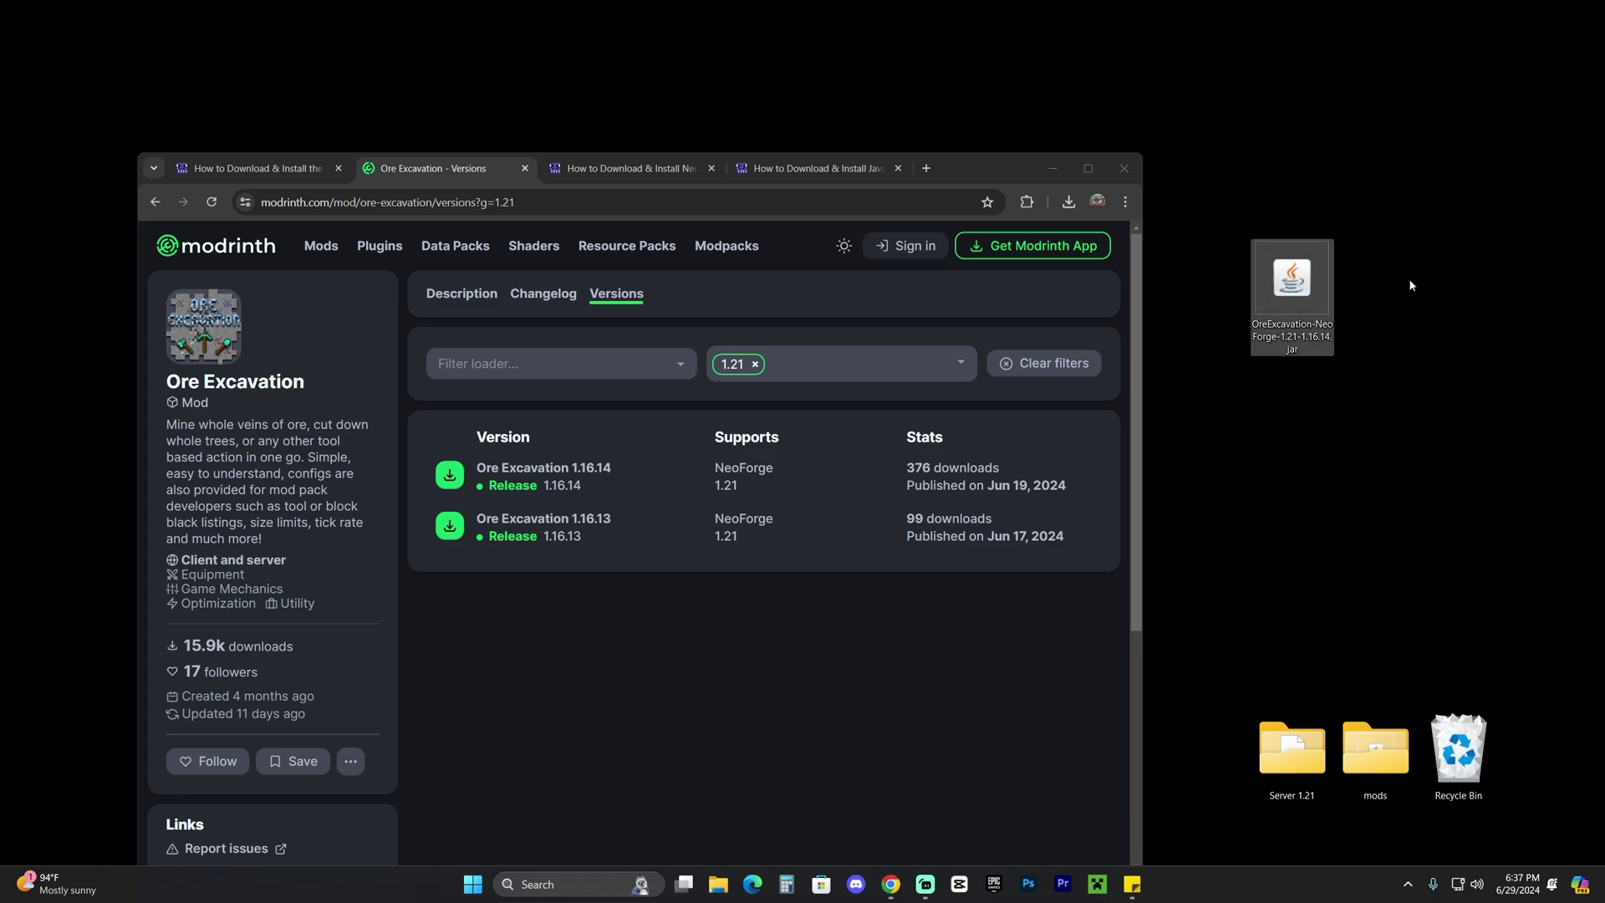
drag(1457, 191, 1299, 223)
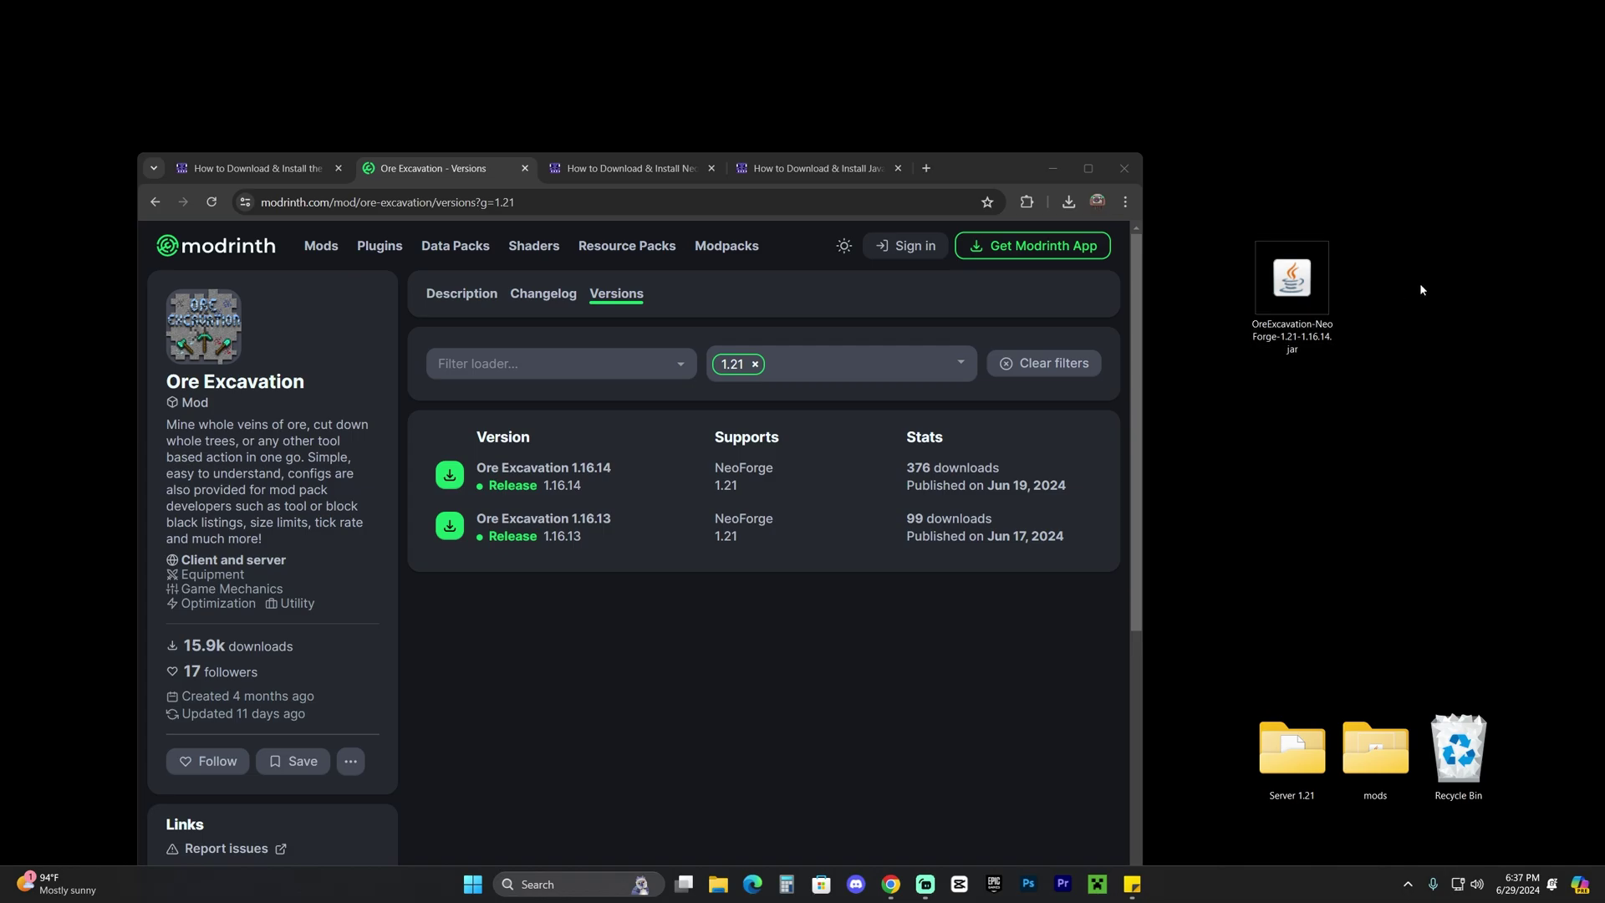
drag(1450, 238, 1229, 389)
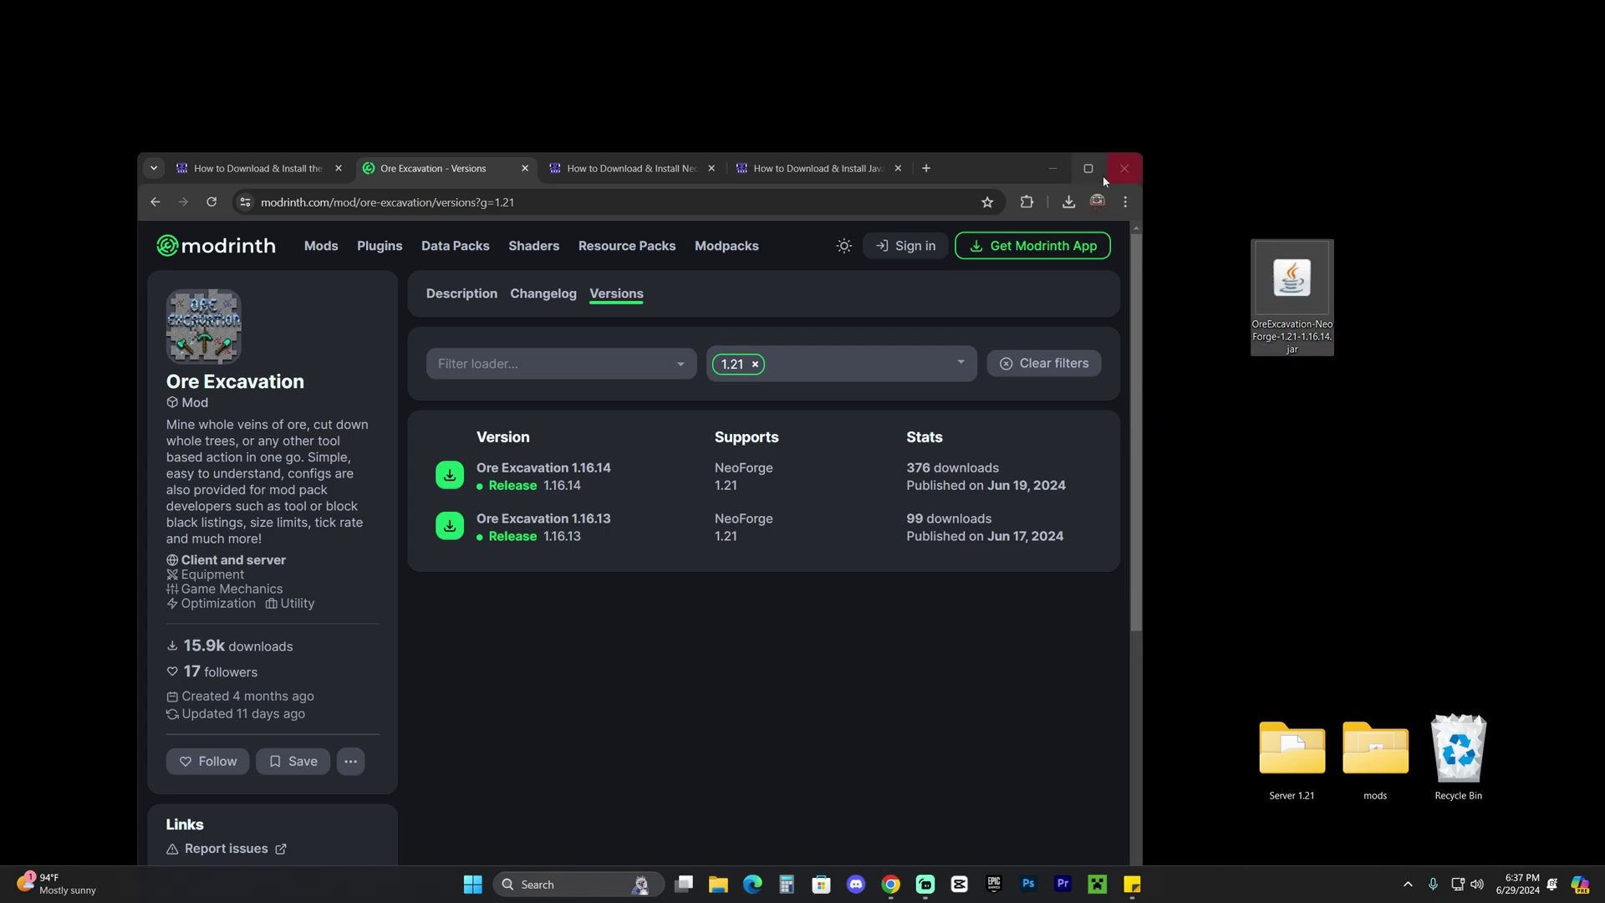
Step: Maximize the browser, switch to the NeoForge install guide, and close the Ore Excavation guide and Modrinth pages
click(1088, 168)
click(493, 15)
click(201, 16)
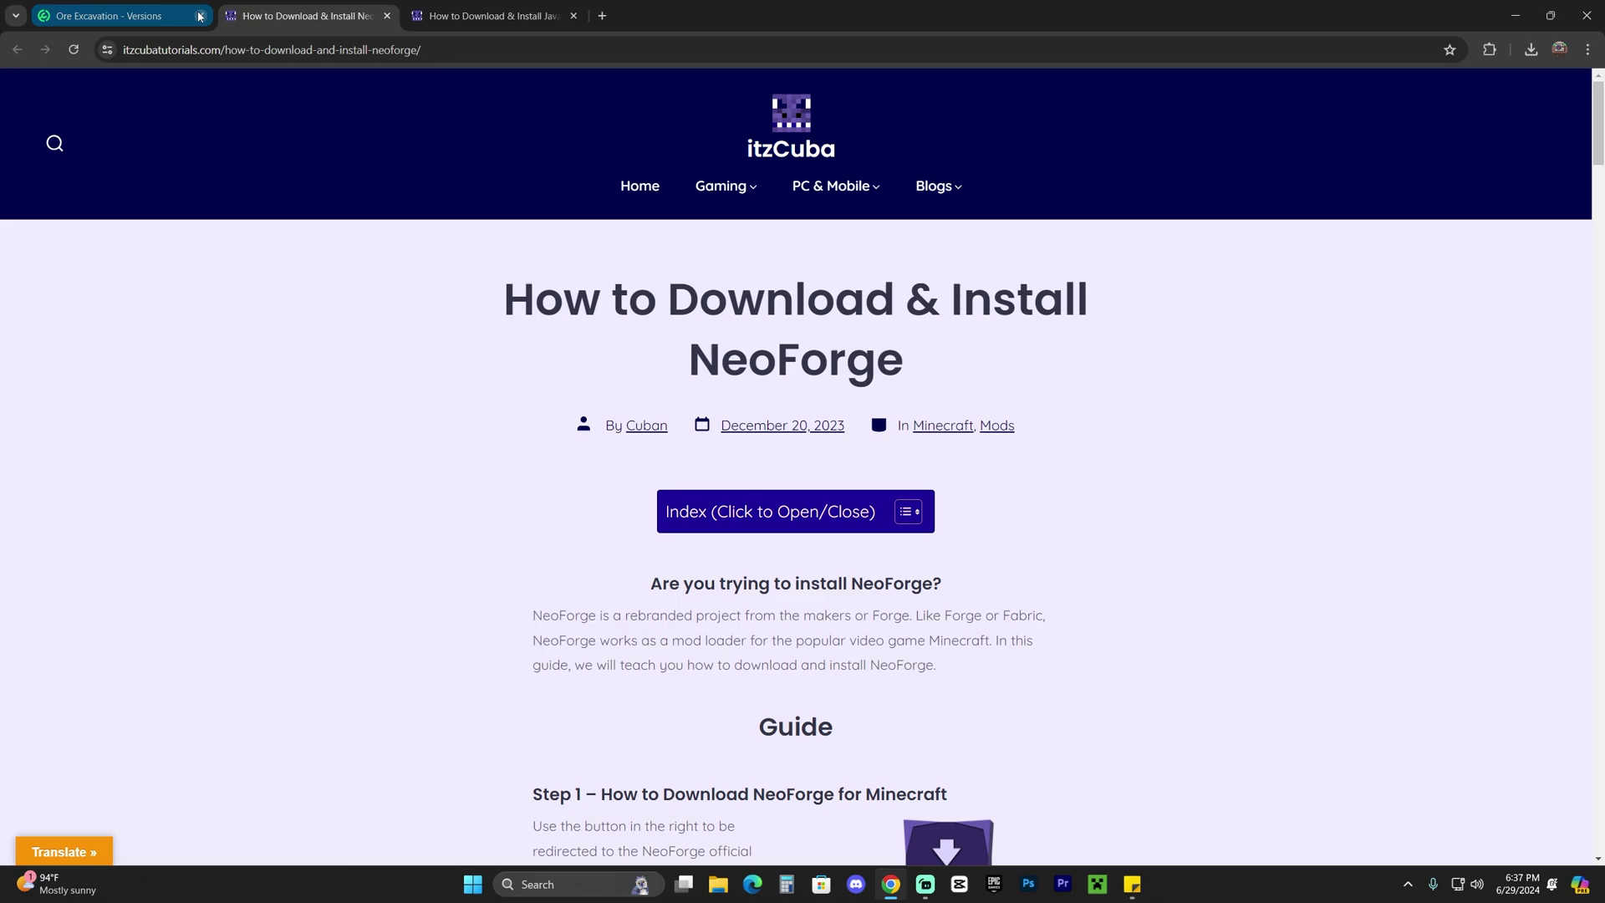
click(201, 16)
drag(542, 301, 1060, 363)
click(1058, 366)
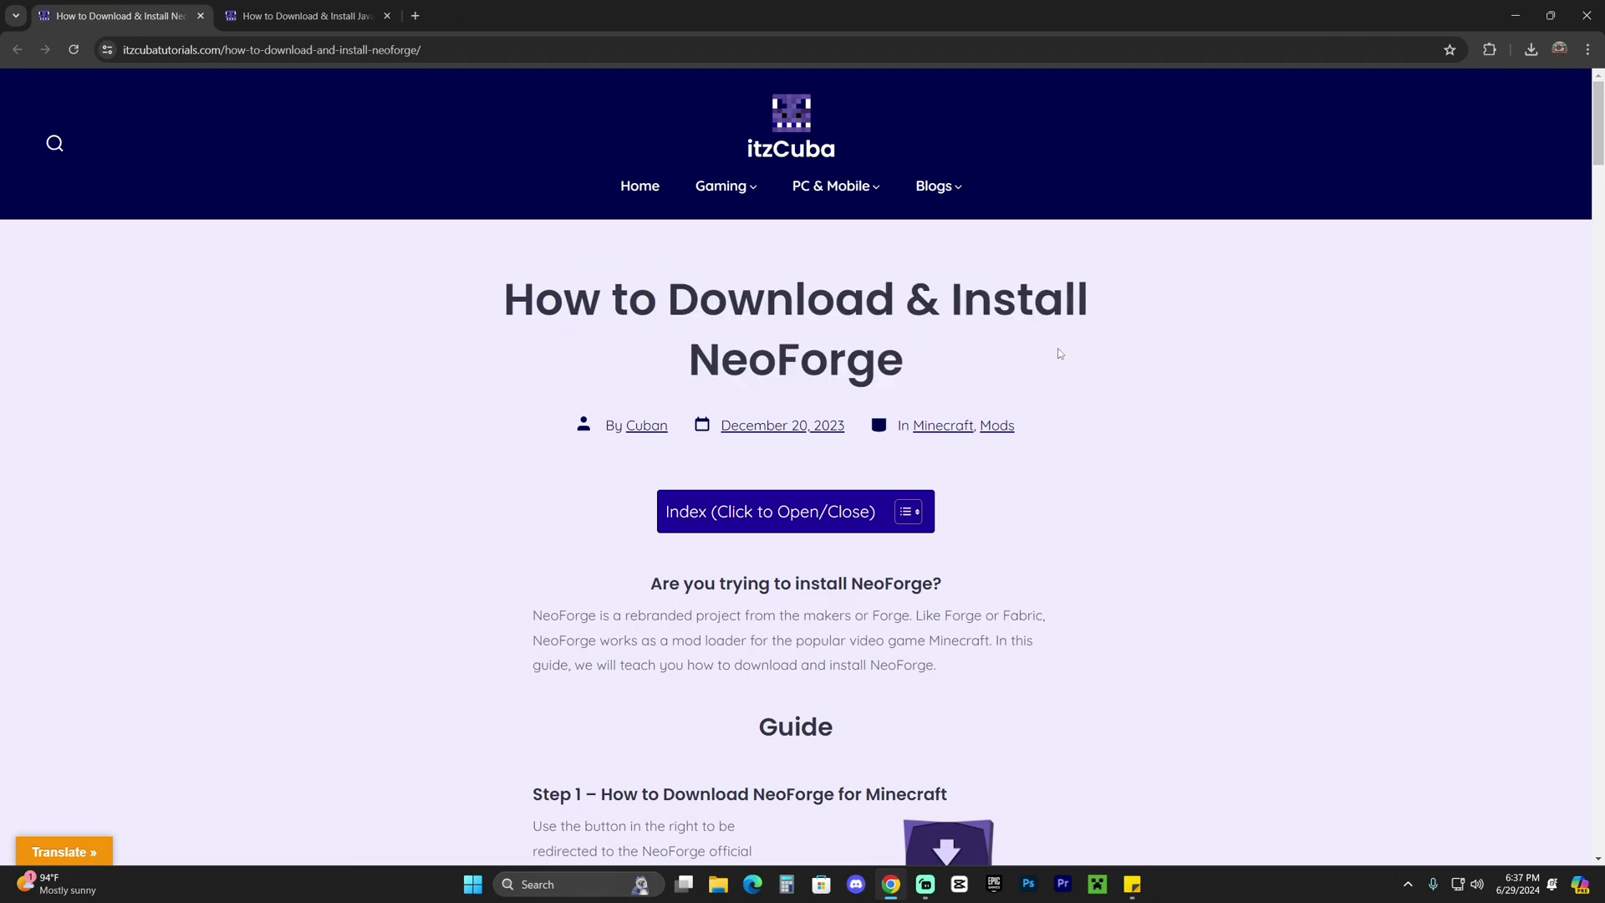
Step: Read through the NeoForge guide's introduction and its download and installation steps
scroll(1187, 331, down, 10)
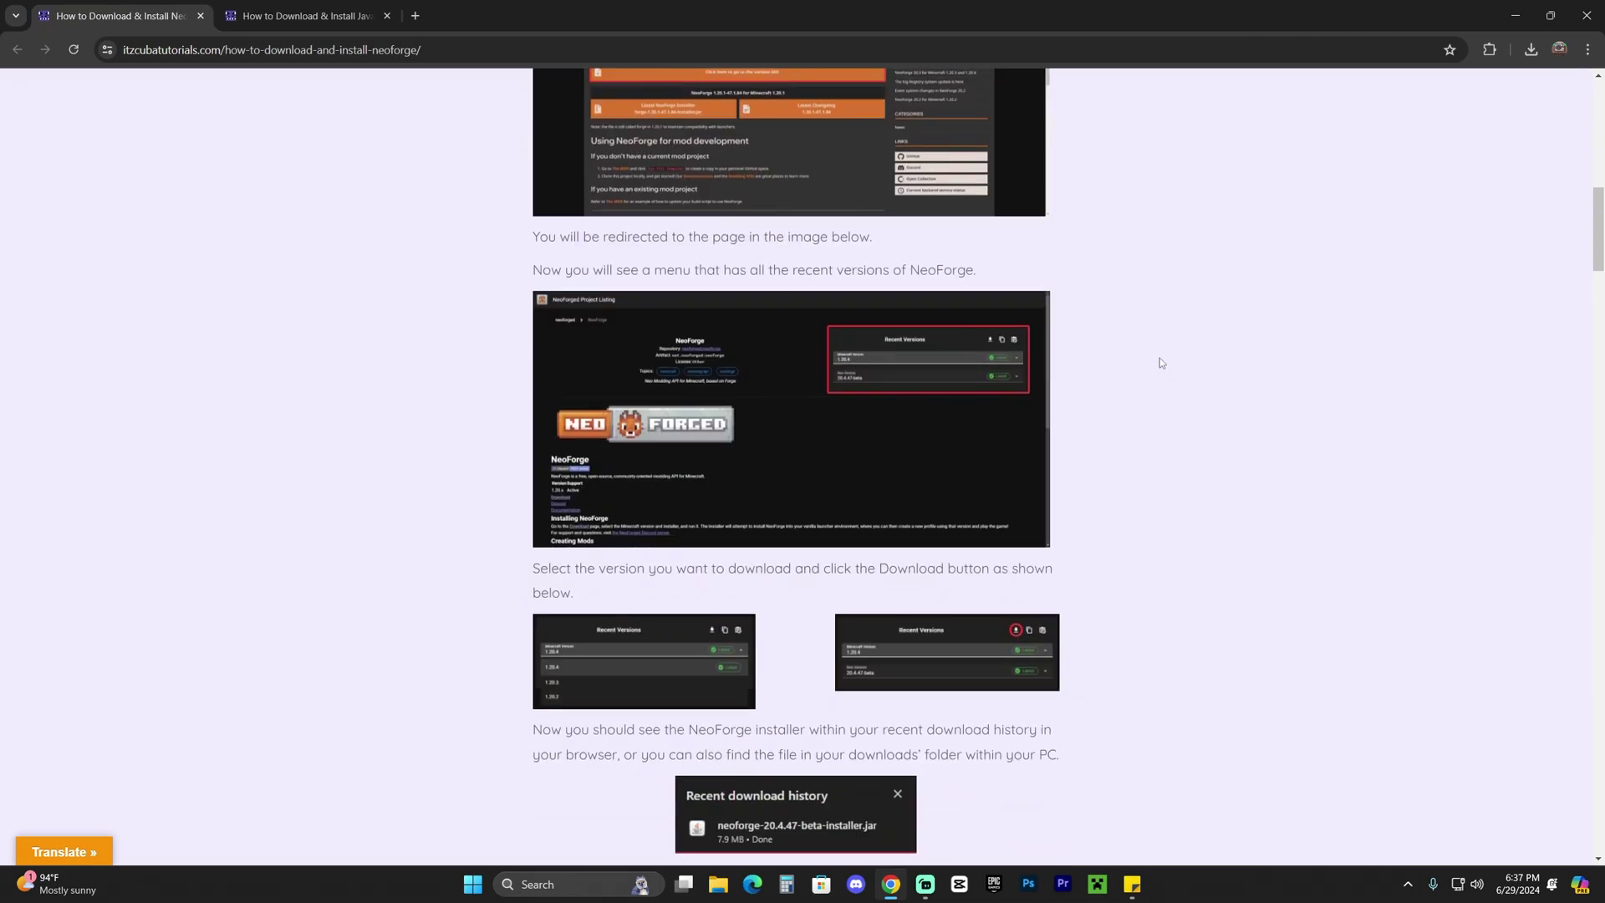
scroll(1158, 357, up, 8)
scroll(956, 383, up, 2)
scroll(1015, 384, down, 4)
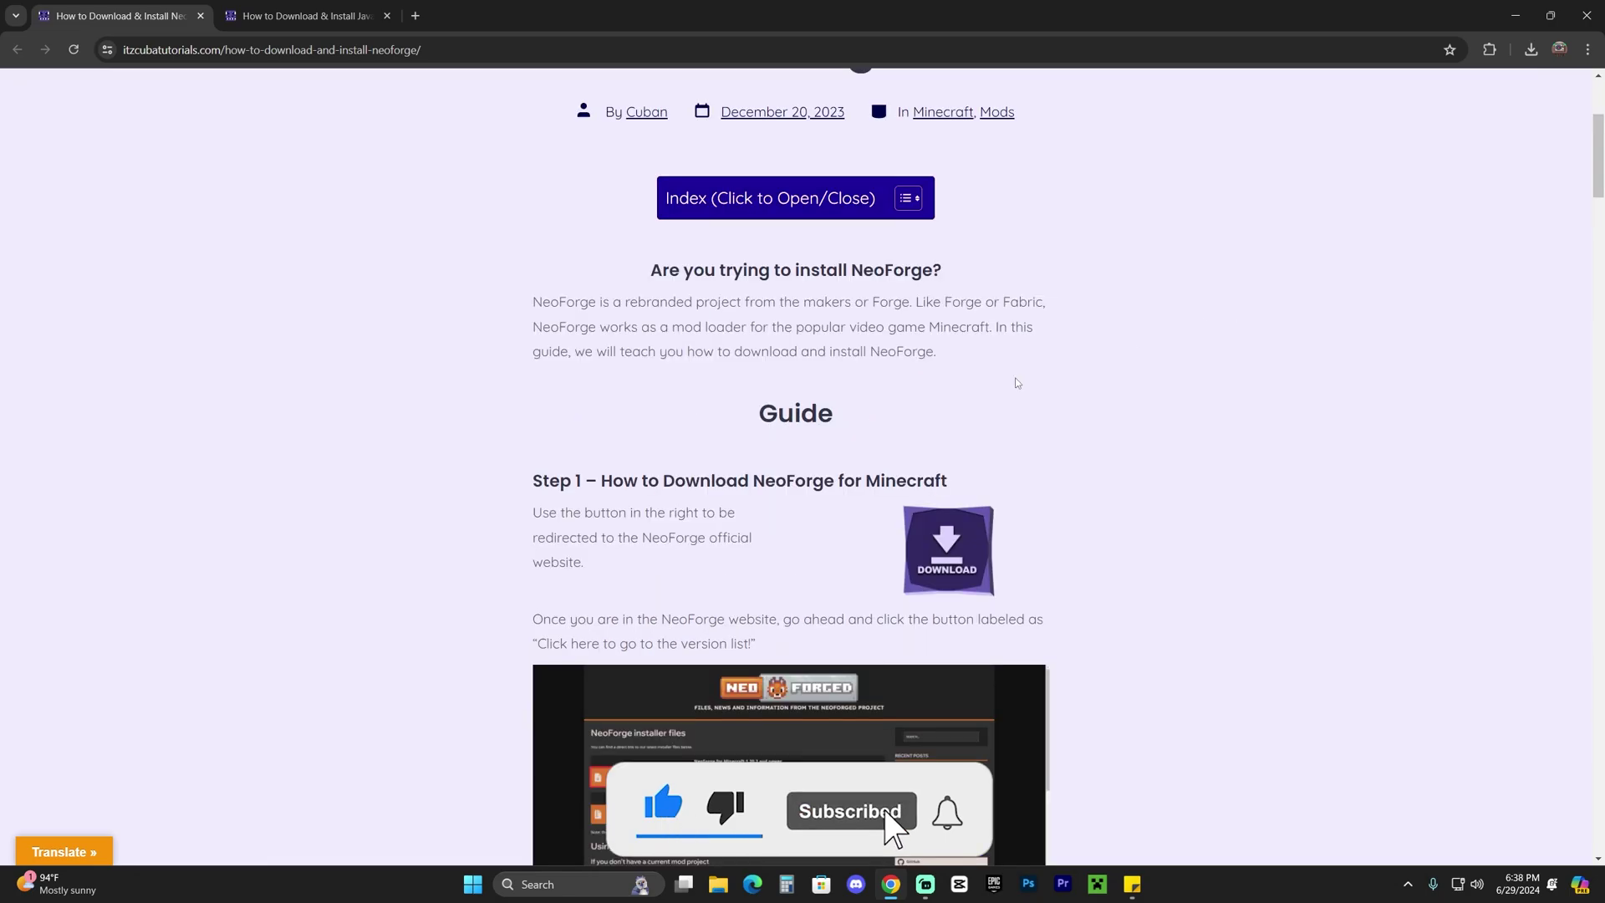
scroll(693, 436, down, 1)
drag(533, 326, 836, 326)
click(1157, 418)
scroll(1157, 418, down, 8)
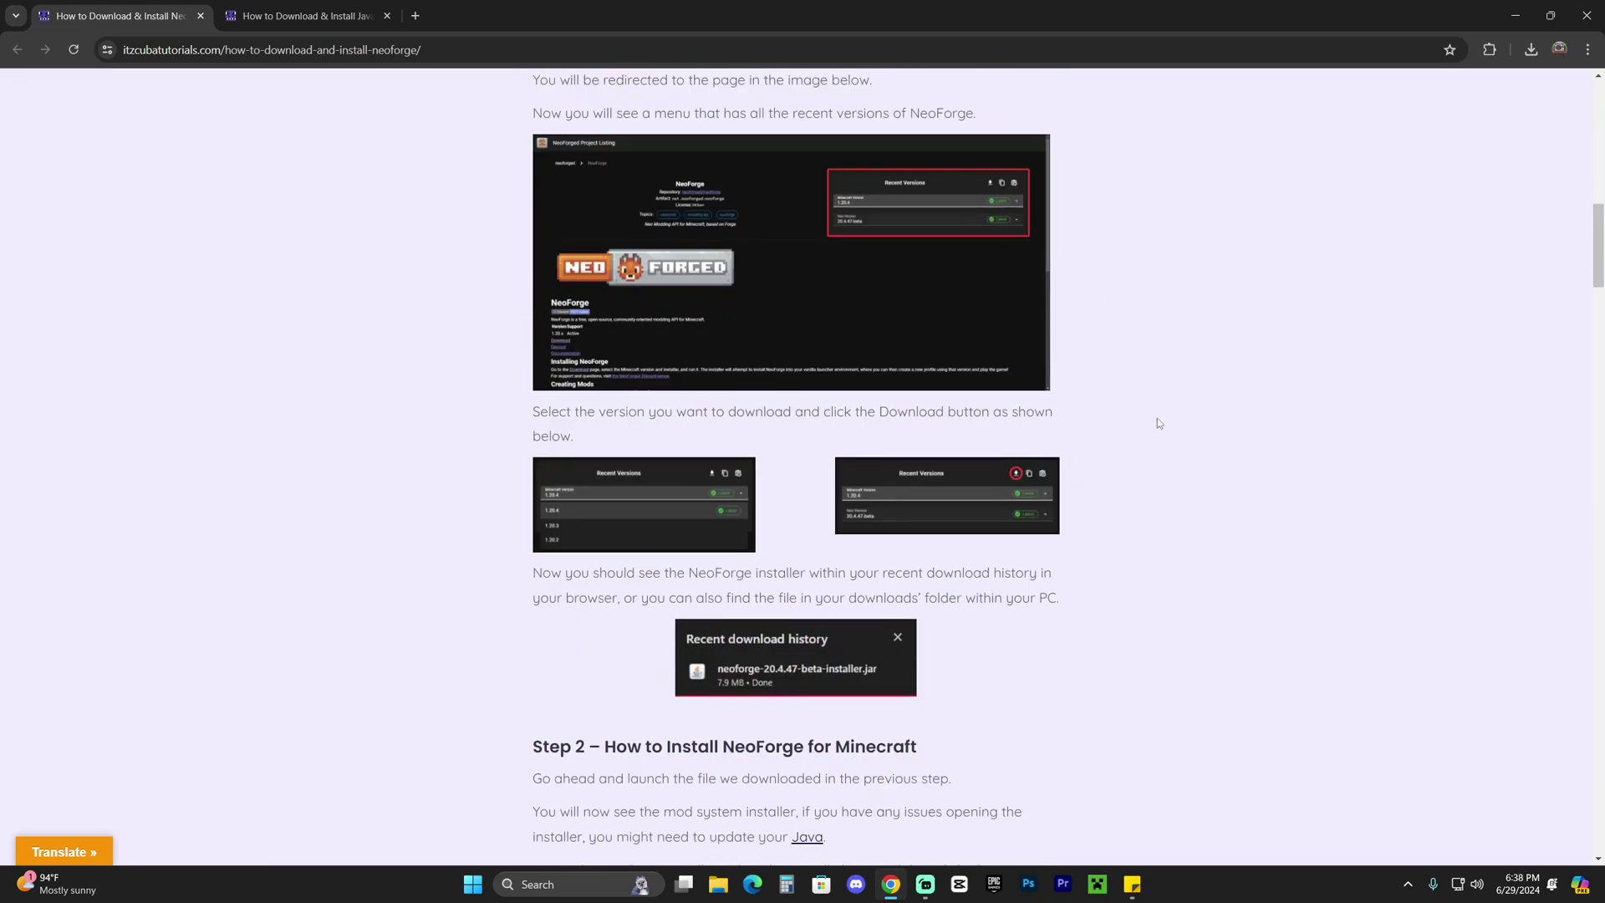
scroll(1101, 458, up, 2)
scroll(1102, 464, up, 8)
Step: Open the official NeoForged website from Step 1 of the NeoForge guide
drag(549, 403, 687, 403)
click(966, 478)
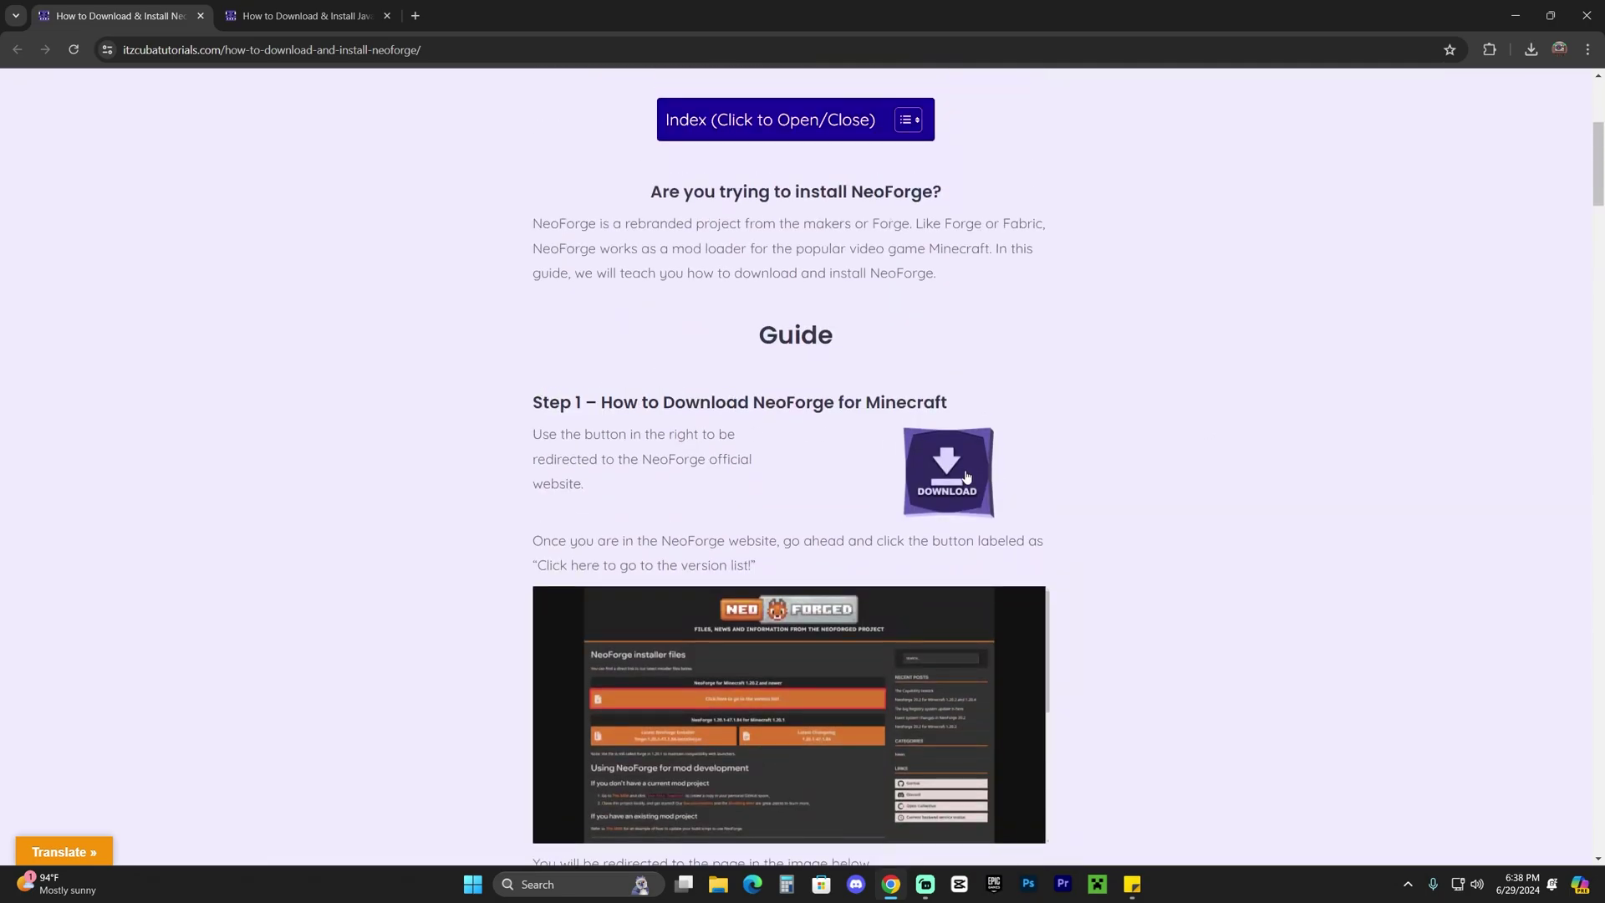
click(965, 478)
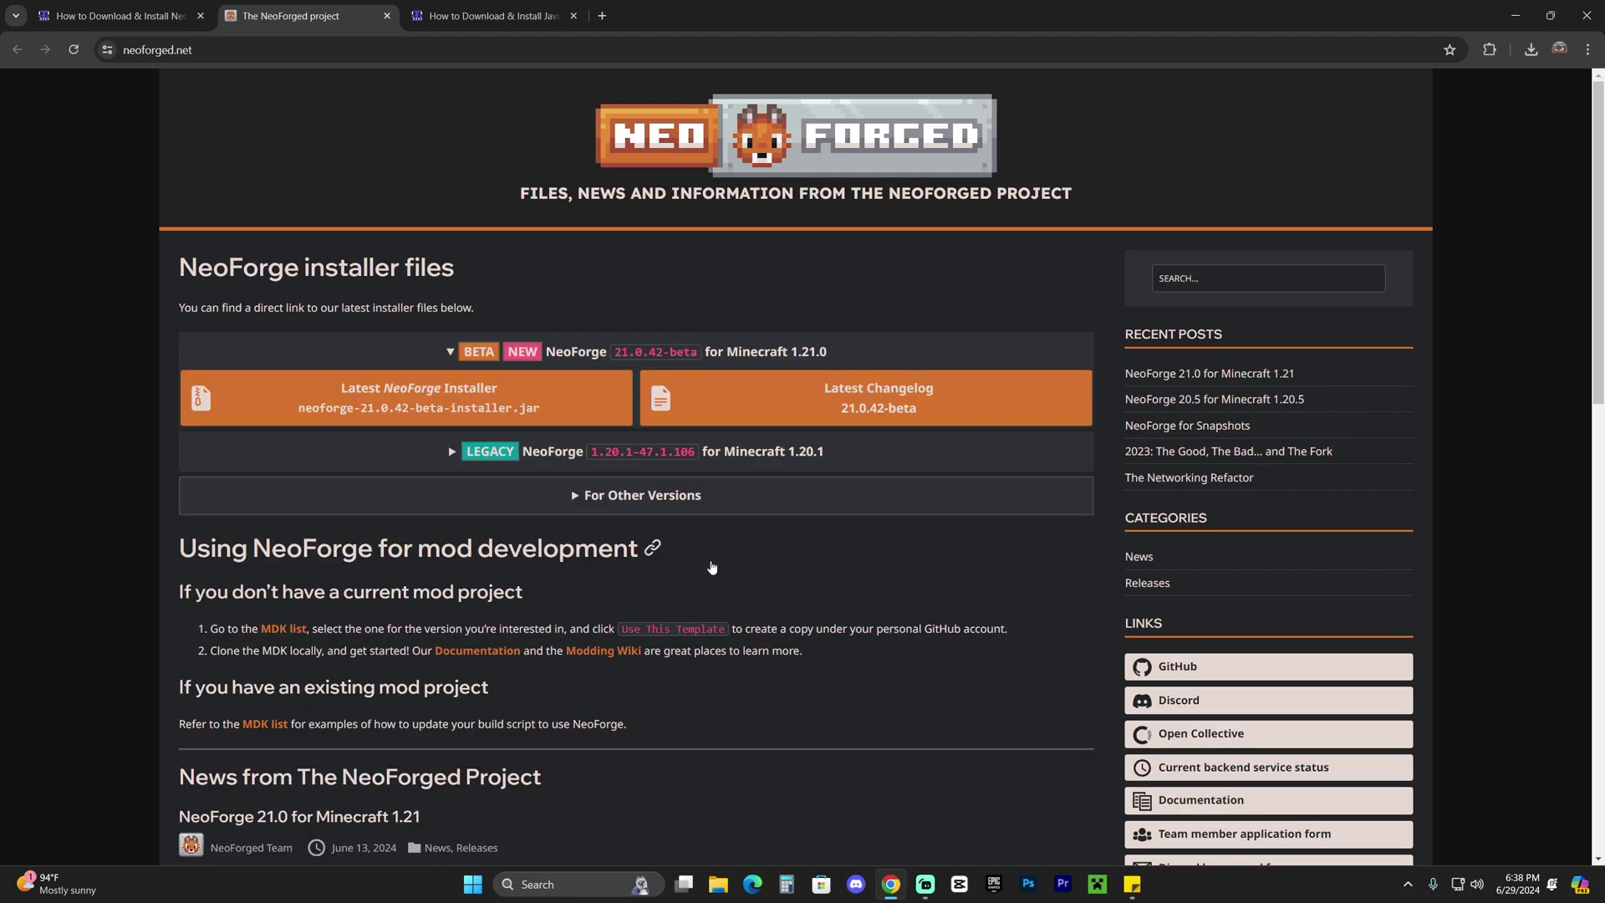
Step: Examine the NeoForge installer options for Minecraft 1.21.0 and the section for other versions
scroll(597, 379, down, 2)
click(597, 345)
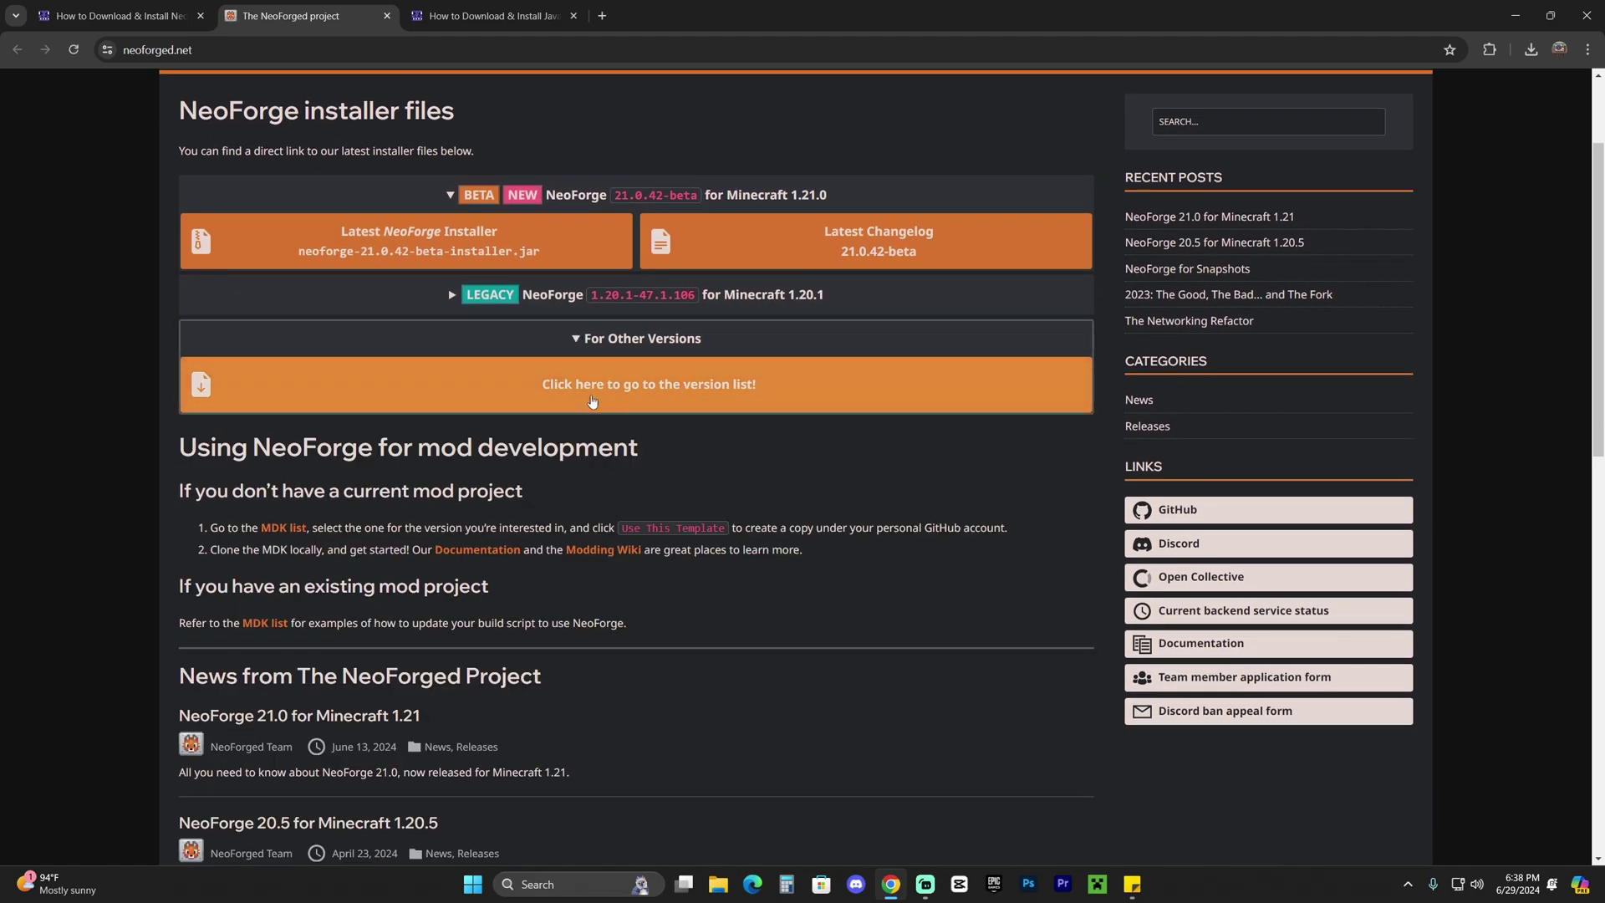
click(567, 339)
scroll(601, 354, up, 2)
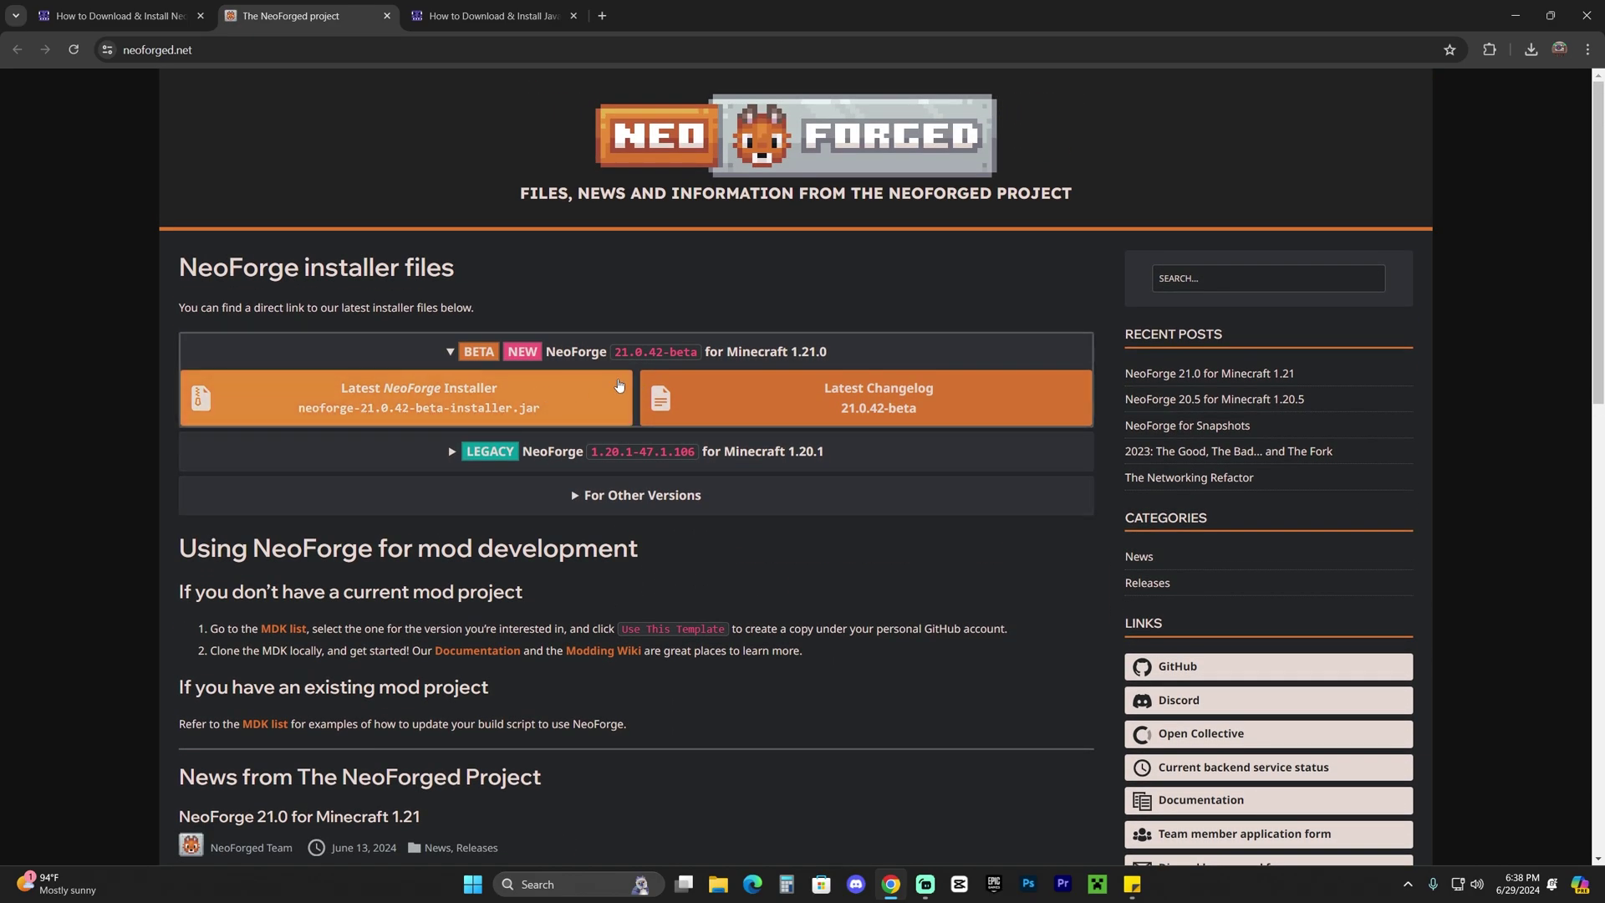
click(815, 353)
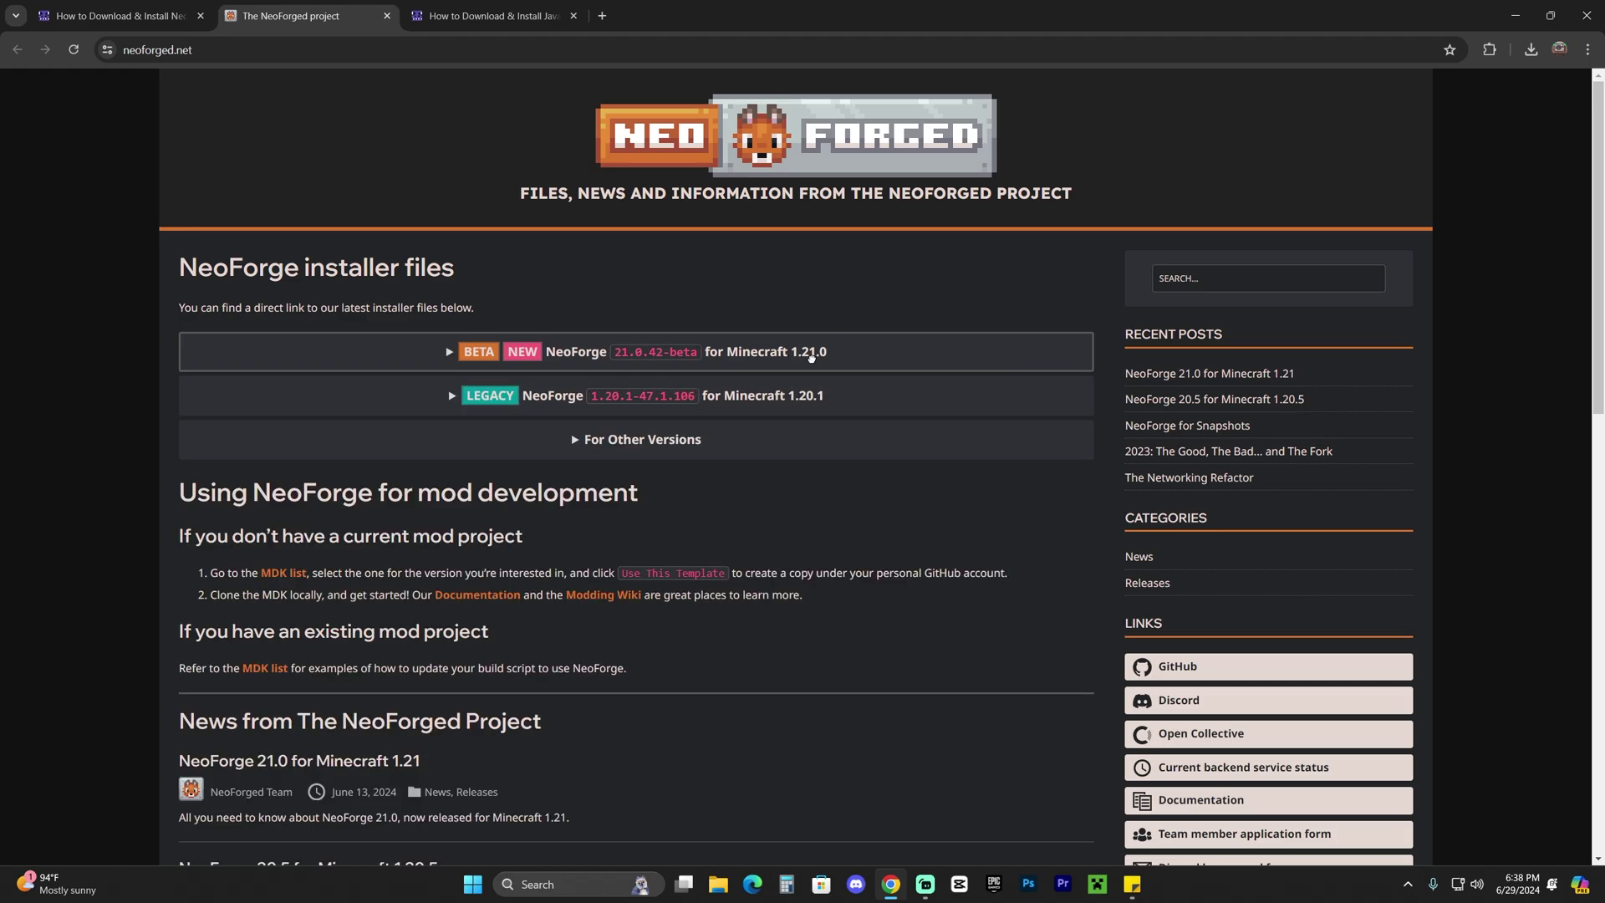
click(807, 355)
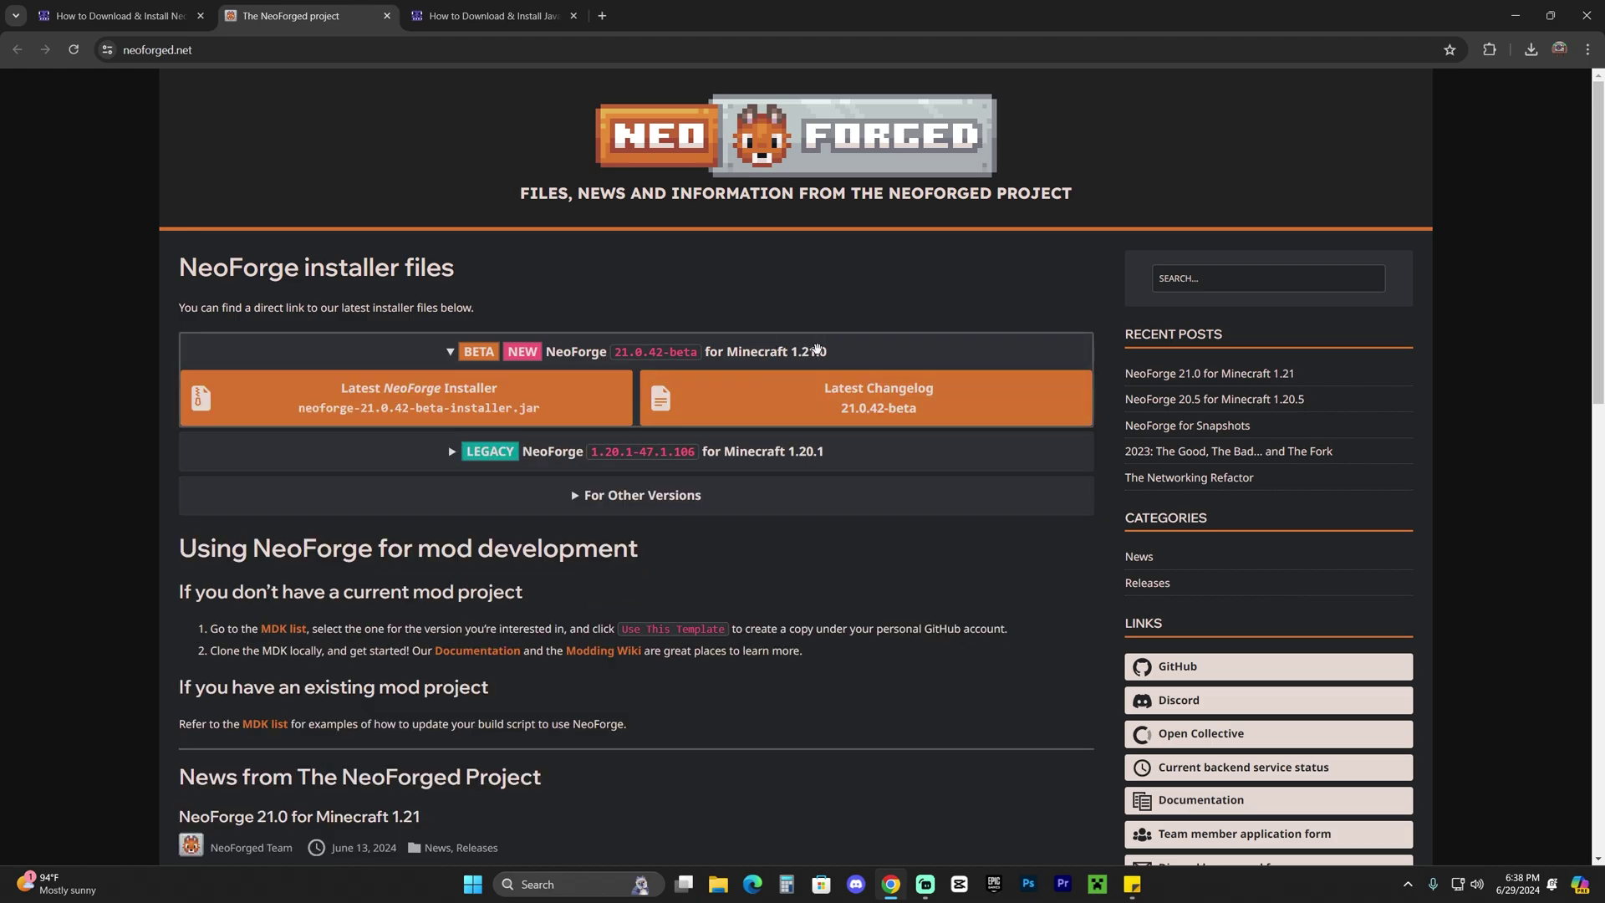
click(681, 496)
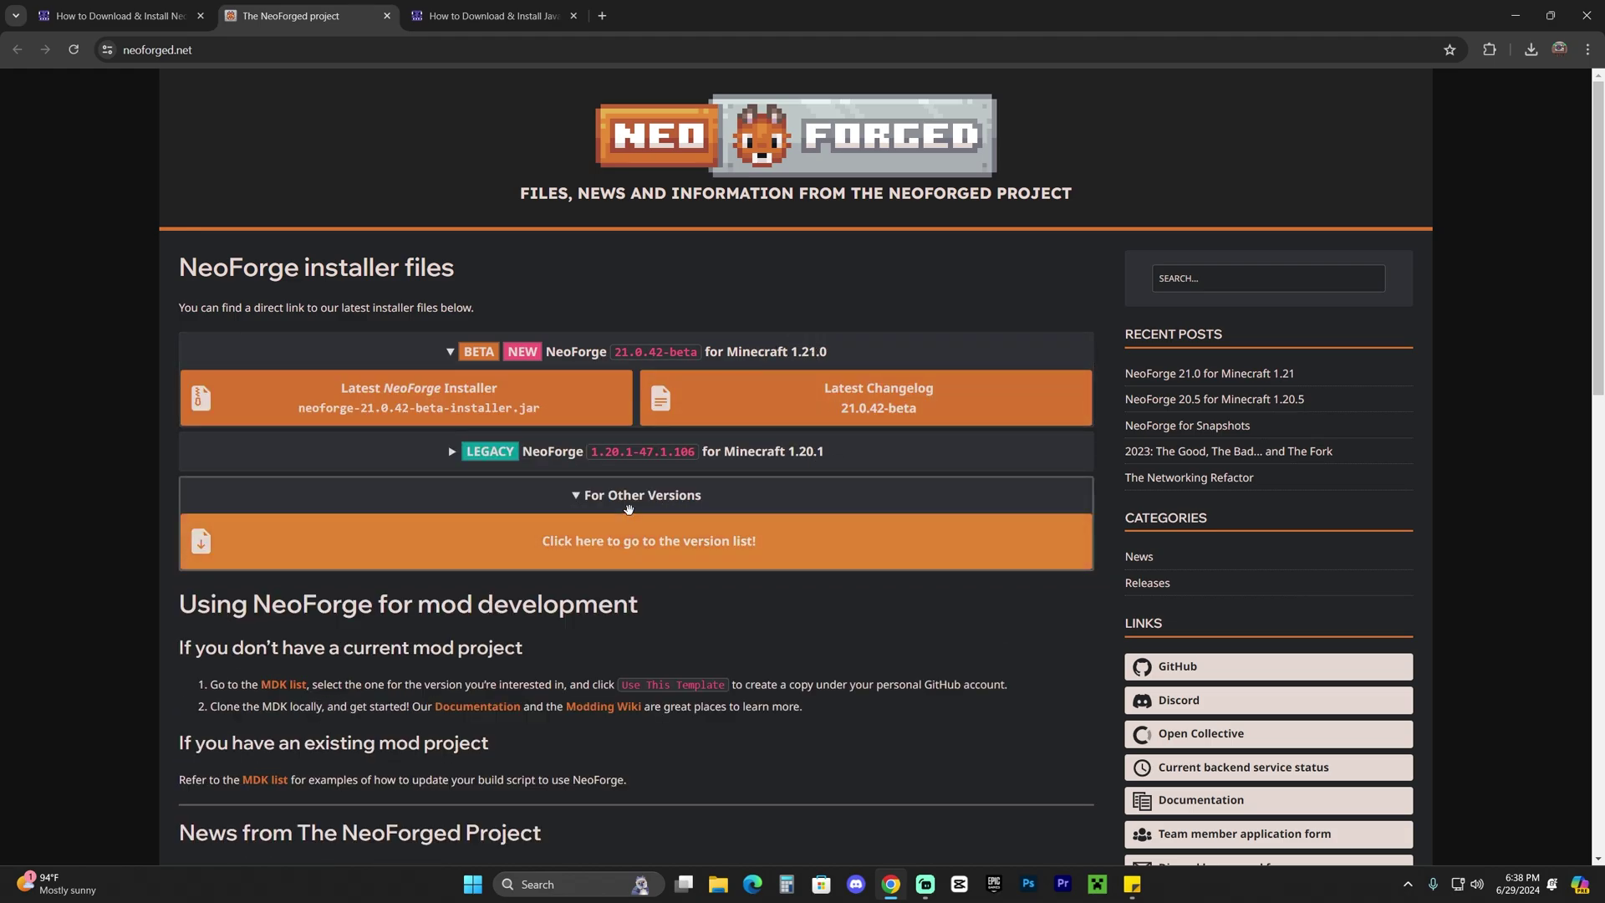
click(675, 495)
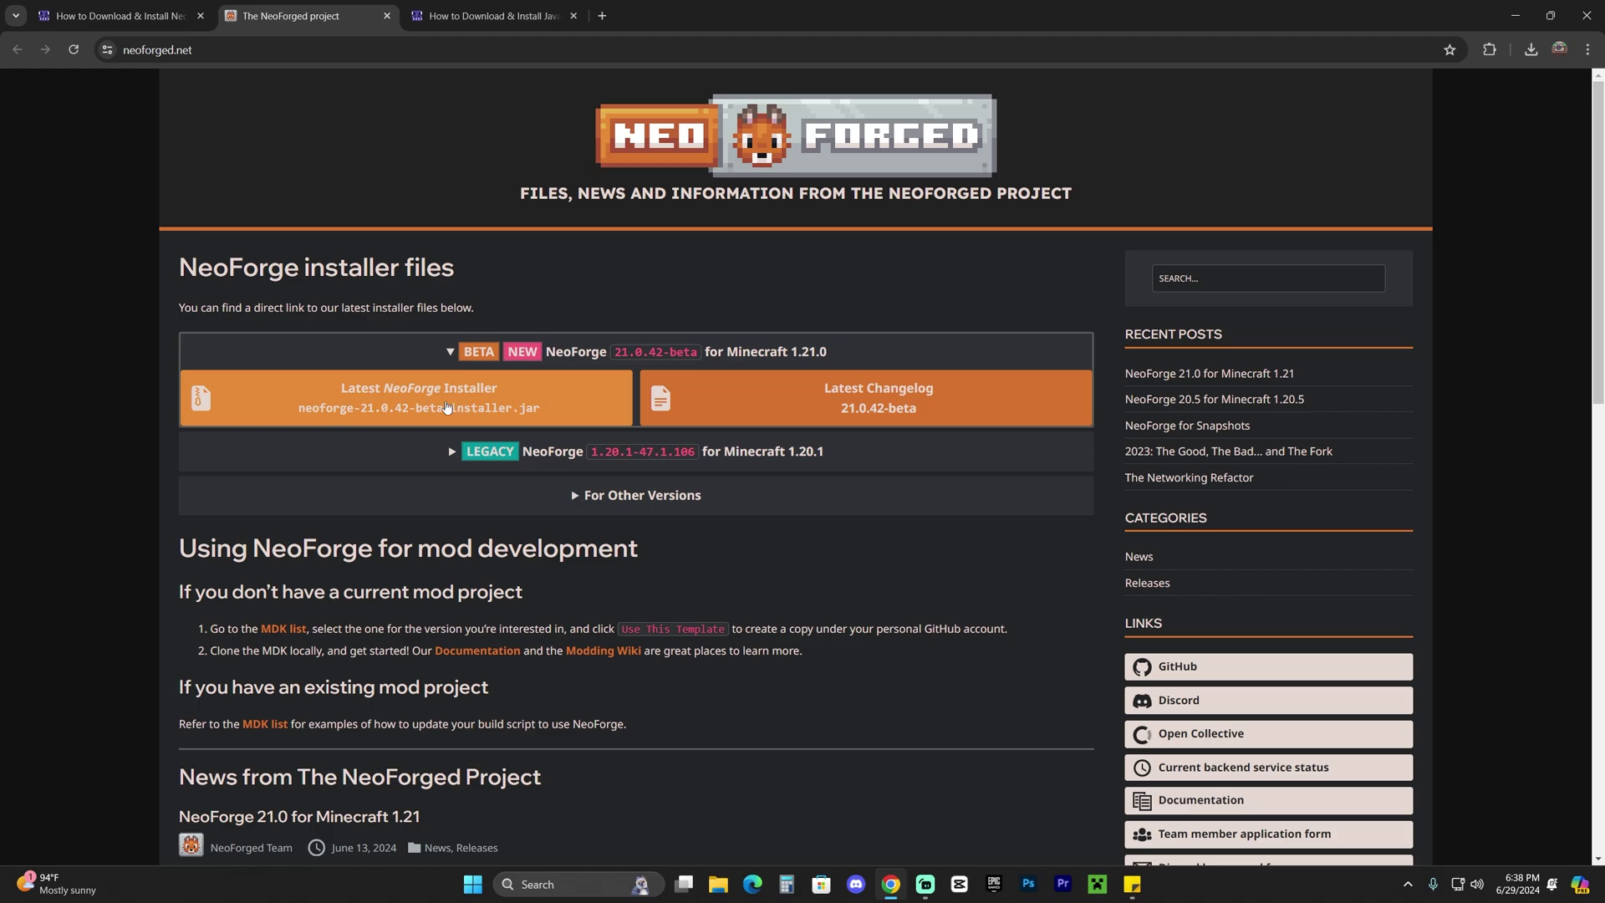
Step: Download neoforge-21.0.42-beta-installer.jar and place it on the desktop beside the OreExcavation file
click(377, 395)
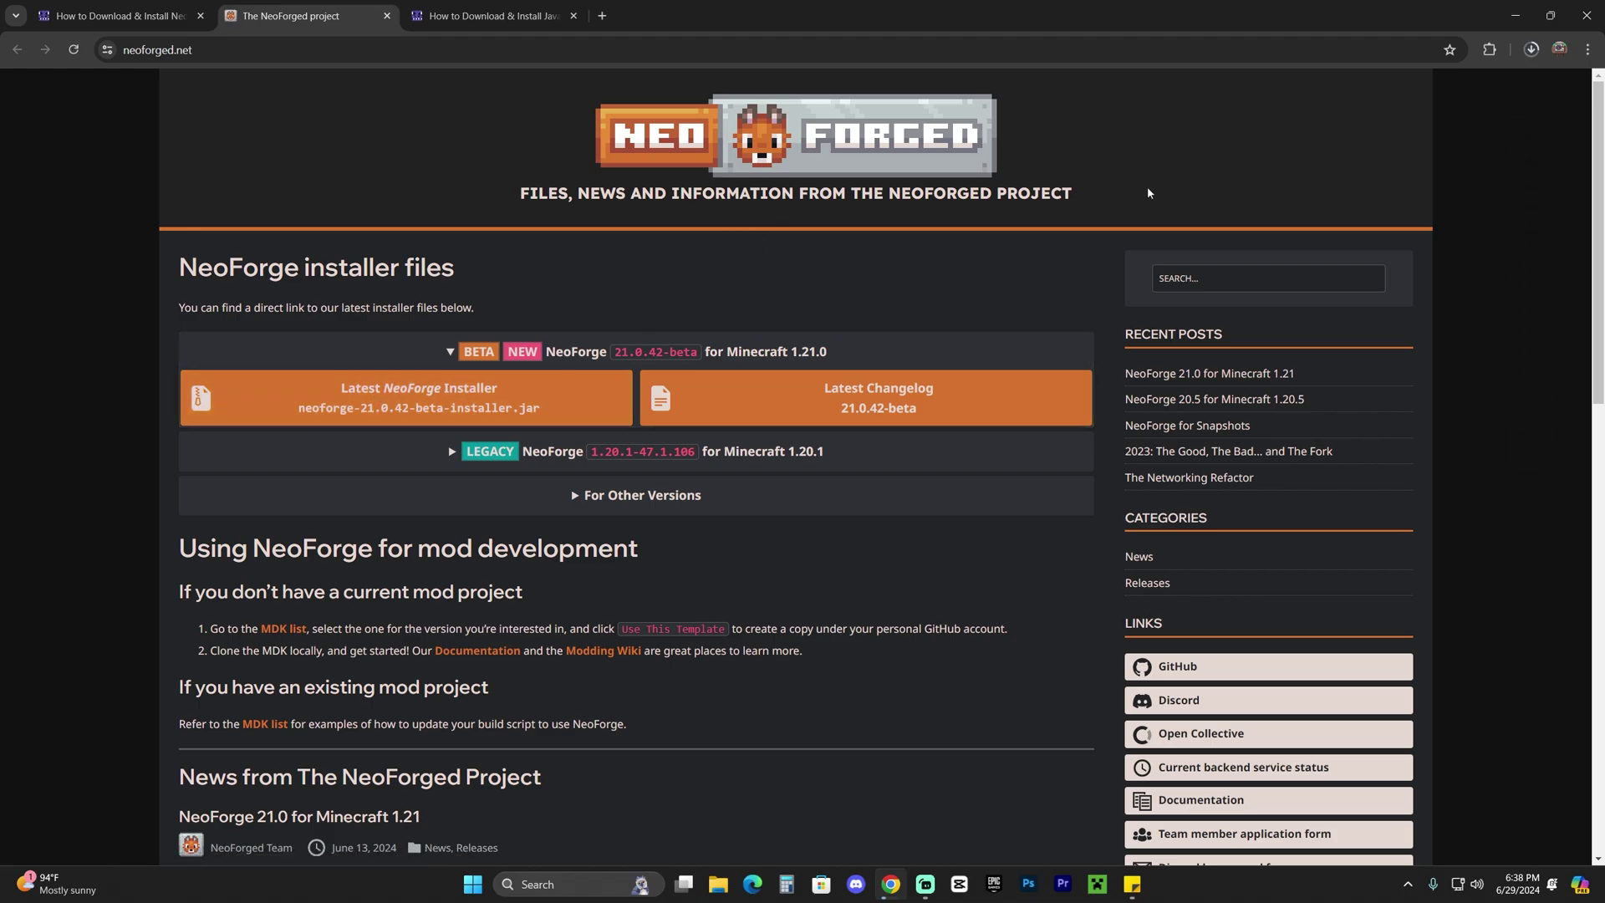
double_click(1292, 15)
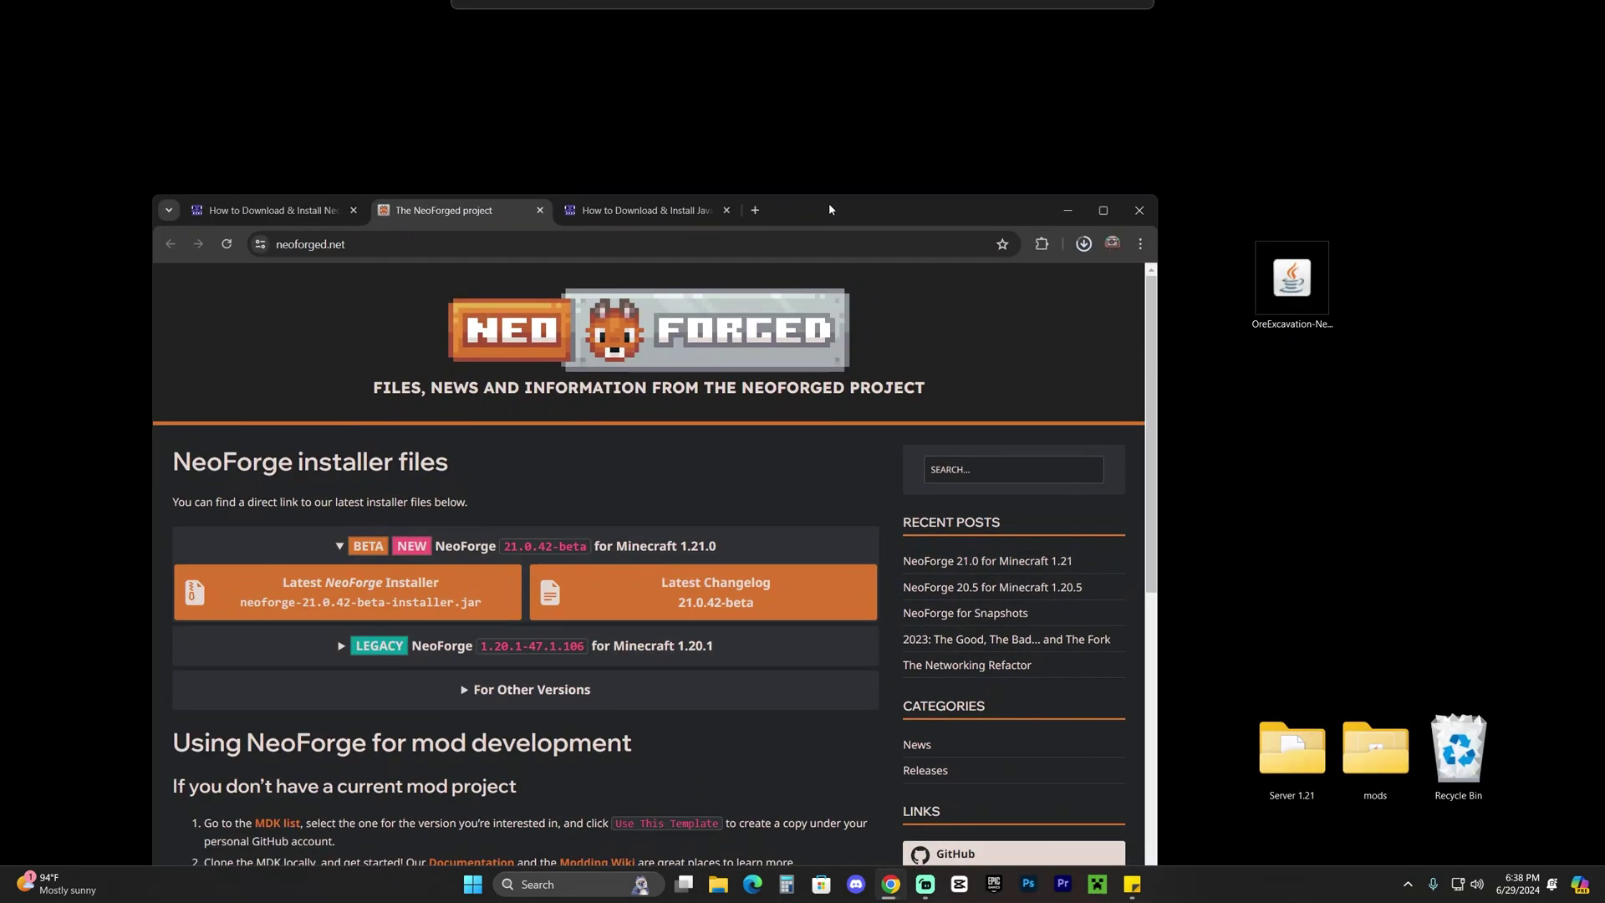
click(1082, 245)
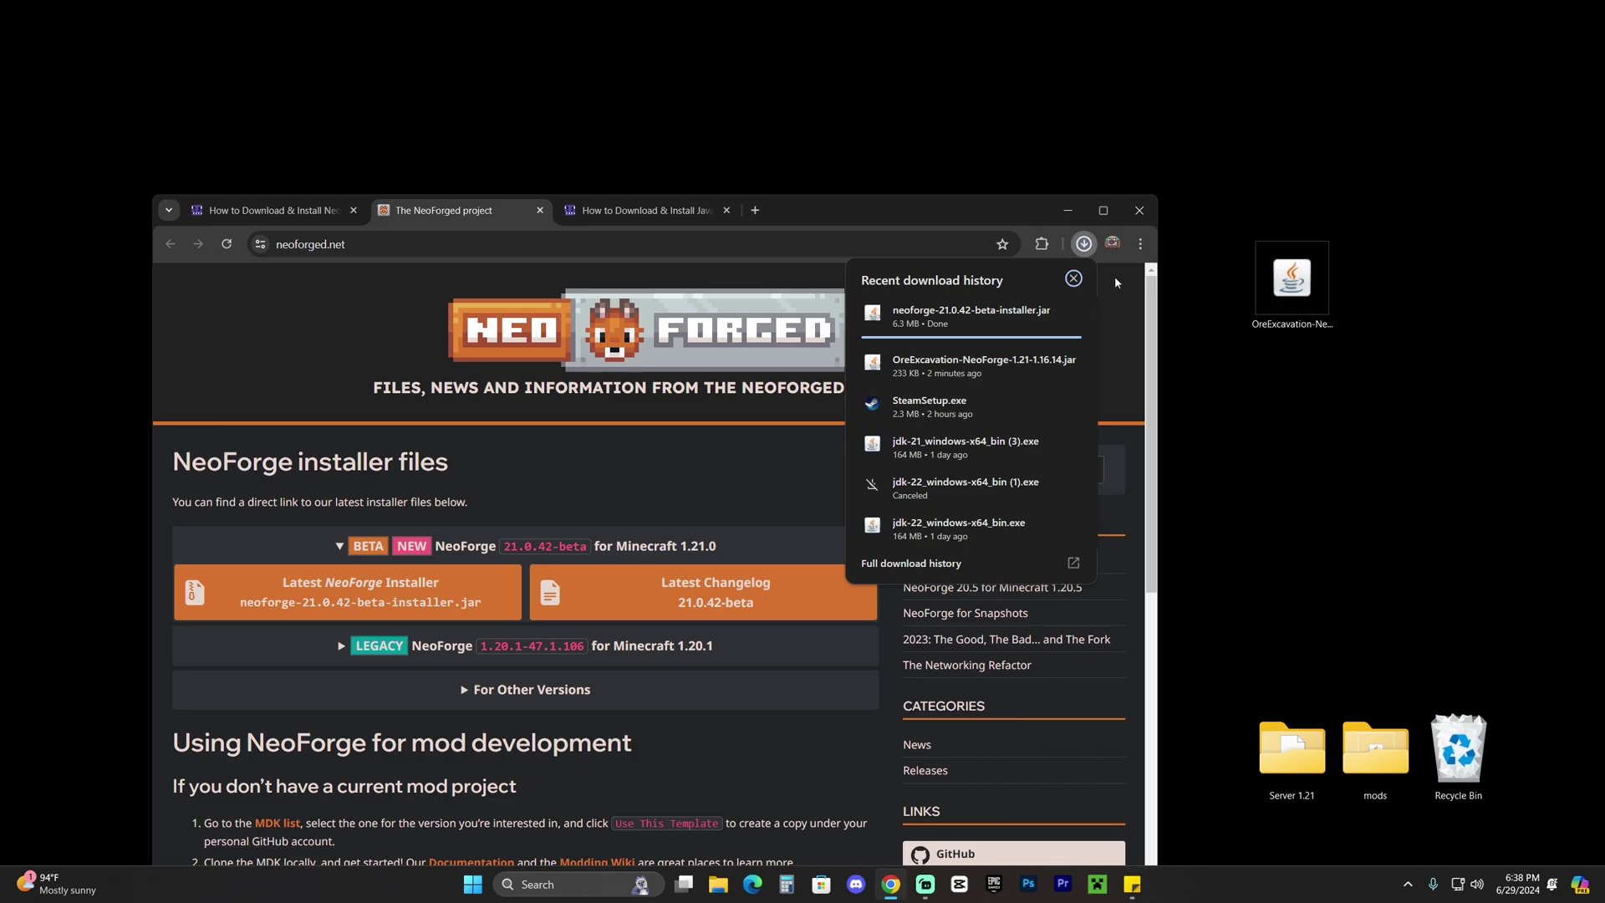
drag(992, 207, 815, 202)
click(906, 239)
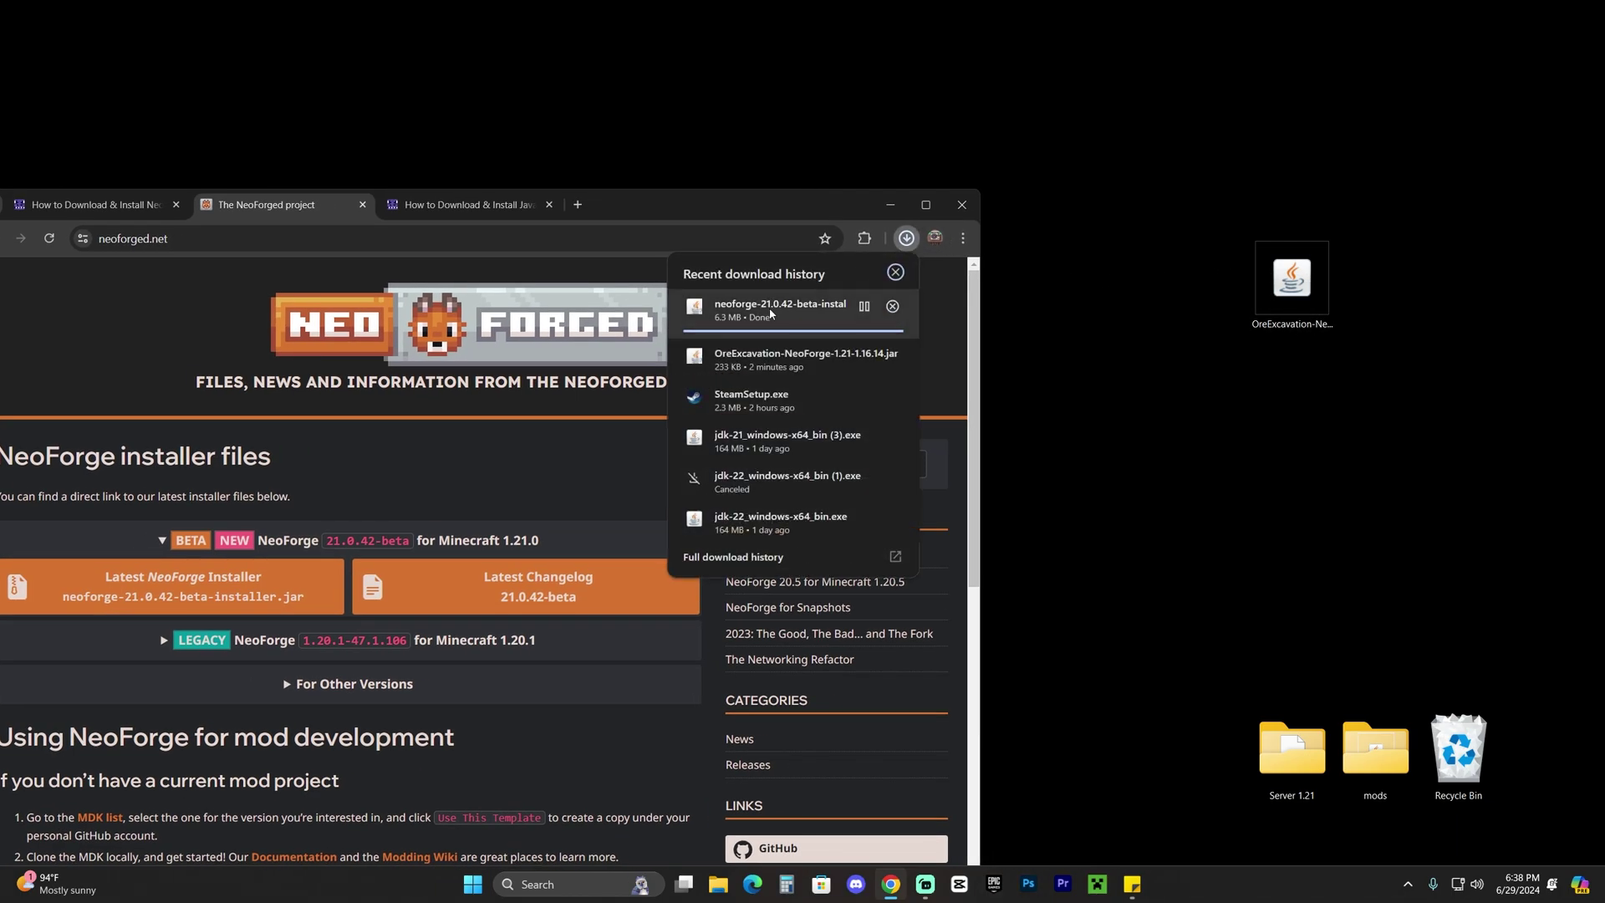
drag(770, 313, 1174, 309)
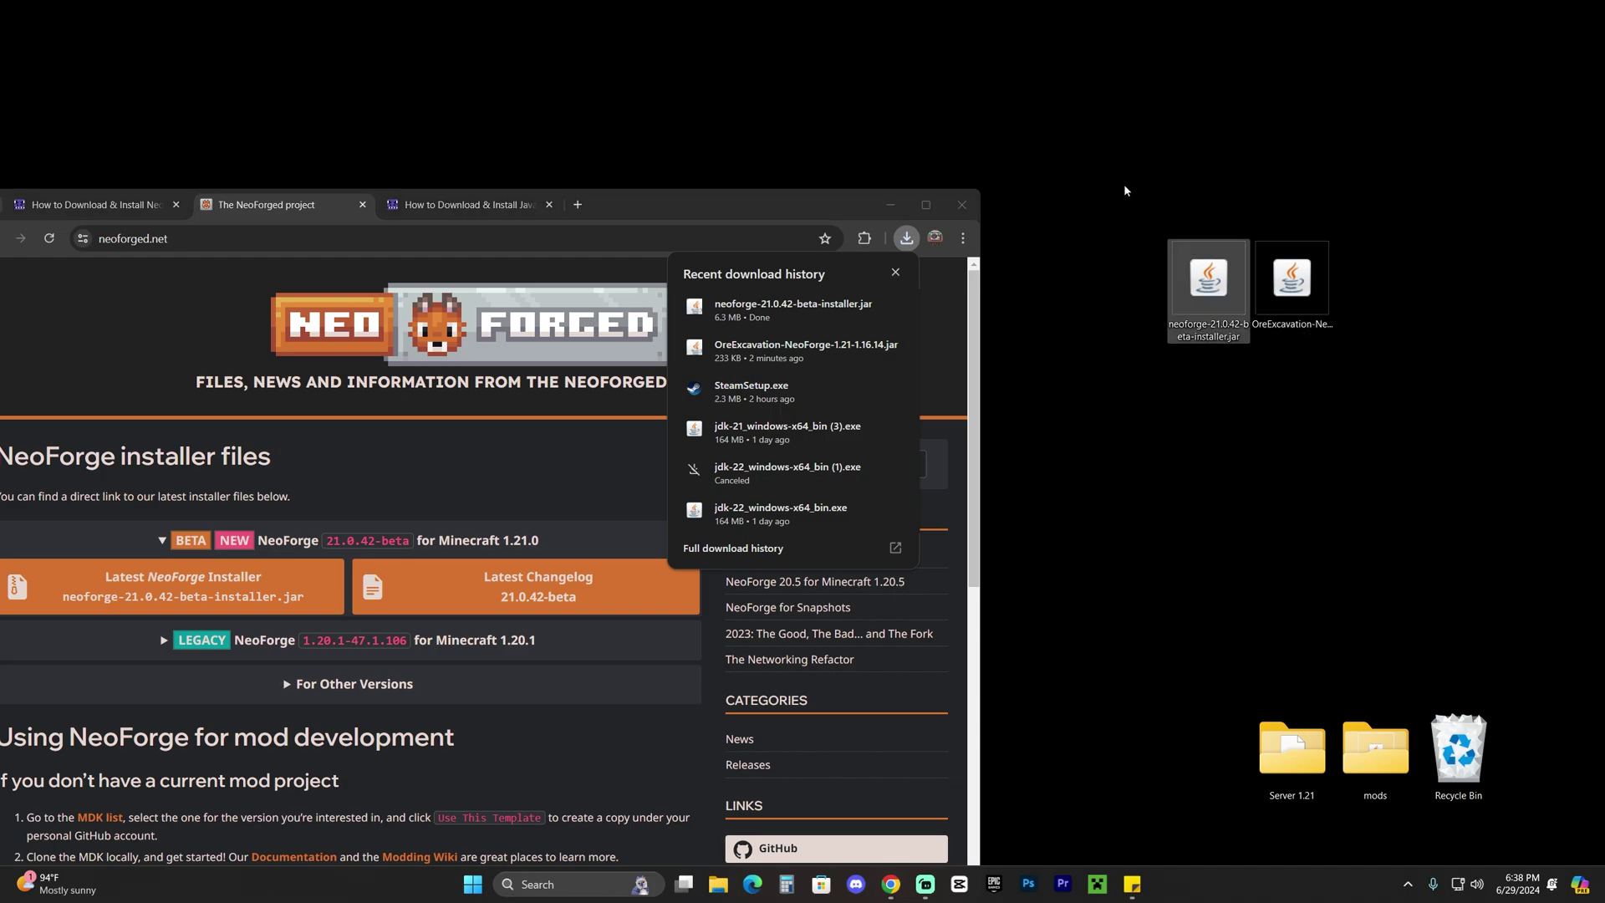
Step: Minimize the browser and move both jar files together to the middle of the desktop
click(1136, 210)
key(super+d)
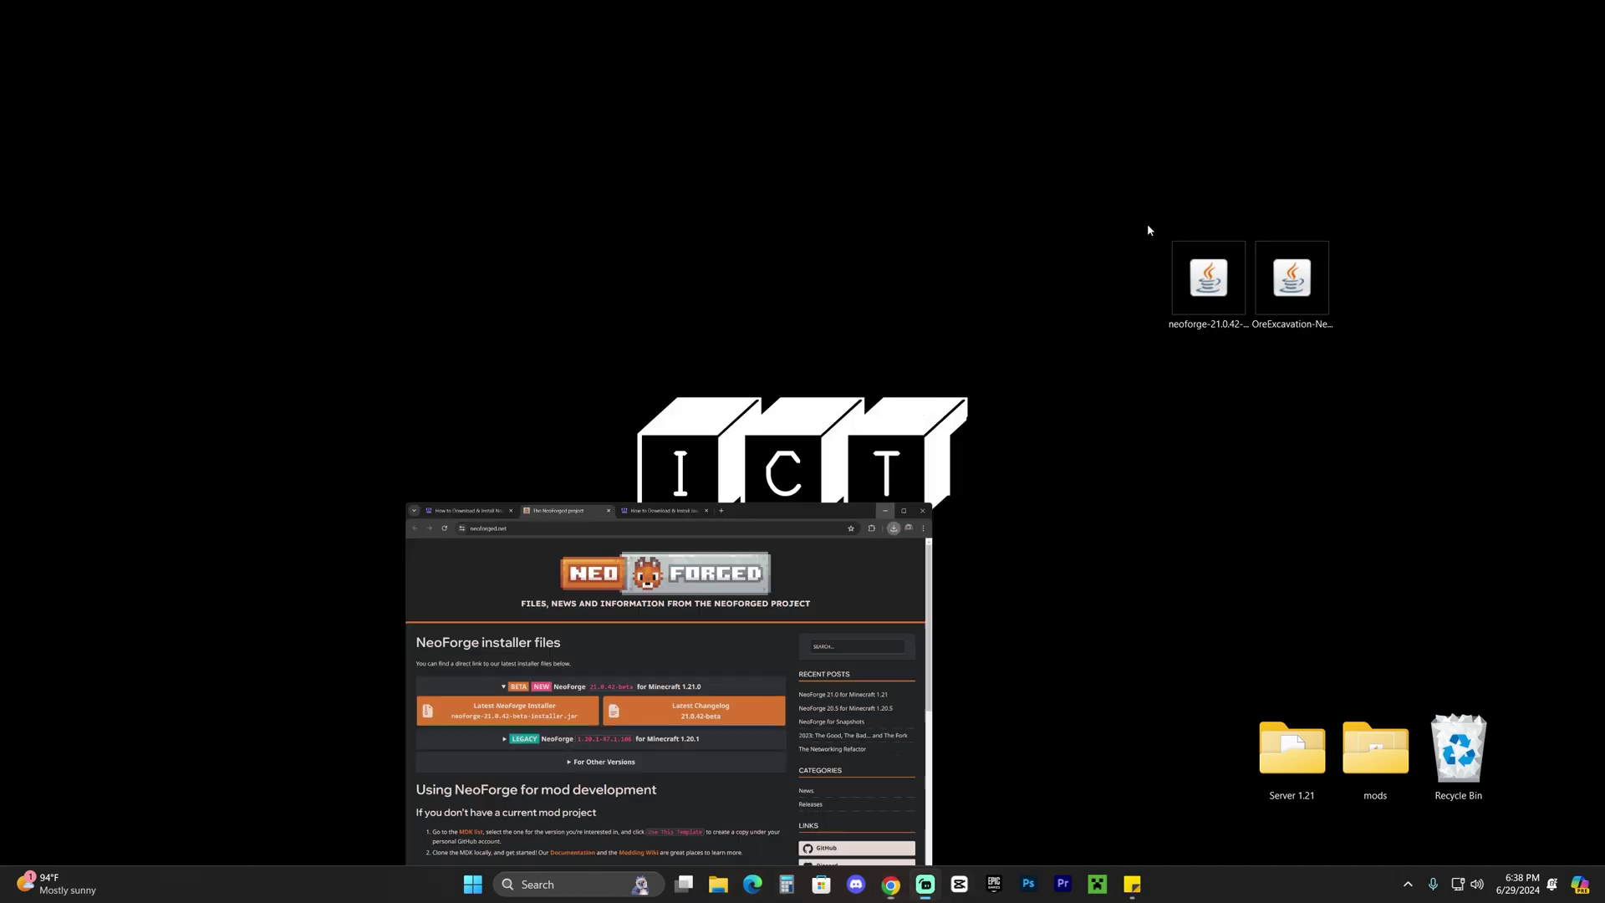
drag(1148, 230, 1351, 301)
drag(1296, 250, 880, 251)
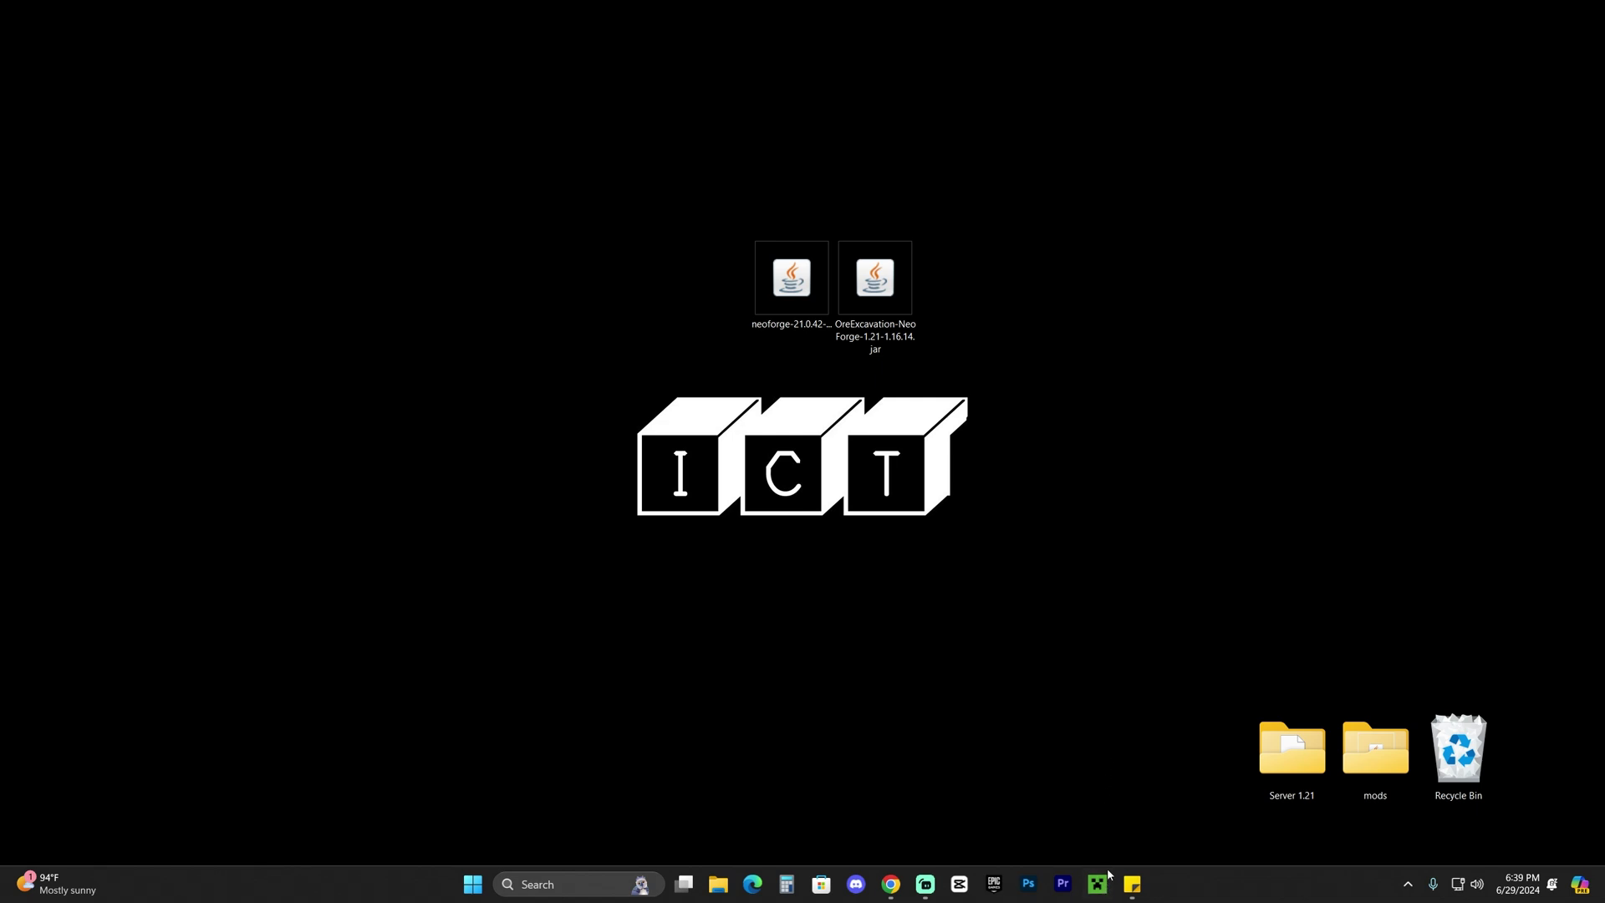
Step: Open the NeoForge installer with Java(TM) Platform SE binary and start the client installation in the default .minecraft folder
right_click(787, 270)
mouse_move(840, 346)
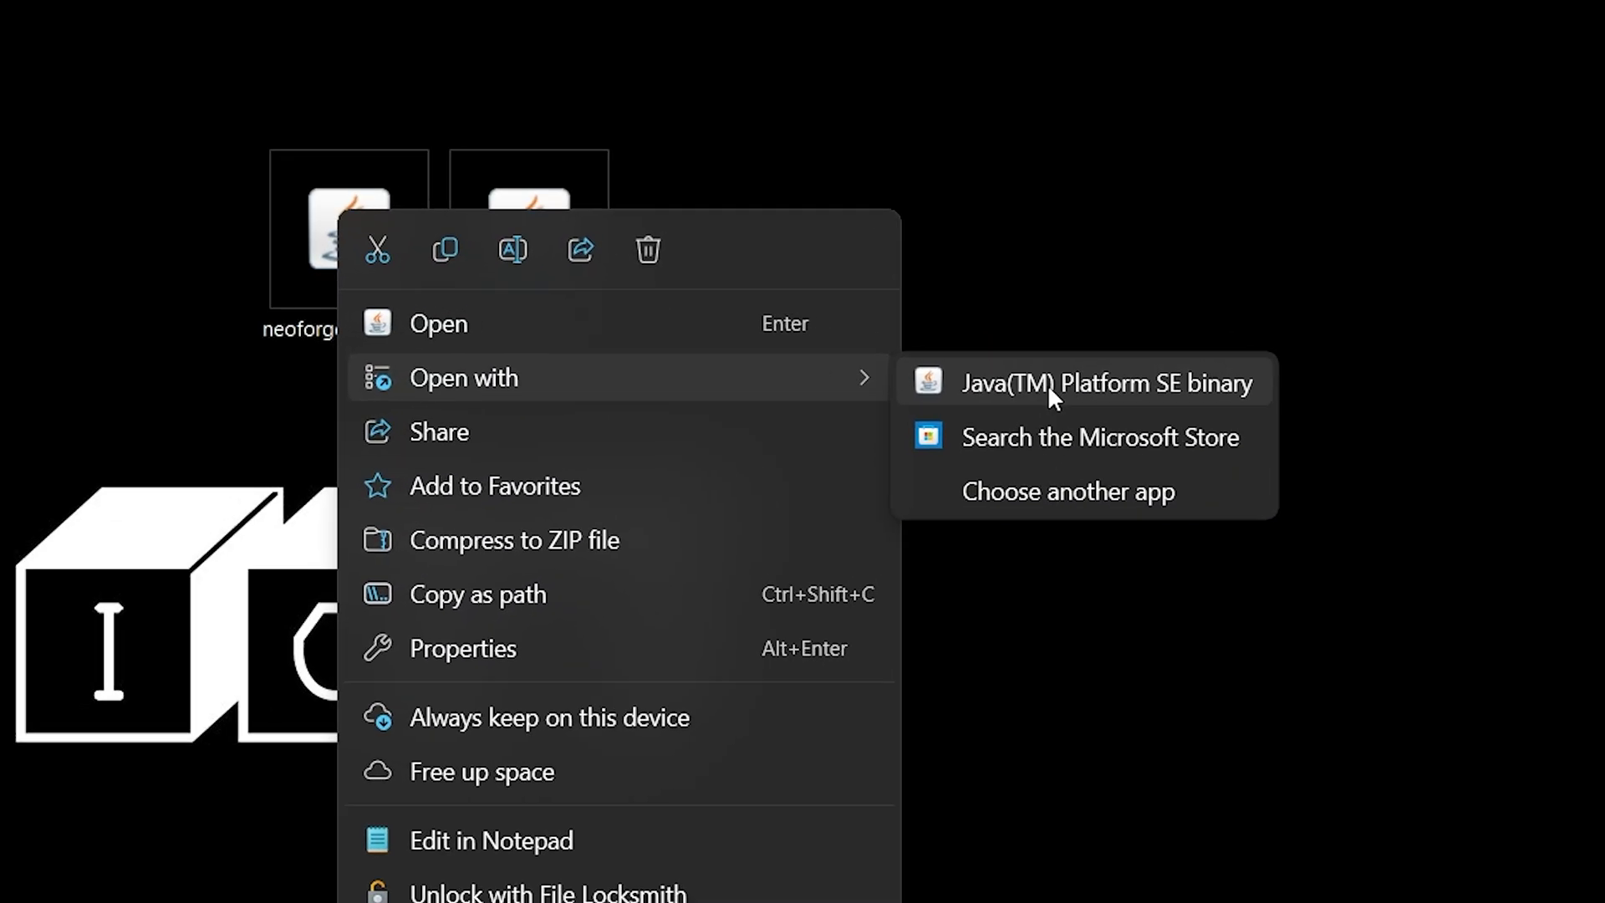
click(1050, 387)
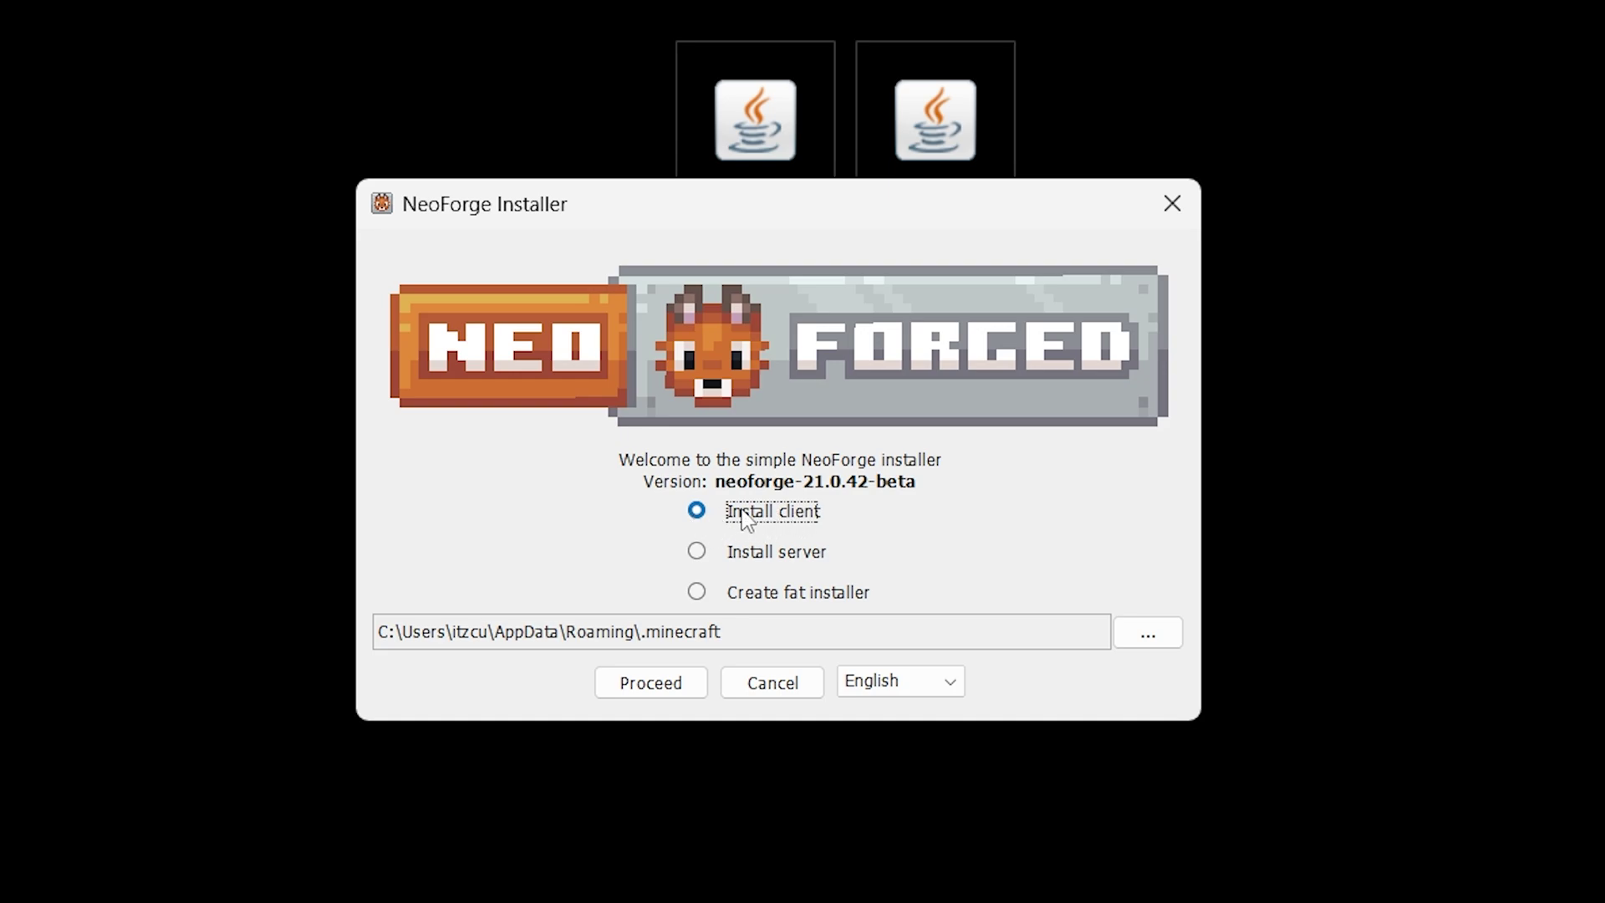
click(665, 692)
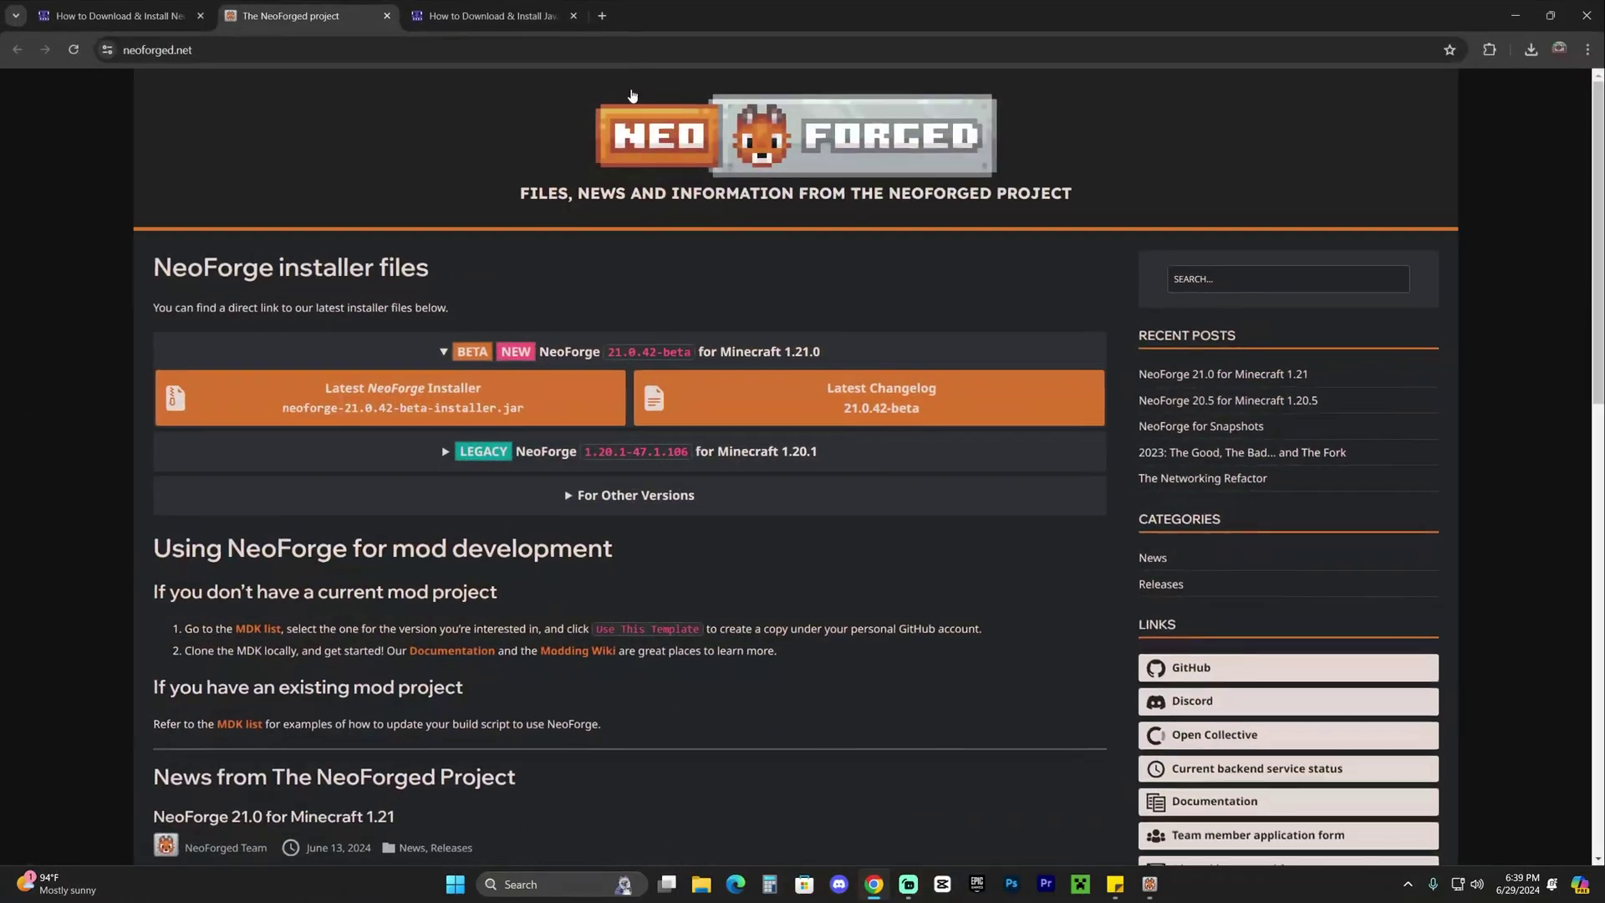
Step: Switch to the Java 21 (JDK 21) installation guide and highlight "Java 21" in its title
click(529, 21)
drag(1220, 280, 1013, 266)
click(1169, 266)
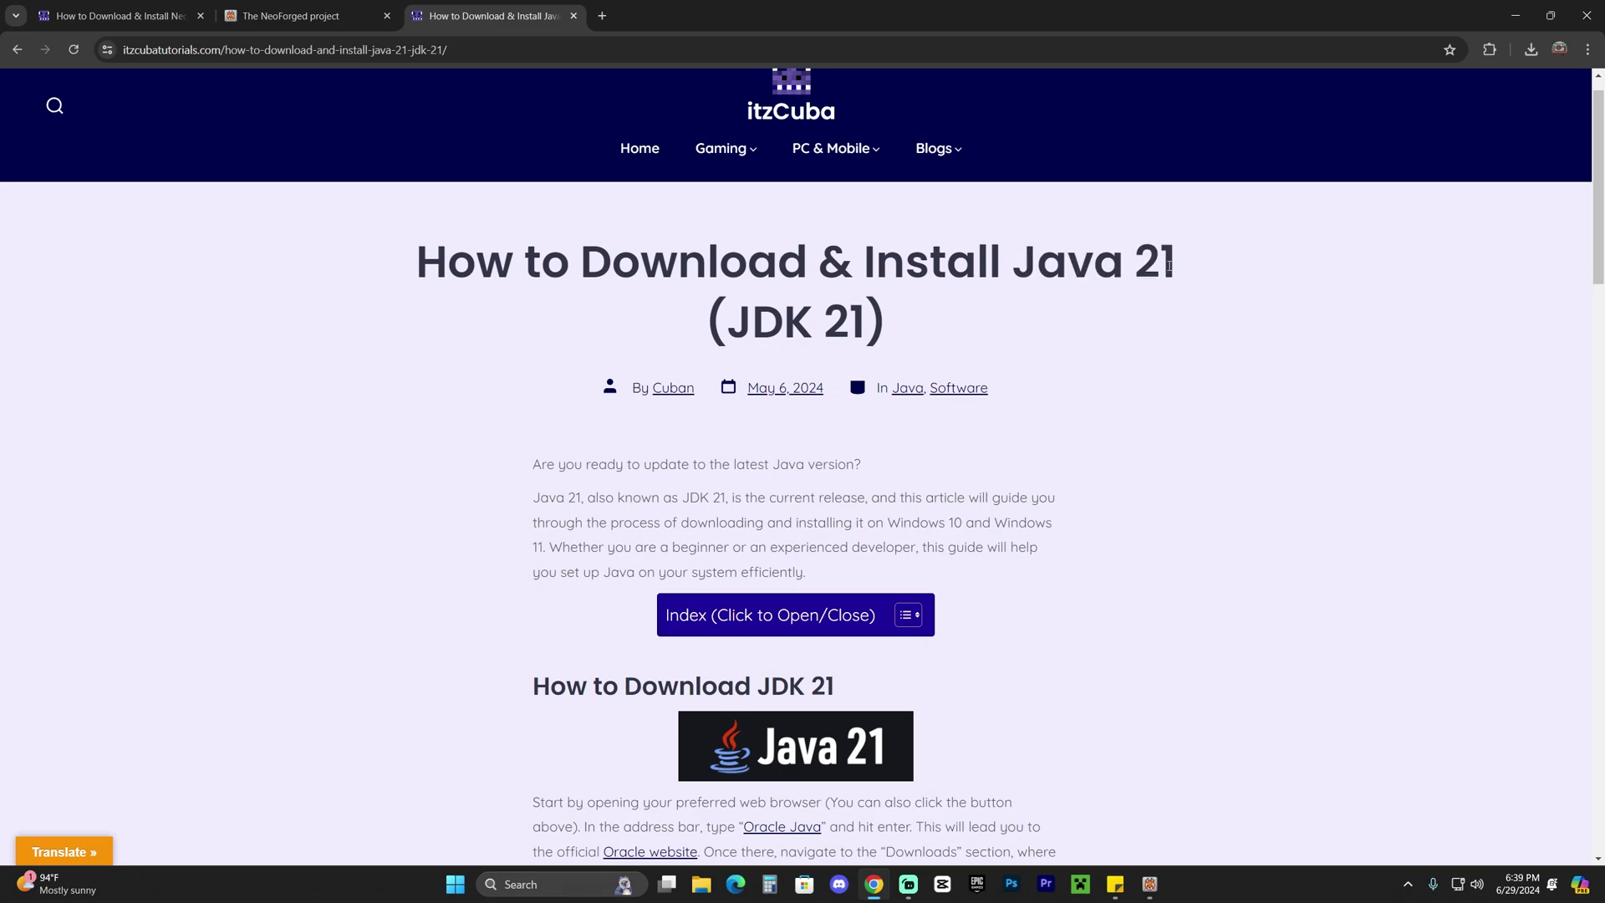
drag(1195, 264, 979, 261)
click(1104, 279)
drag(1187, 272, 987, 263)
click(1194, 272)
drag(1194, 272, 1046, 260)
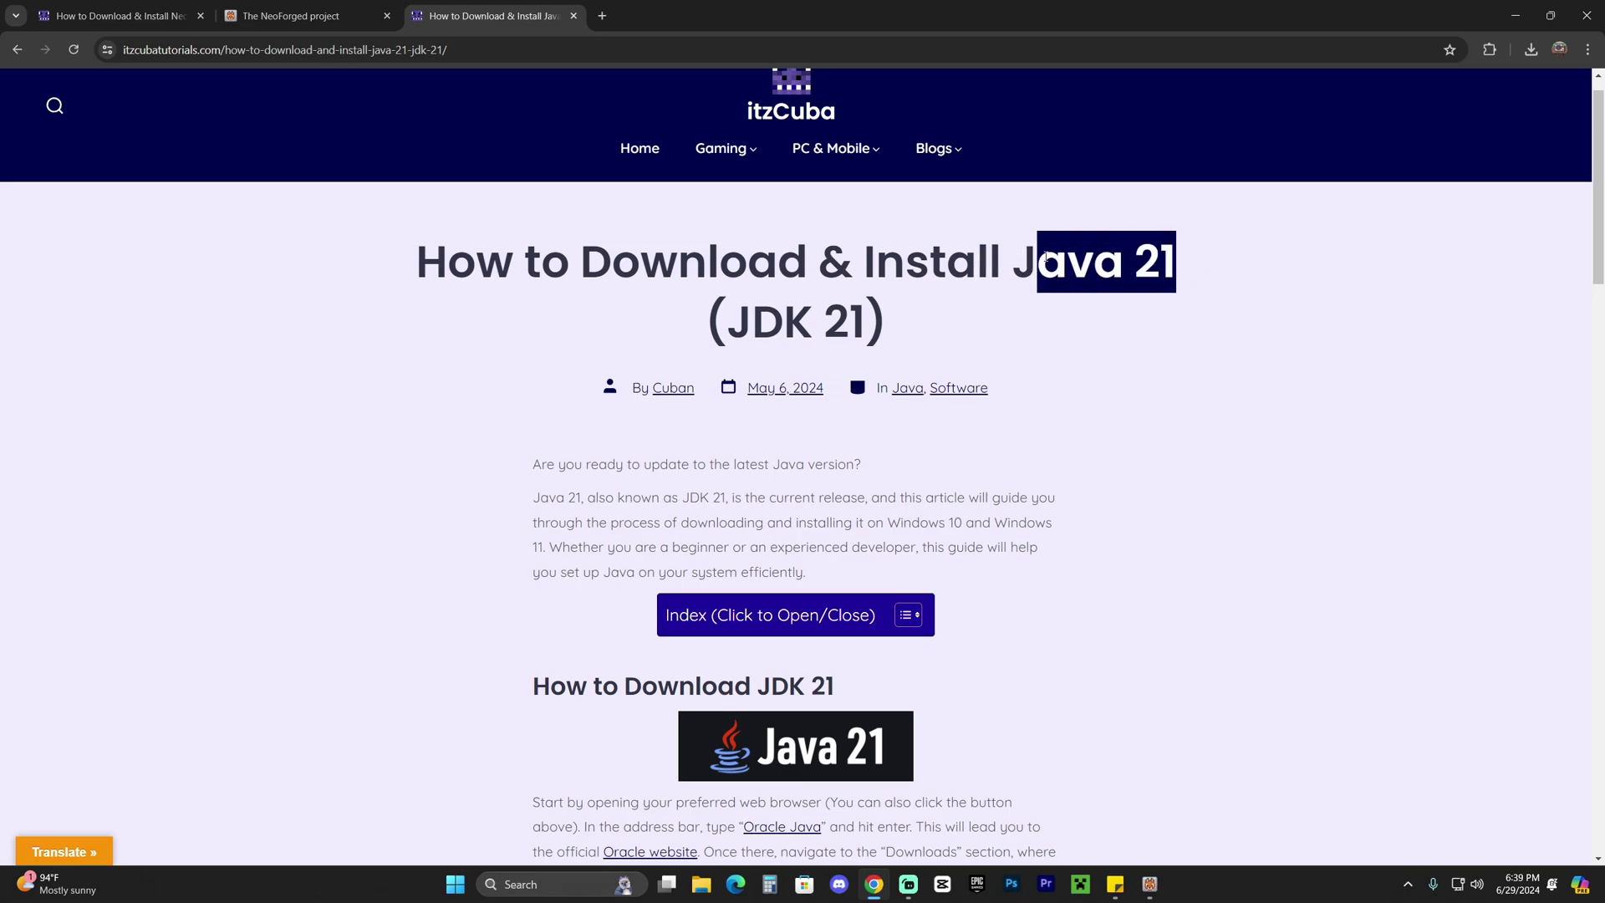
click(1236, 251)
Step: Read through the Java 21 guide's download and installation sections, and minimize the browser
scroll(1129, 416, down, 20)
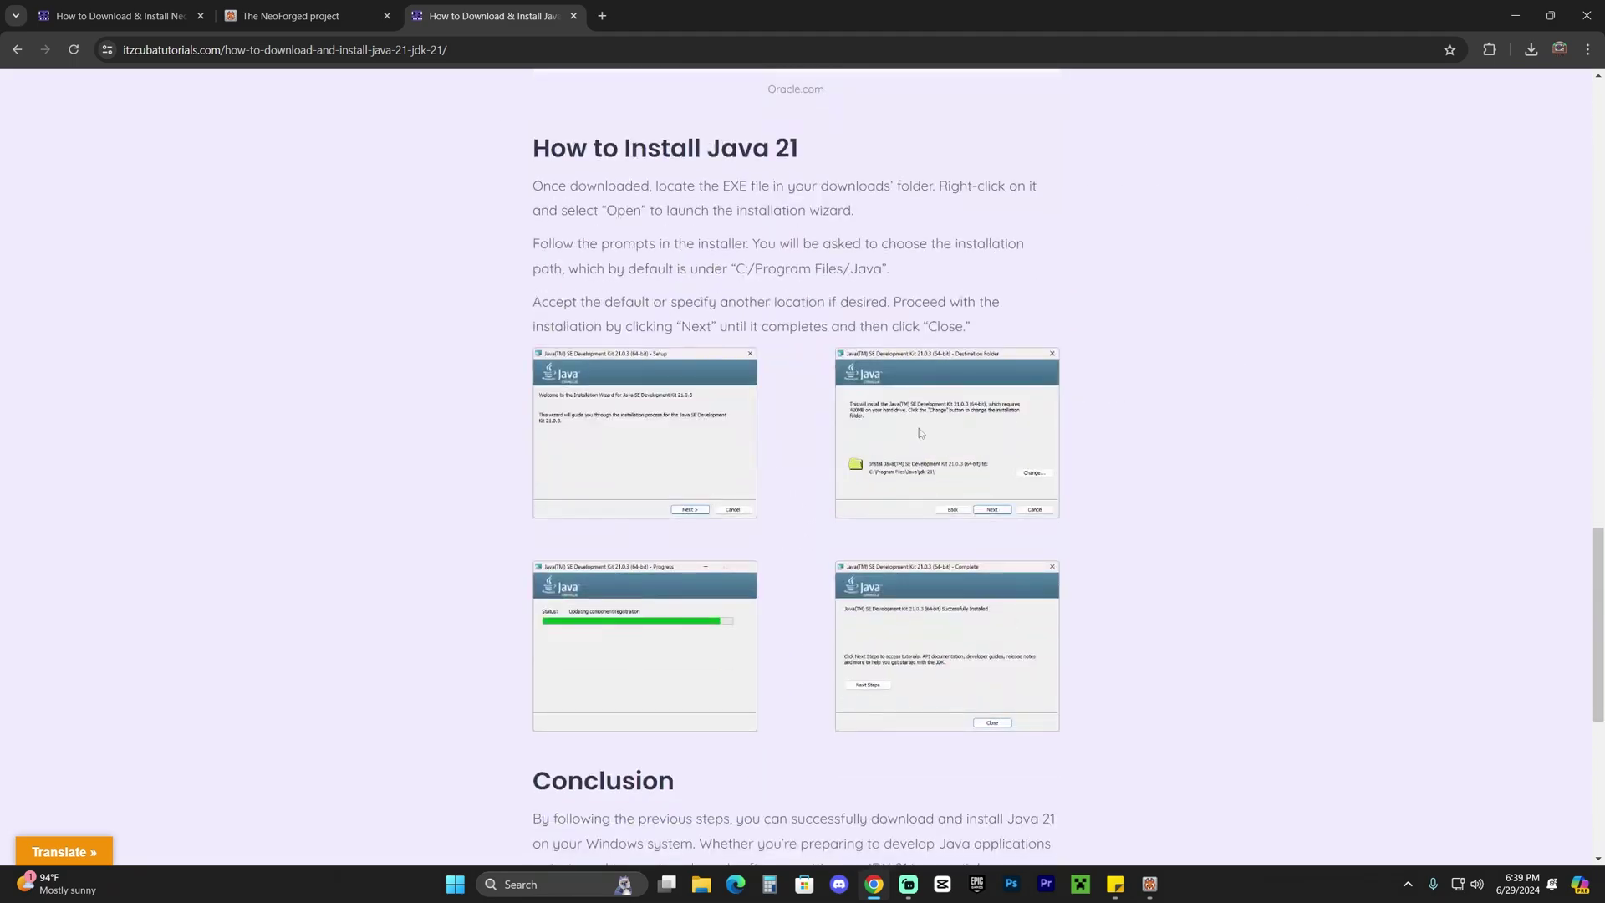
scroll(1193, 449, up, 7)
scroll(1192, 449, up, 15)
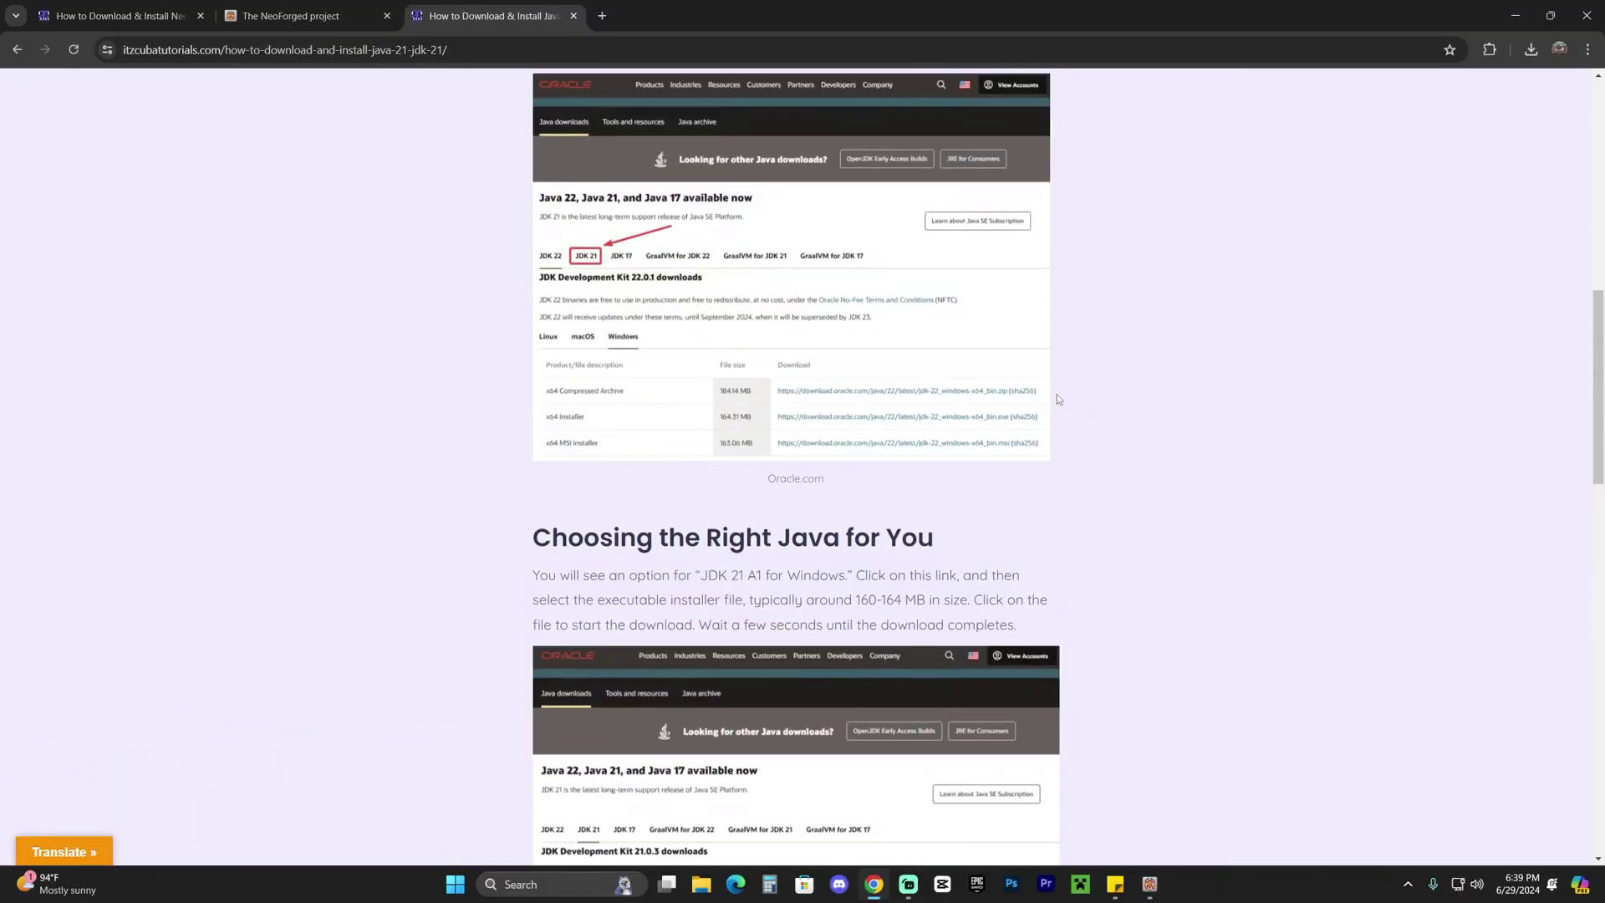
scroll(836, 351, down, 15)
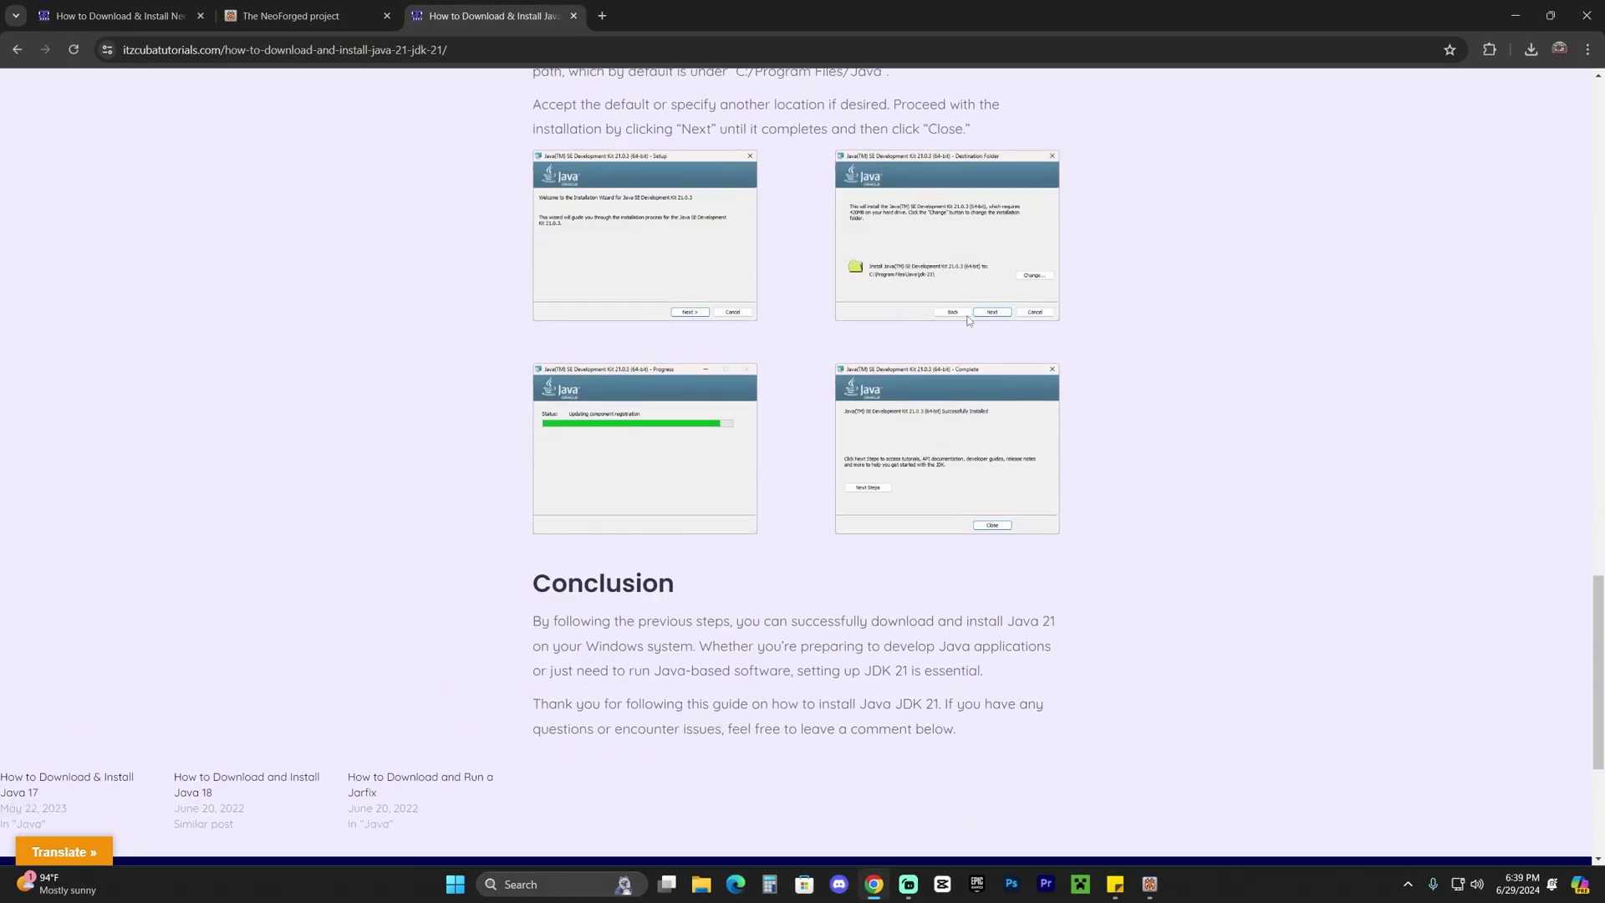
scroll(884, 347, up, 15)
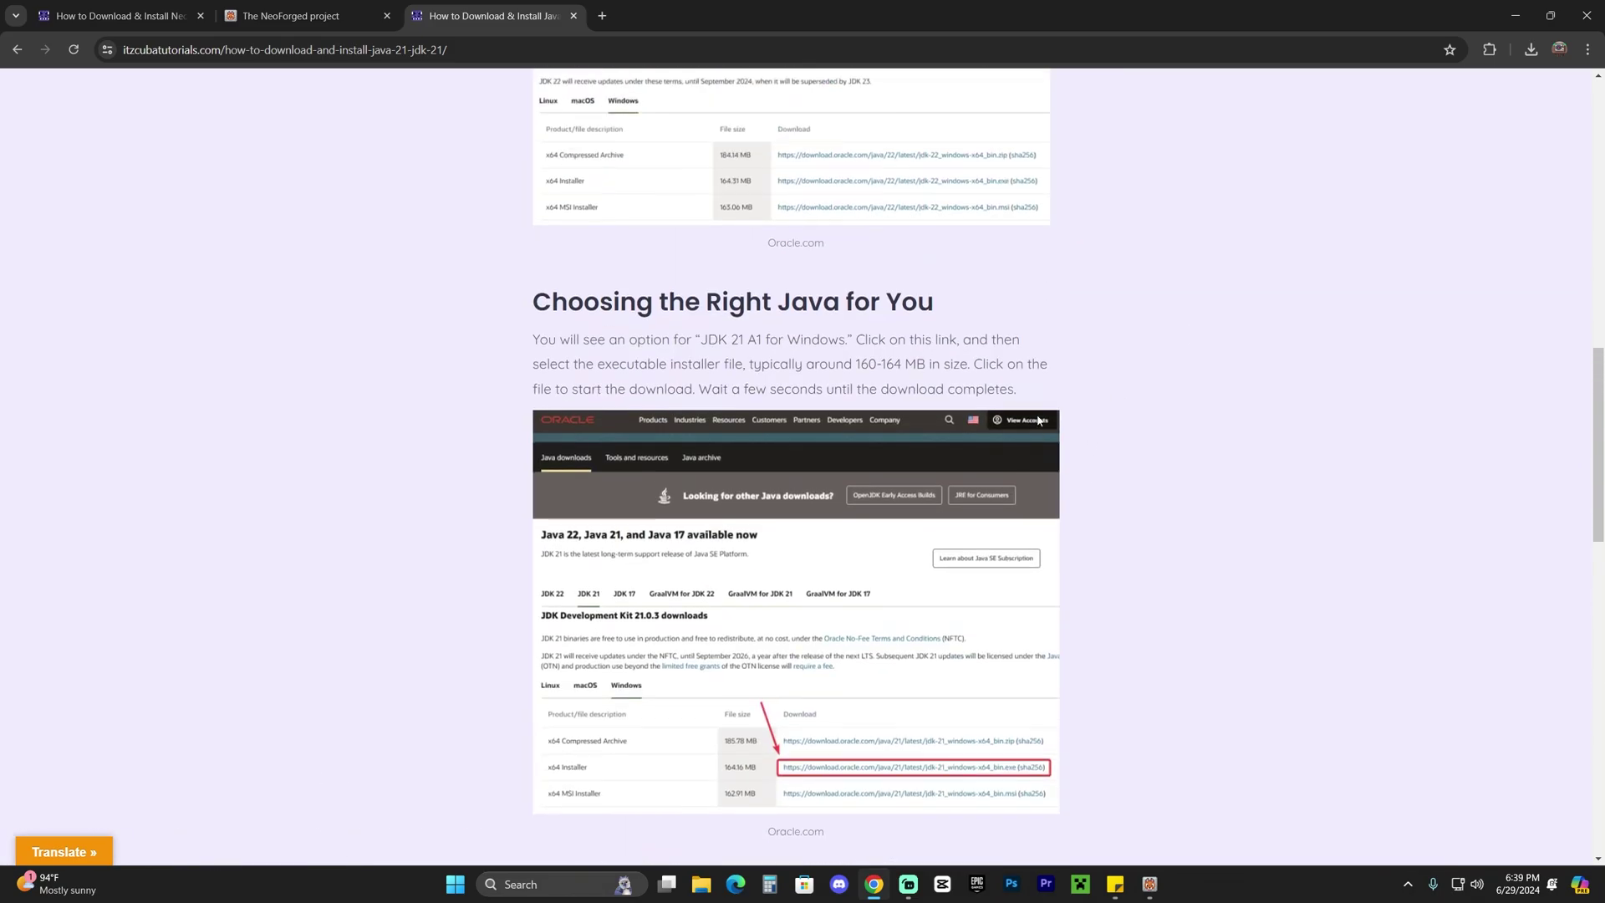
click(1515, 15)
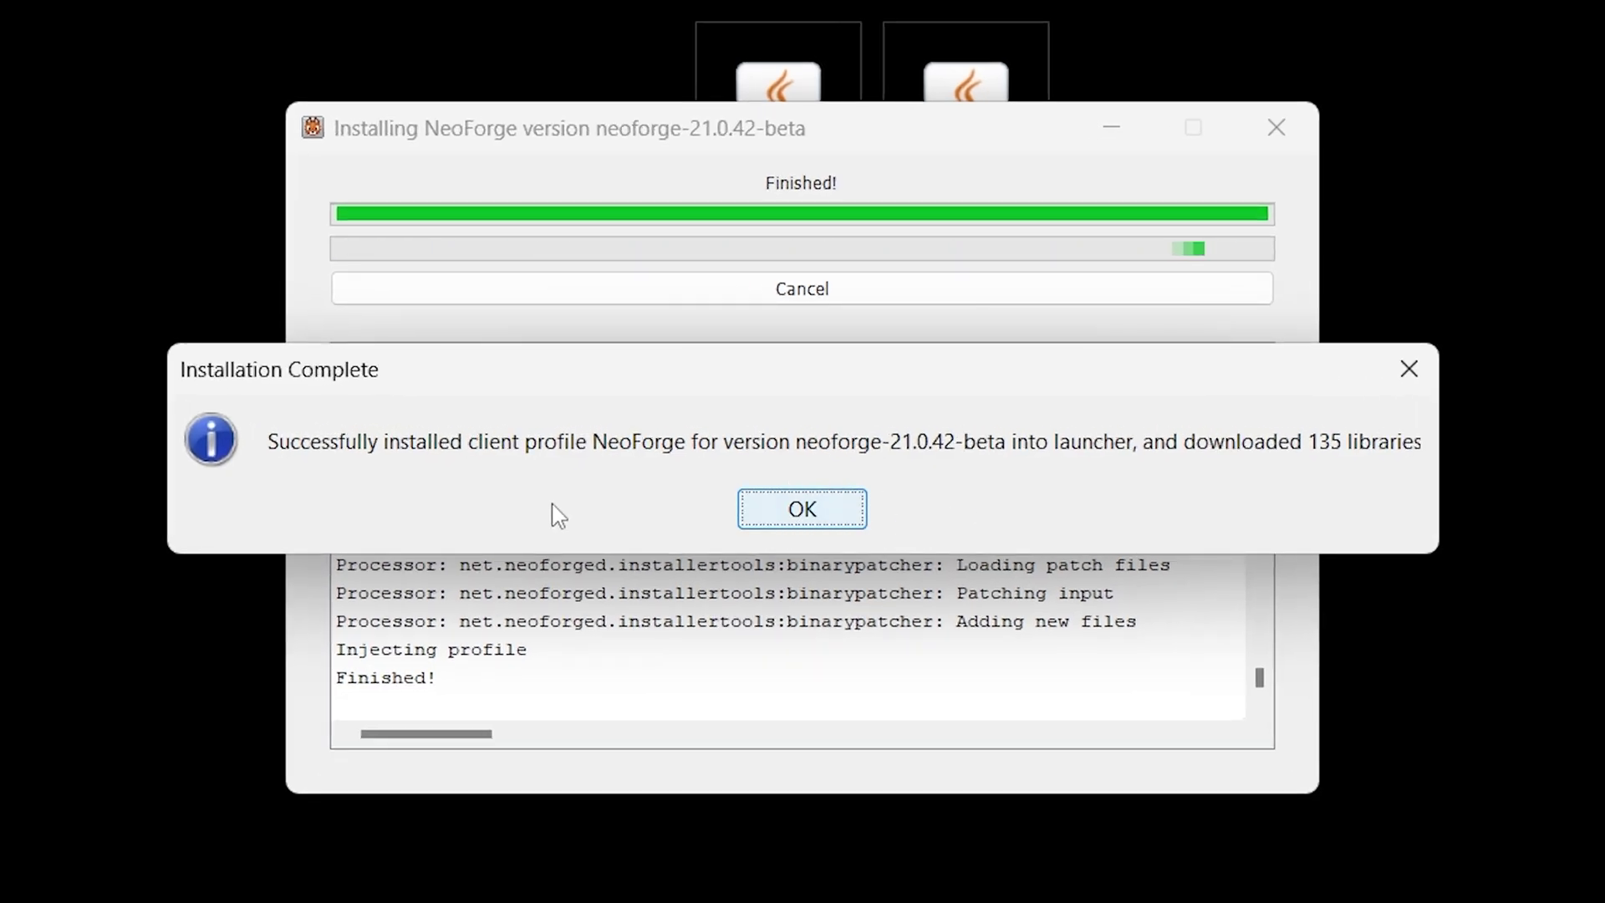
Step: Dismiss the NeoForge installation message and delete the NeoForge installer jar from the desktop
click(817, 513)
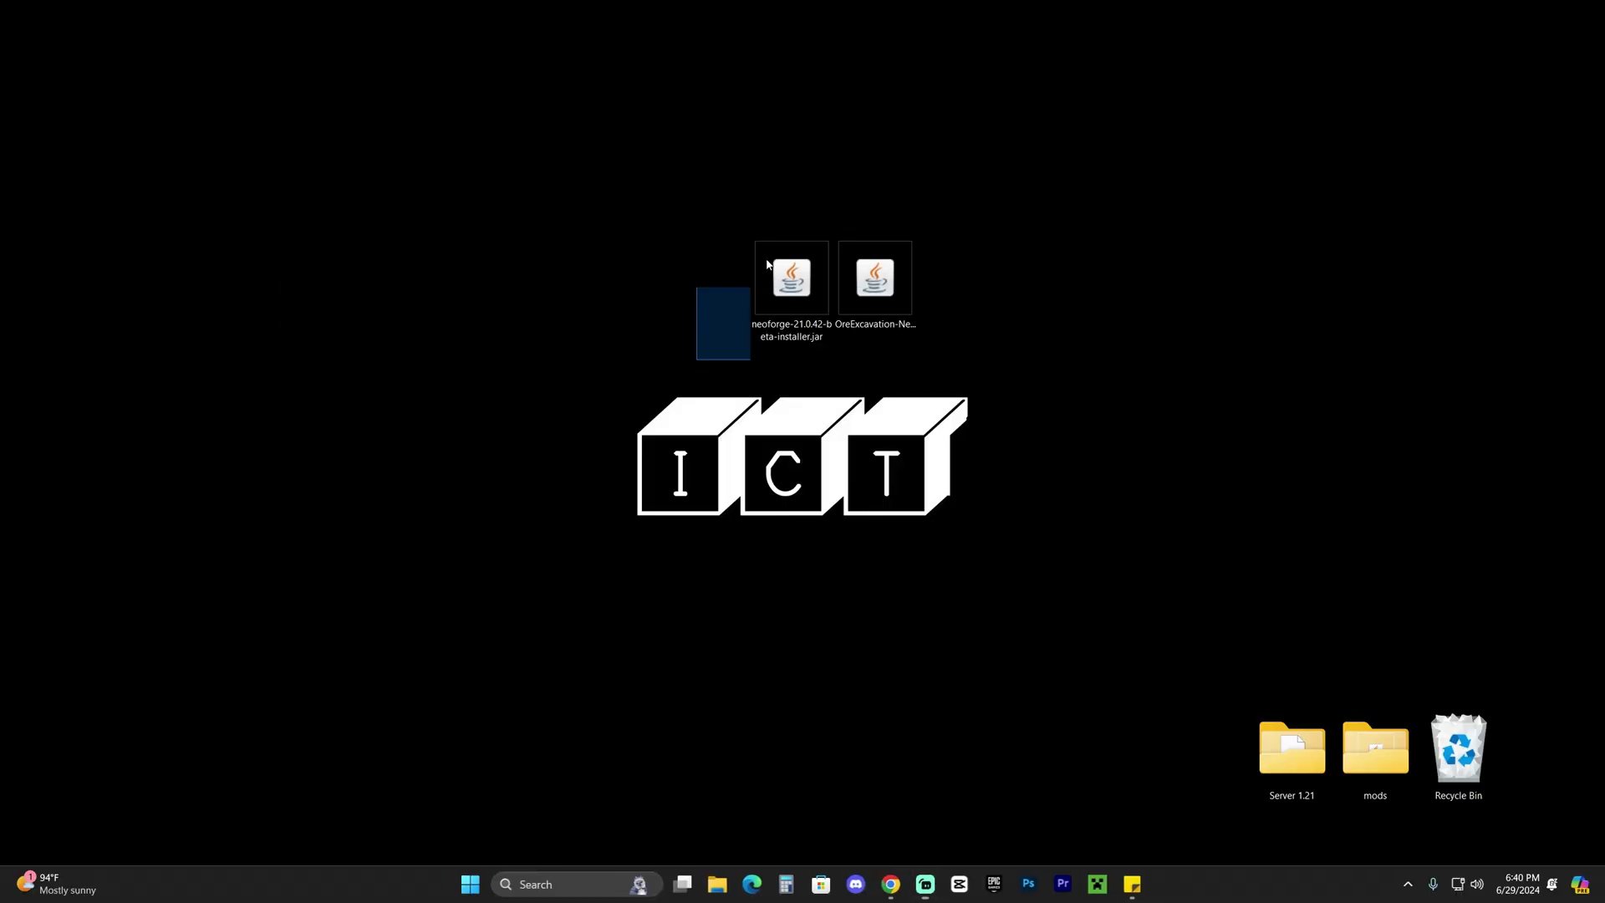
drag(767, 264, 792, 194)
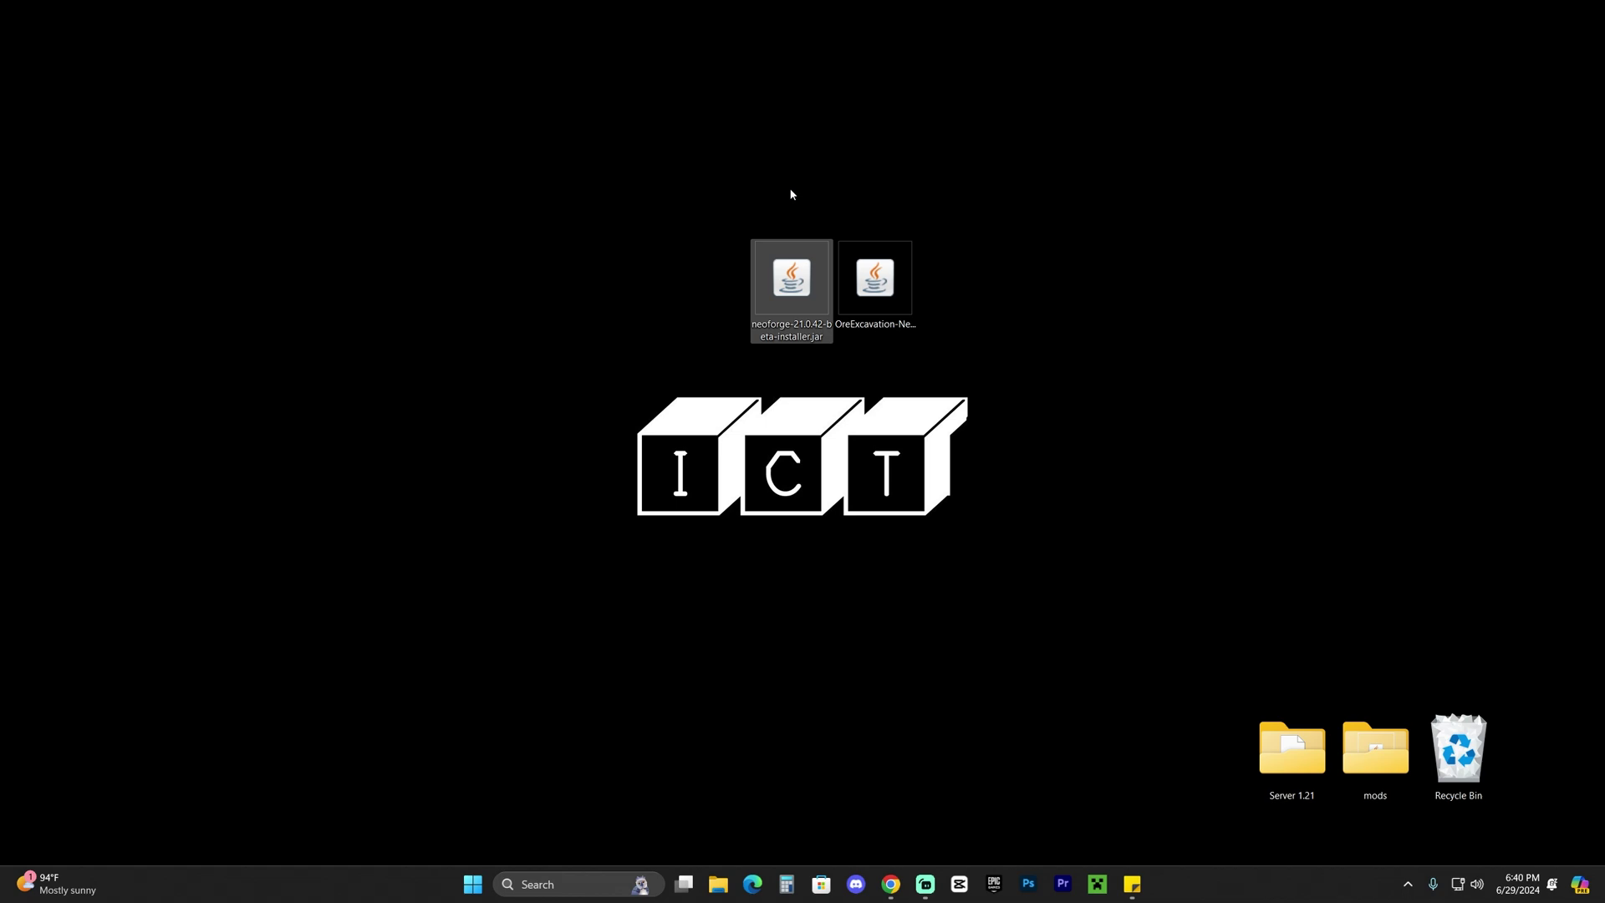
key(Delete)
Step: Move the OreExcavation-NeoForge-1.21-1.16.14.jar file to the upper middle of the desktop
drag(1129, 199, 995, 167)
click(1100, 214)
mouse_move(1154, 271)
mouse_down()
mouse_move(951, 185)
mouse_move(1137, 276)
mouse_up()
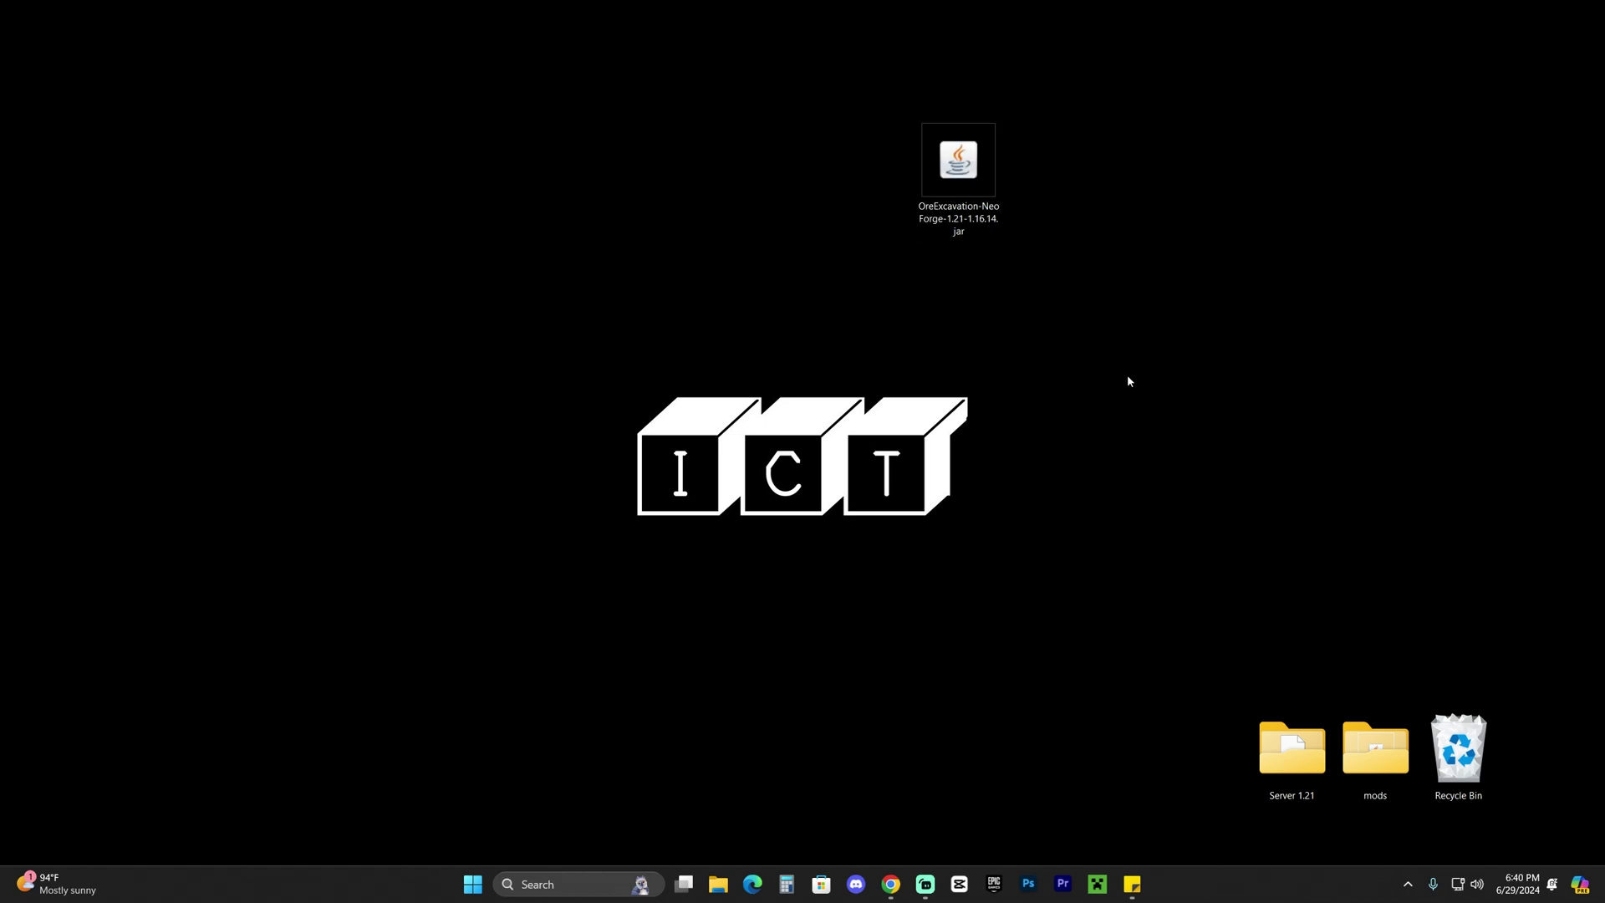
Step: Launch the Minecraft Launcher and show the Java Edition installations list
click(1097, 885)
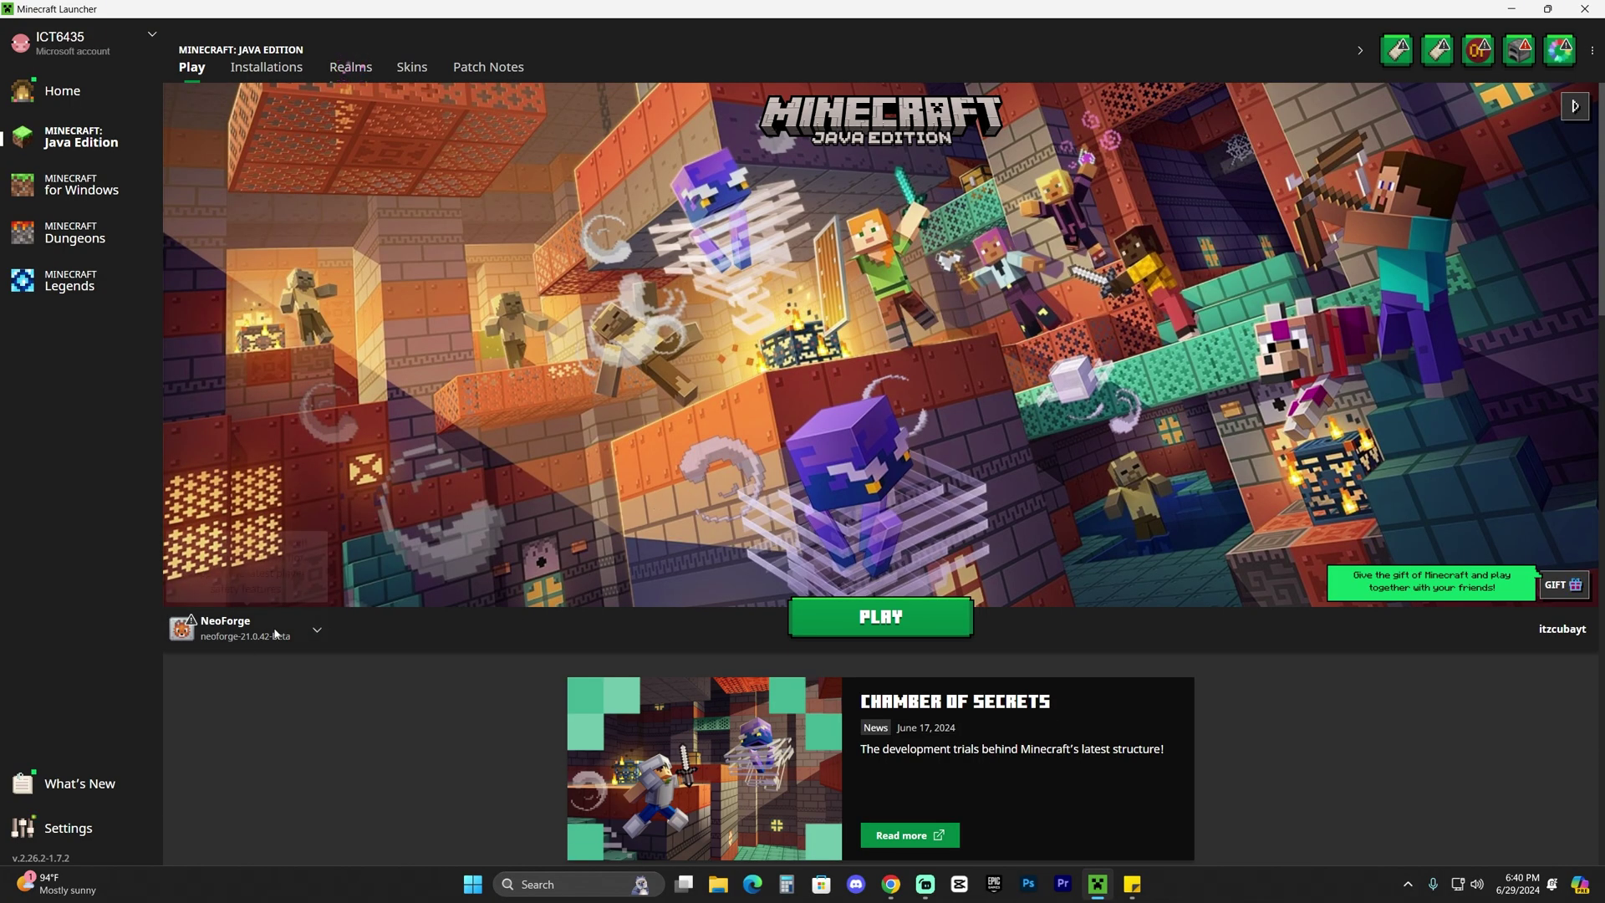
mouse_move(263, 634)
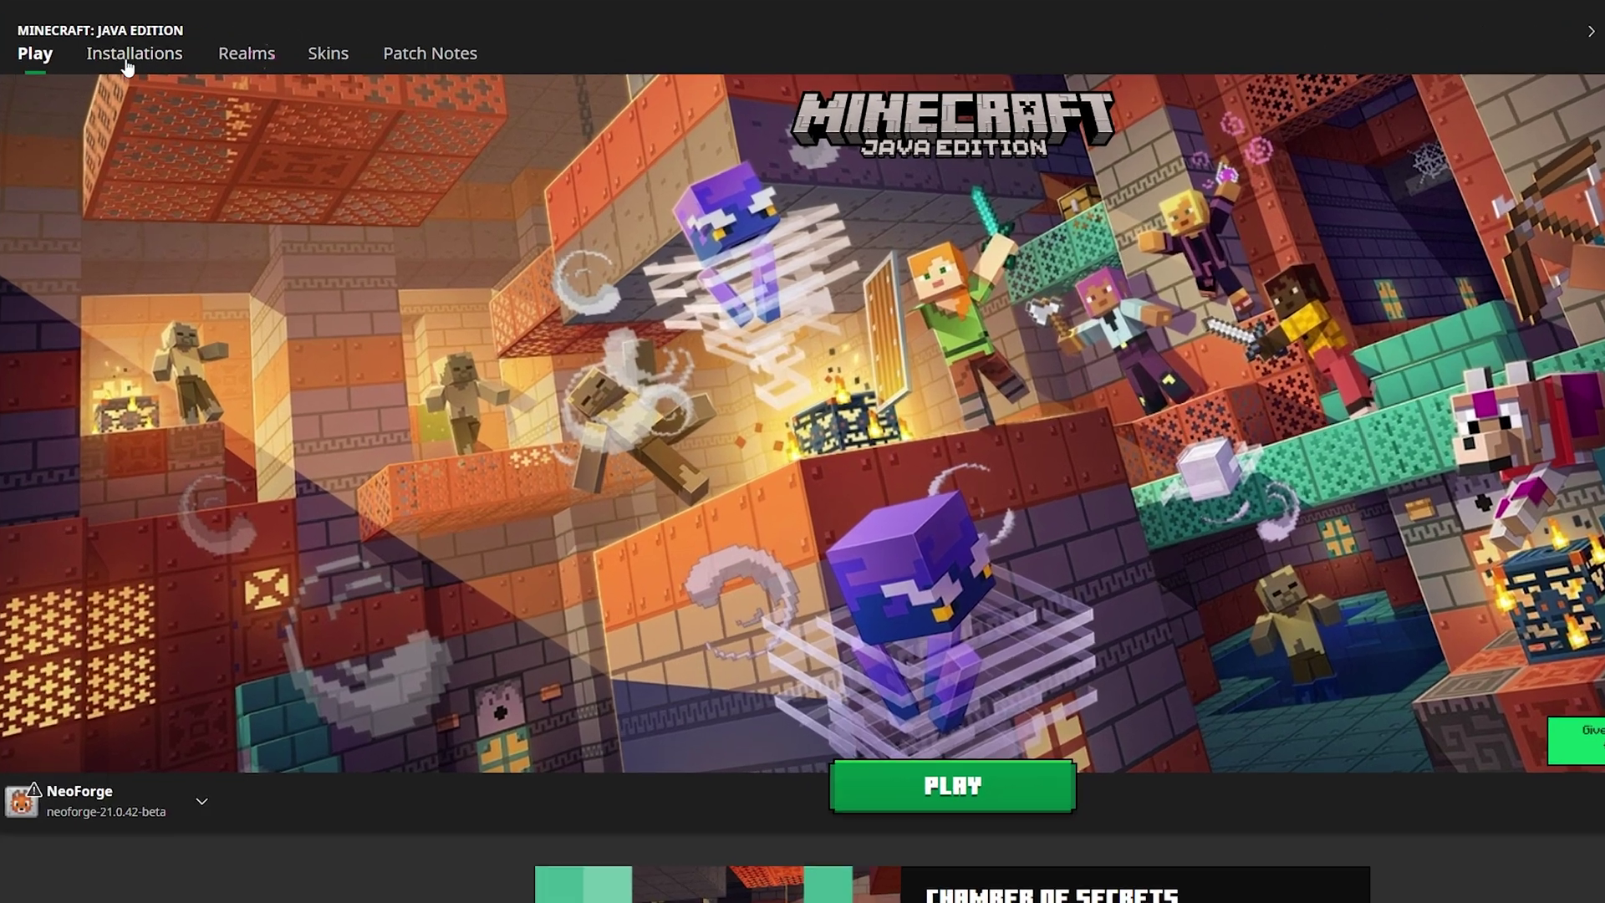
click(111, 55)
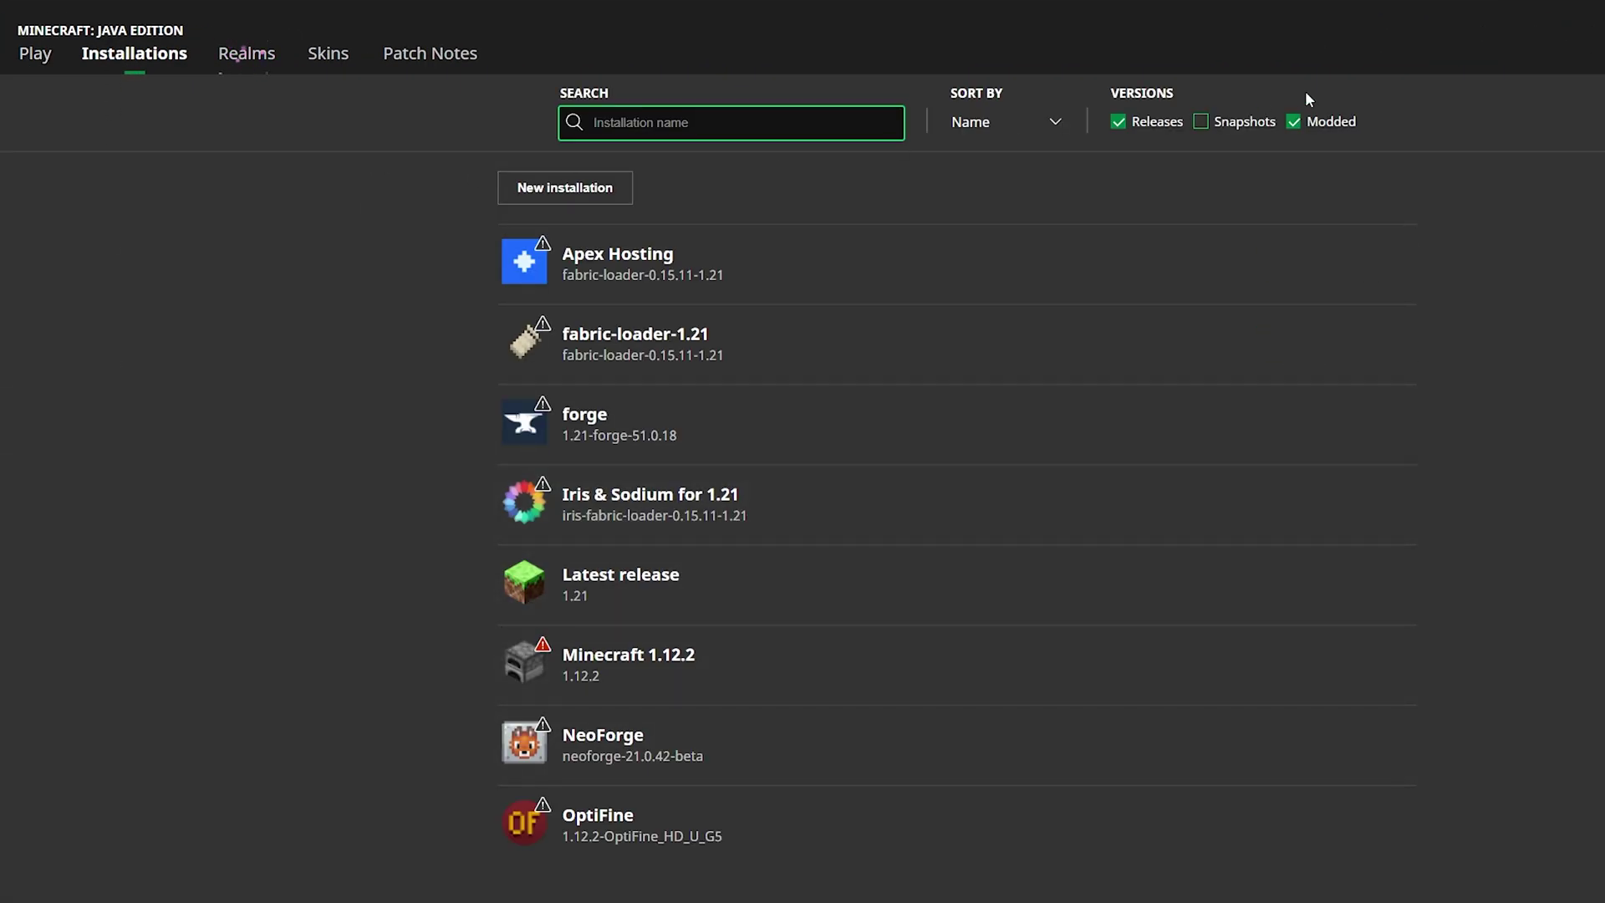
Step: Turn the Modded version filter off and back on twice to compare the listed installations
click(1300, 122)
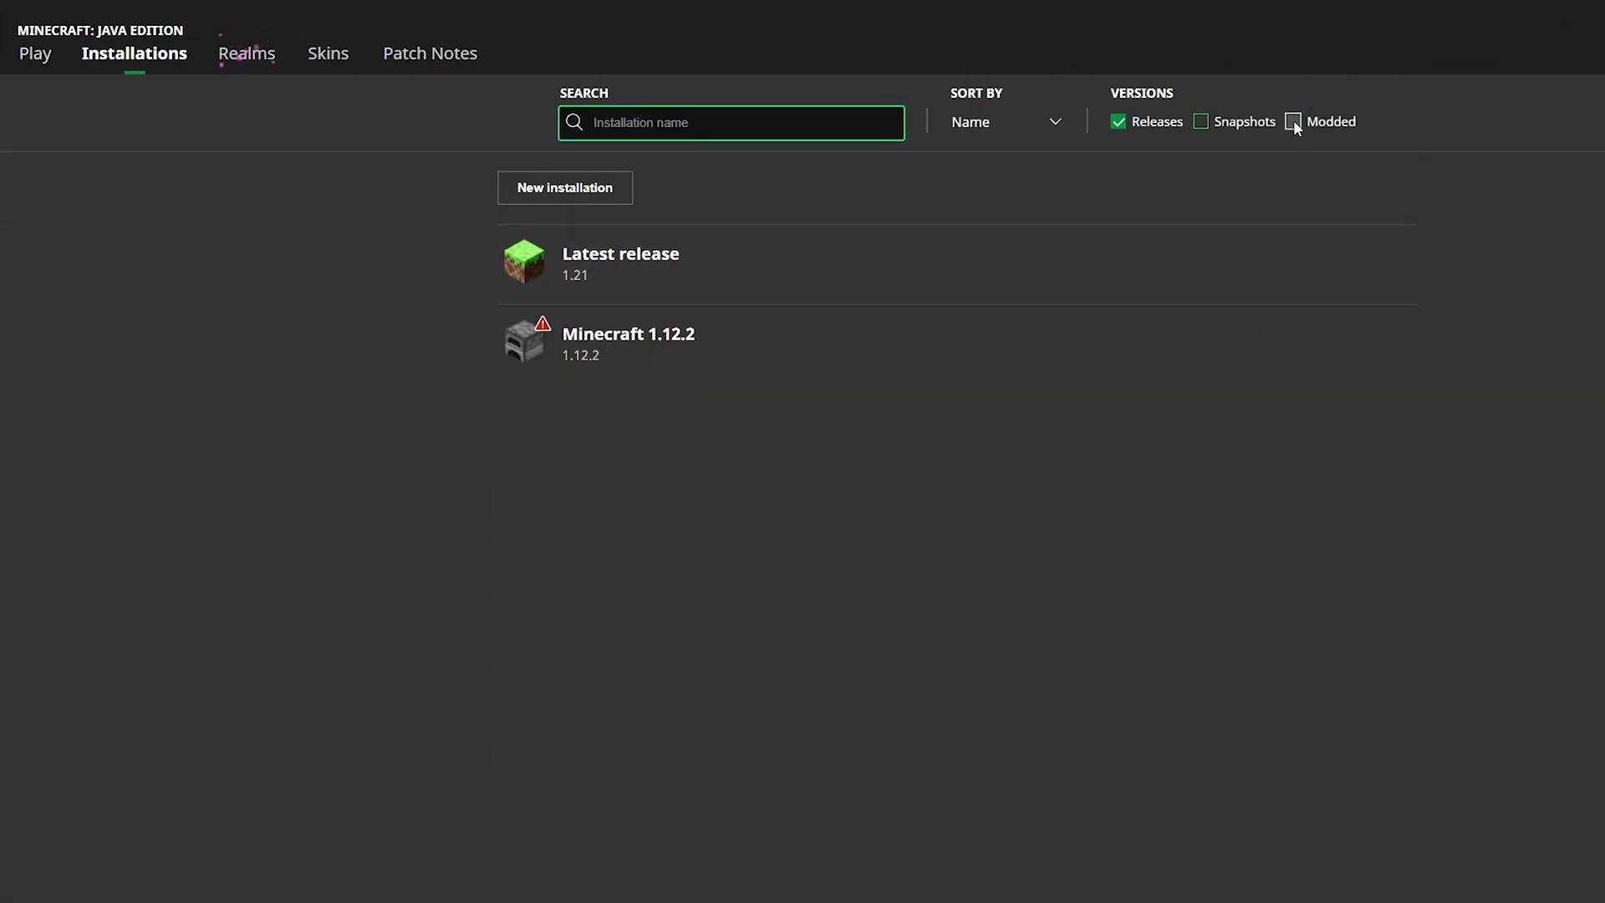
click(1293, 123)
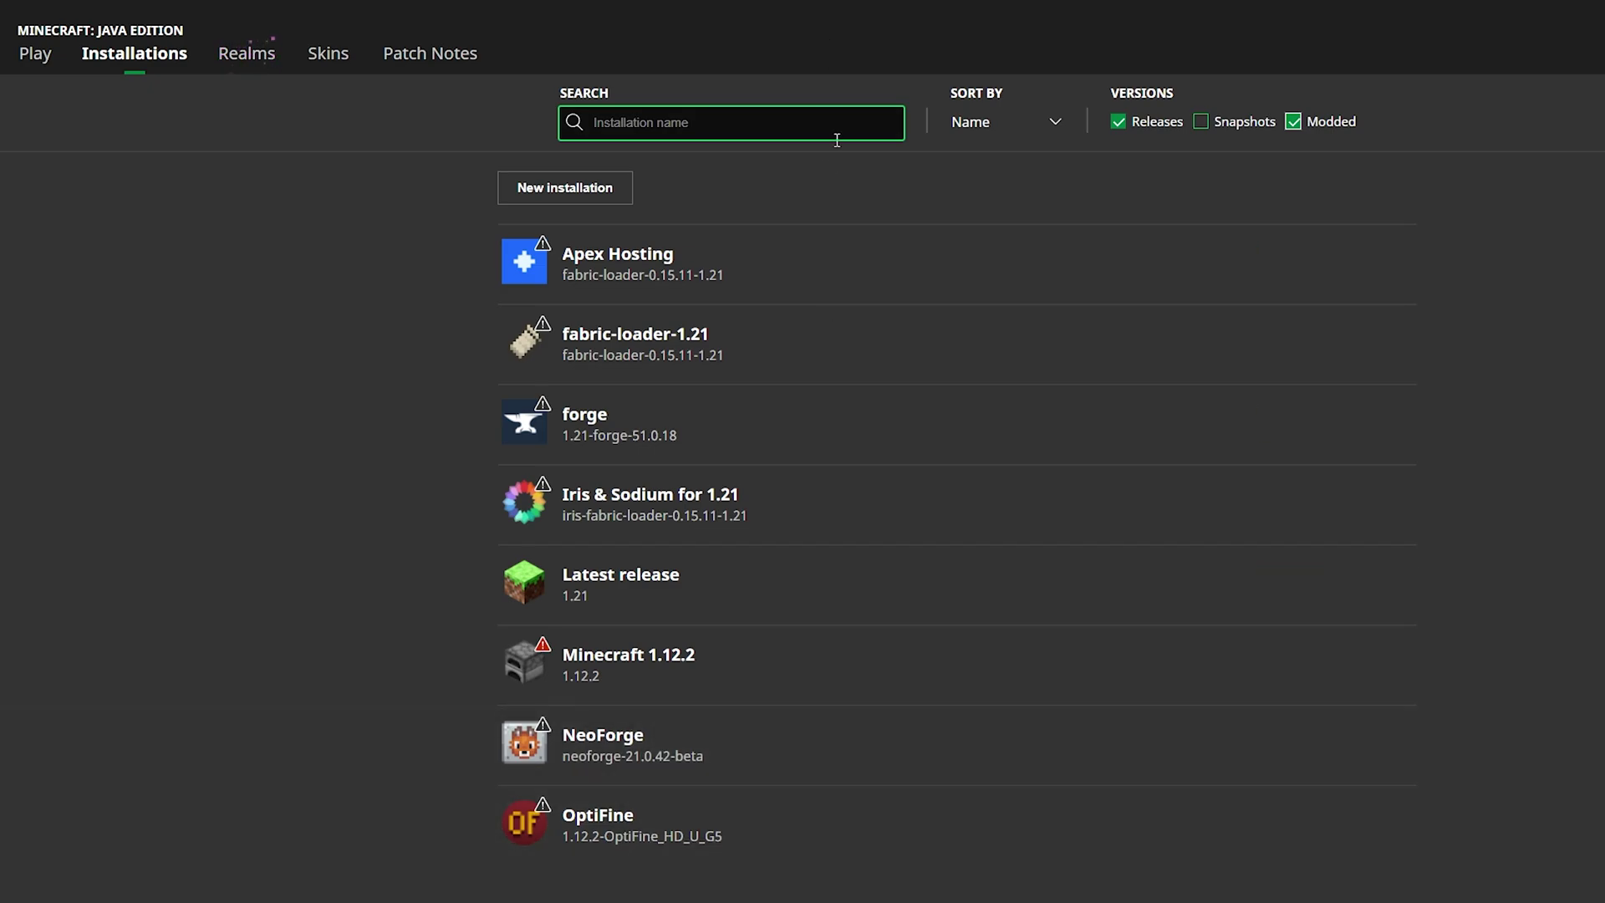
click(1295, 122)
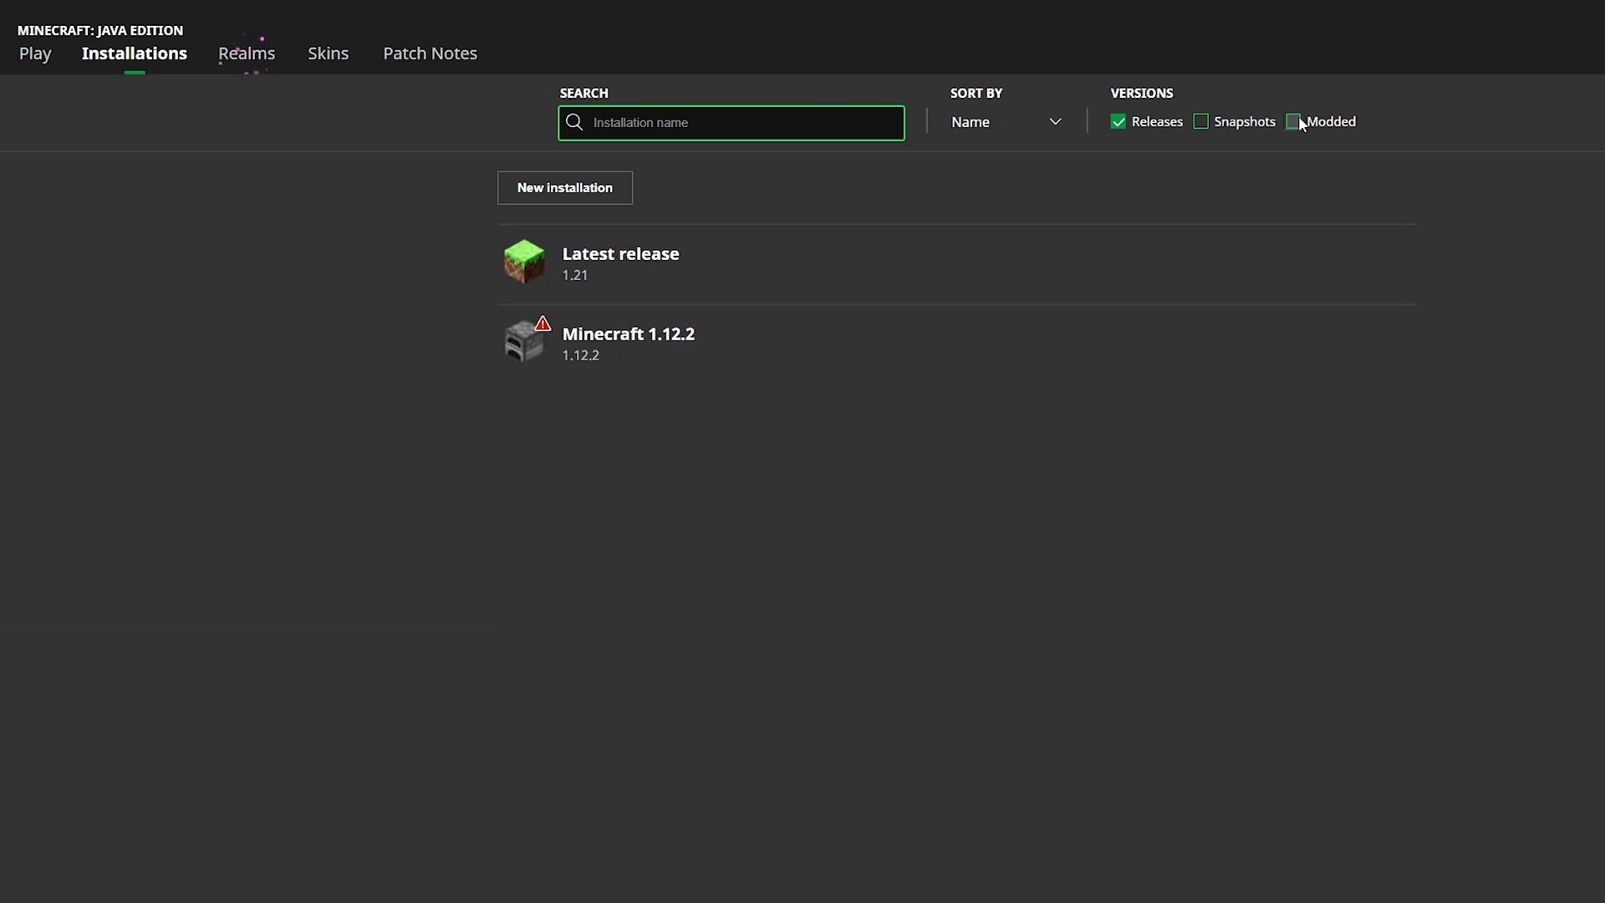
click(1296, 122)
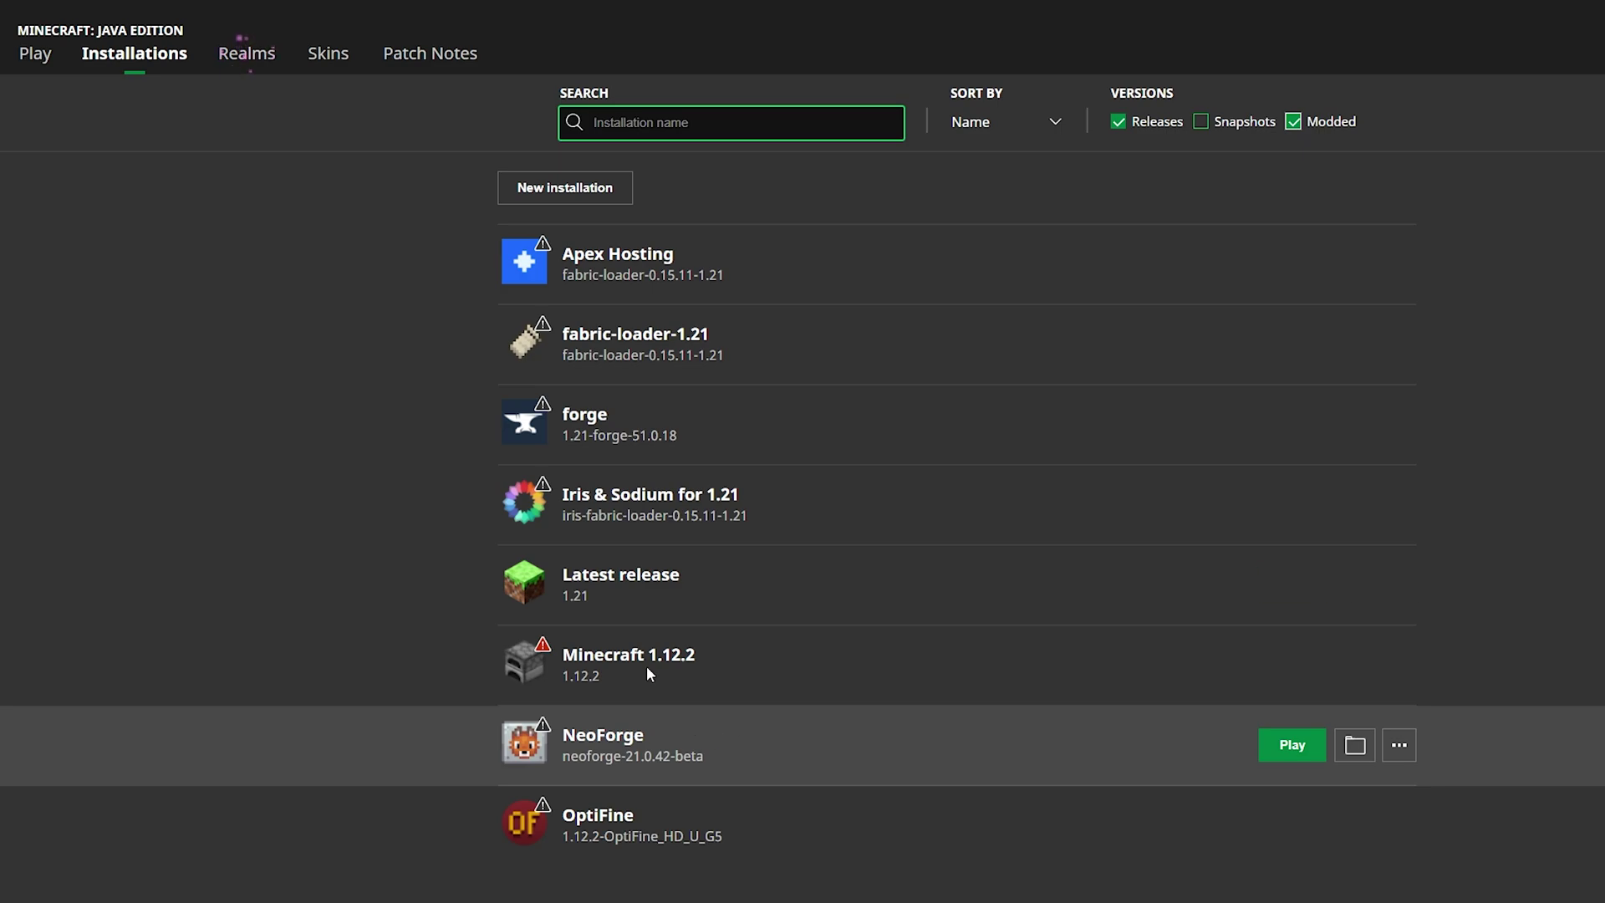
Step: Try to create a new installation named Apex Hosting that uses version release neoforge-21.0.42-beta
click(587, 191)
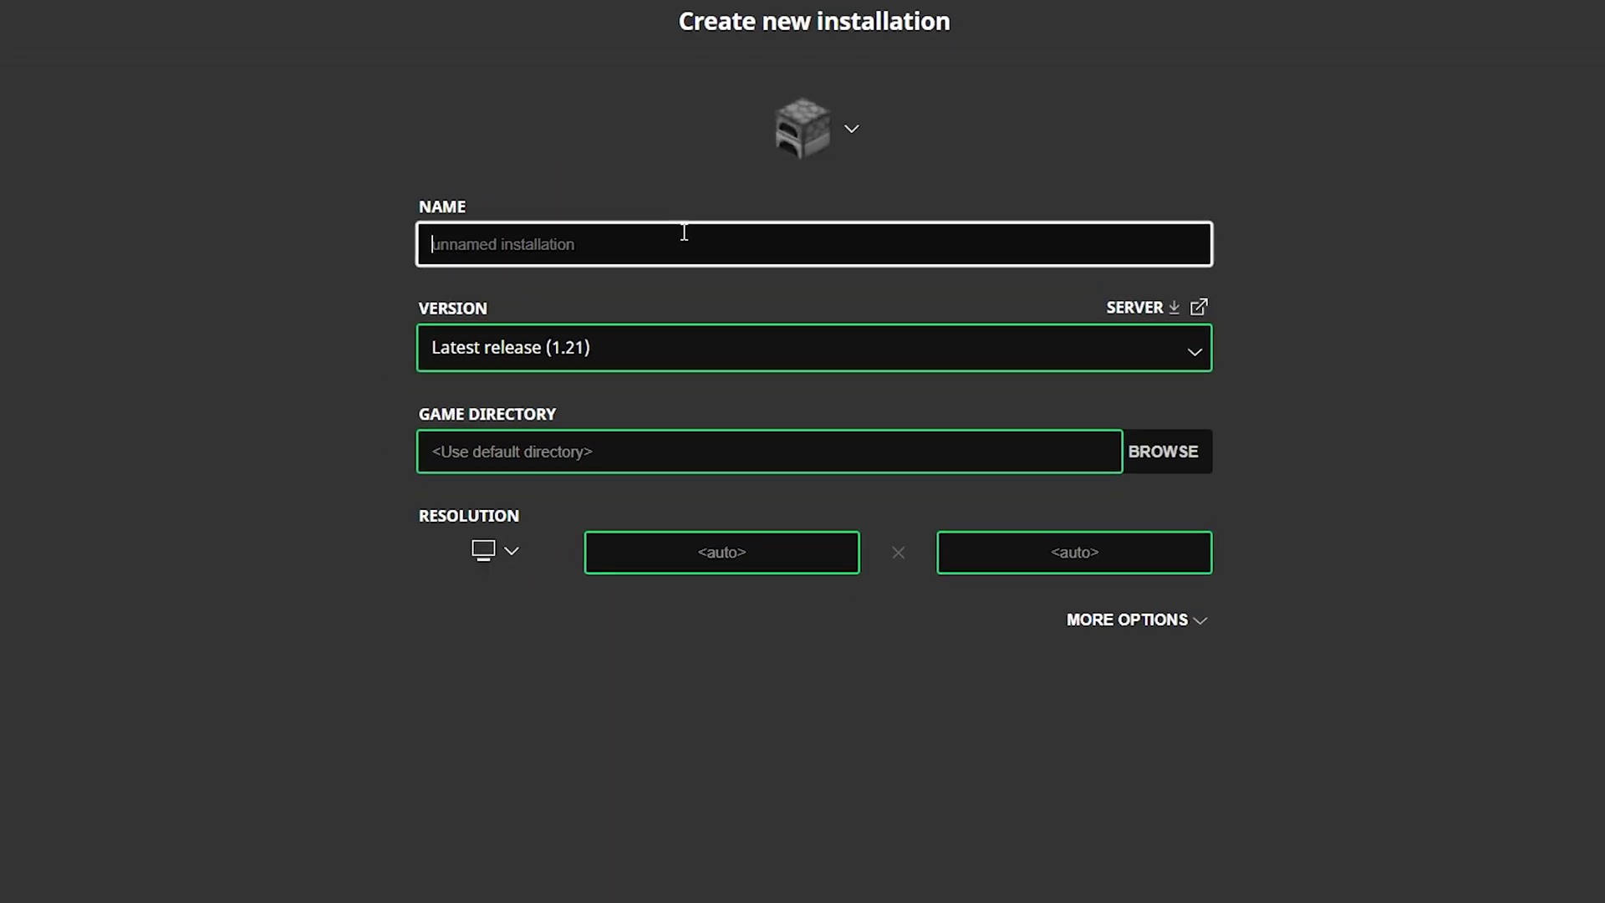
text(Apex H)
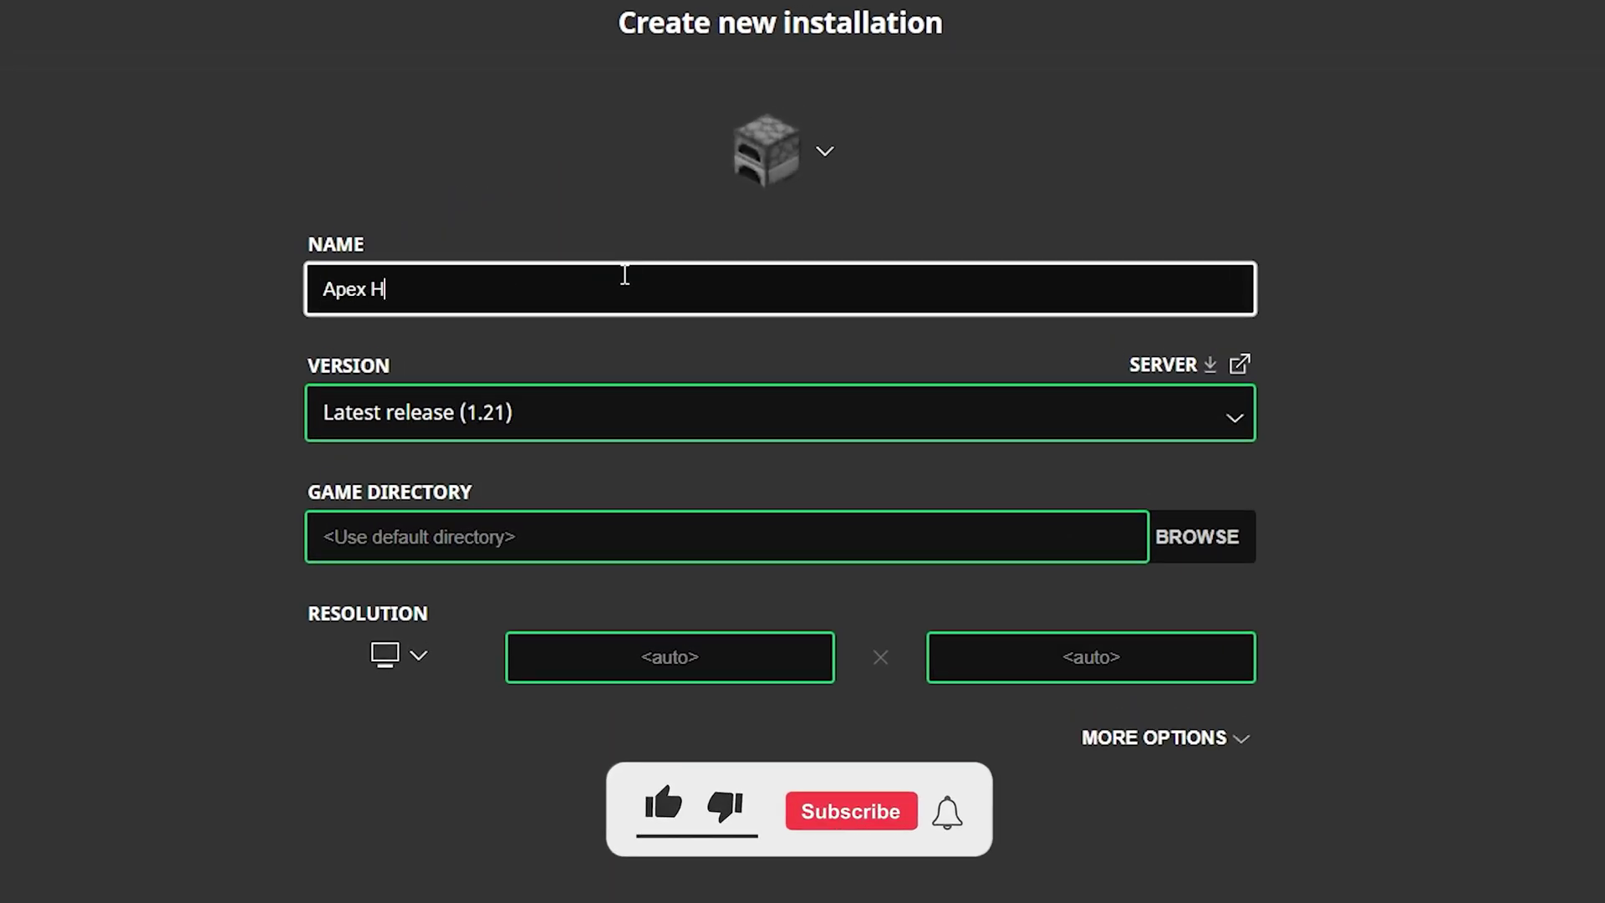
text(osting)
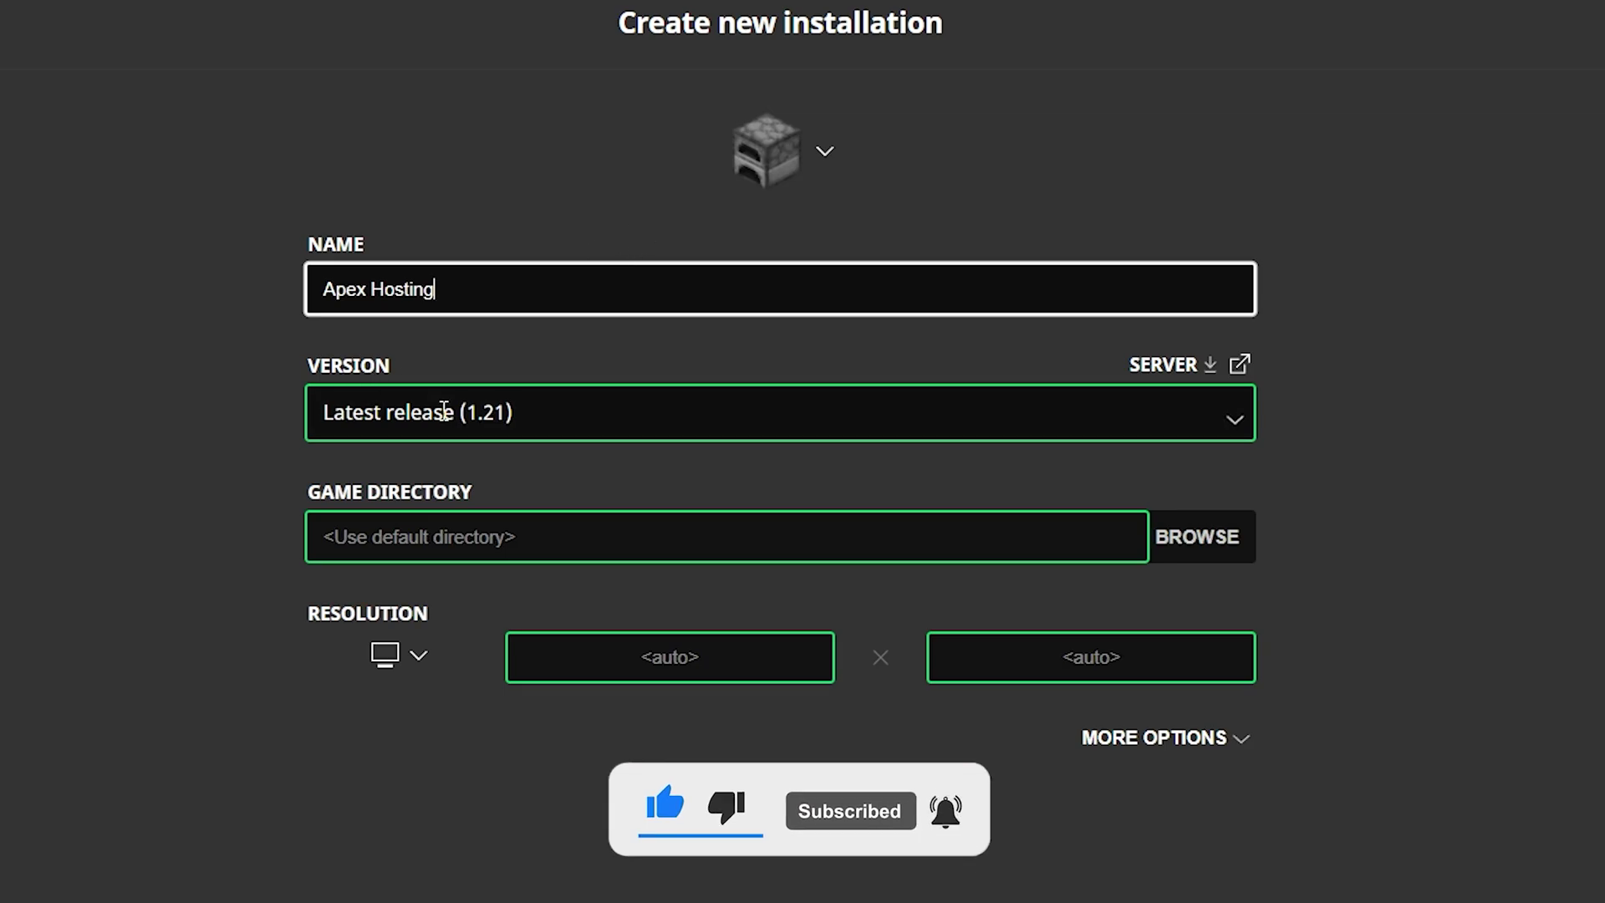
click(516, 416)
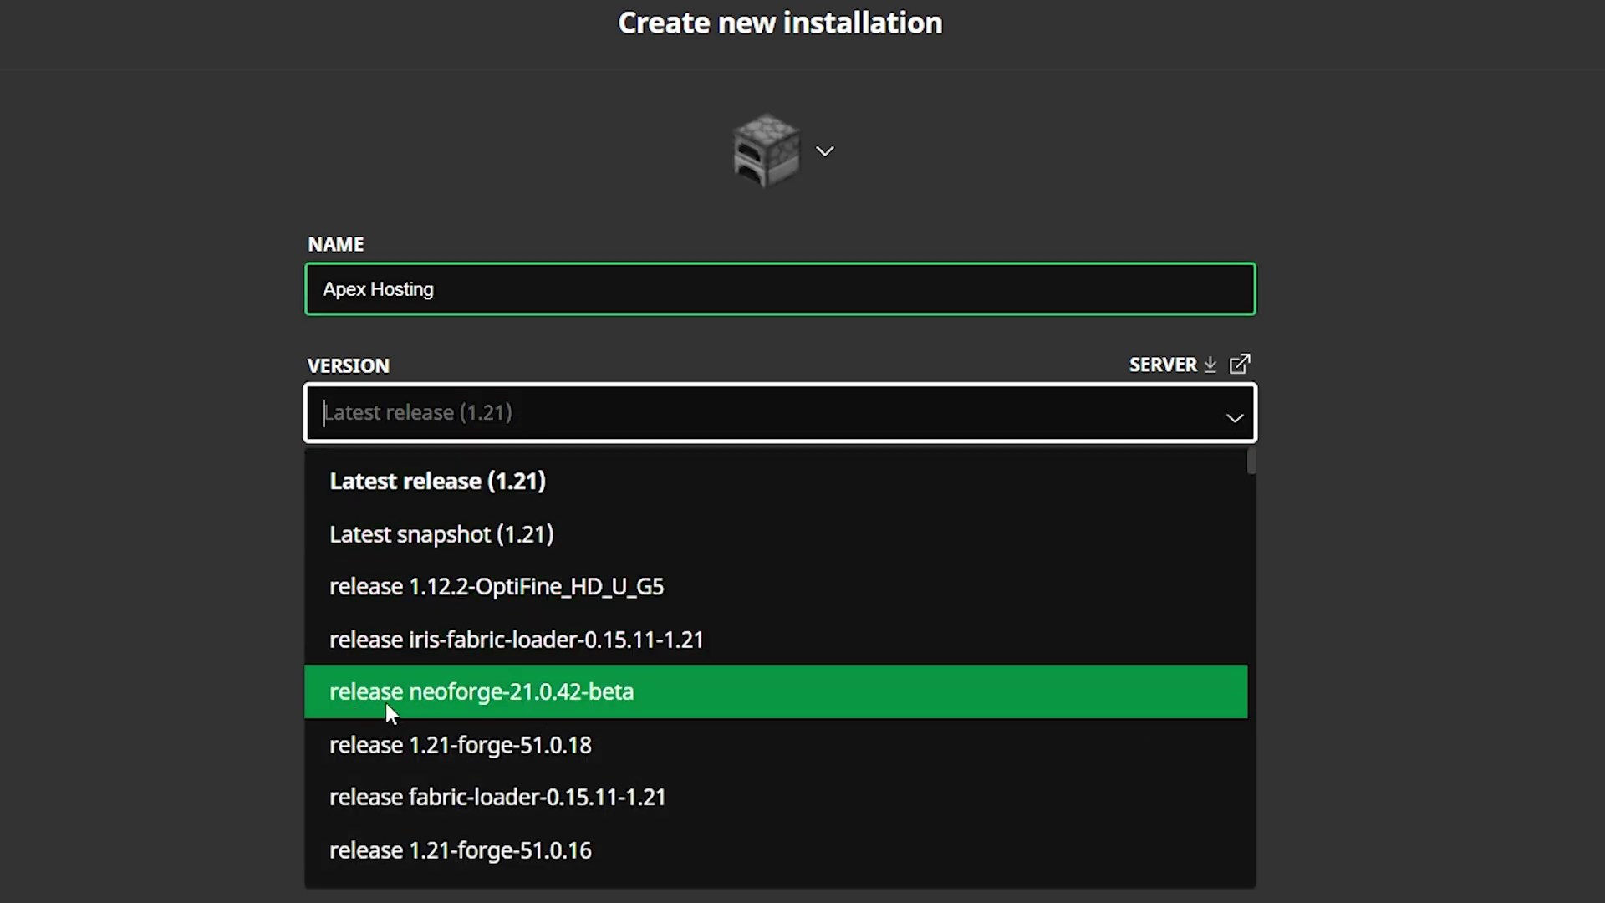
click(573, 703)
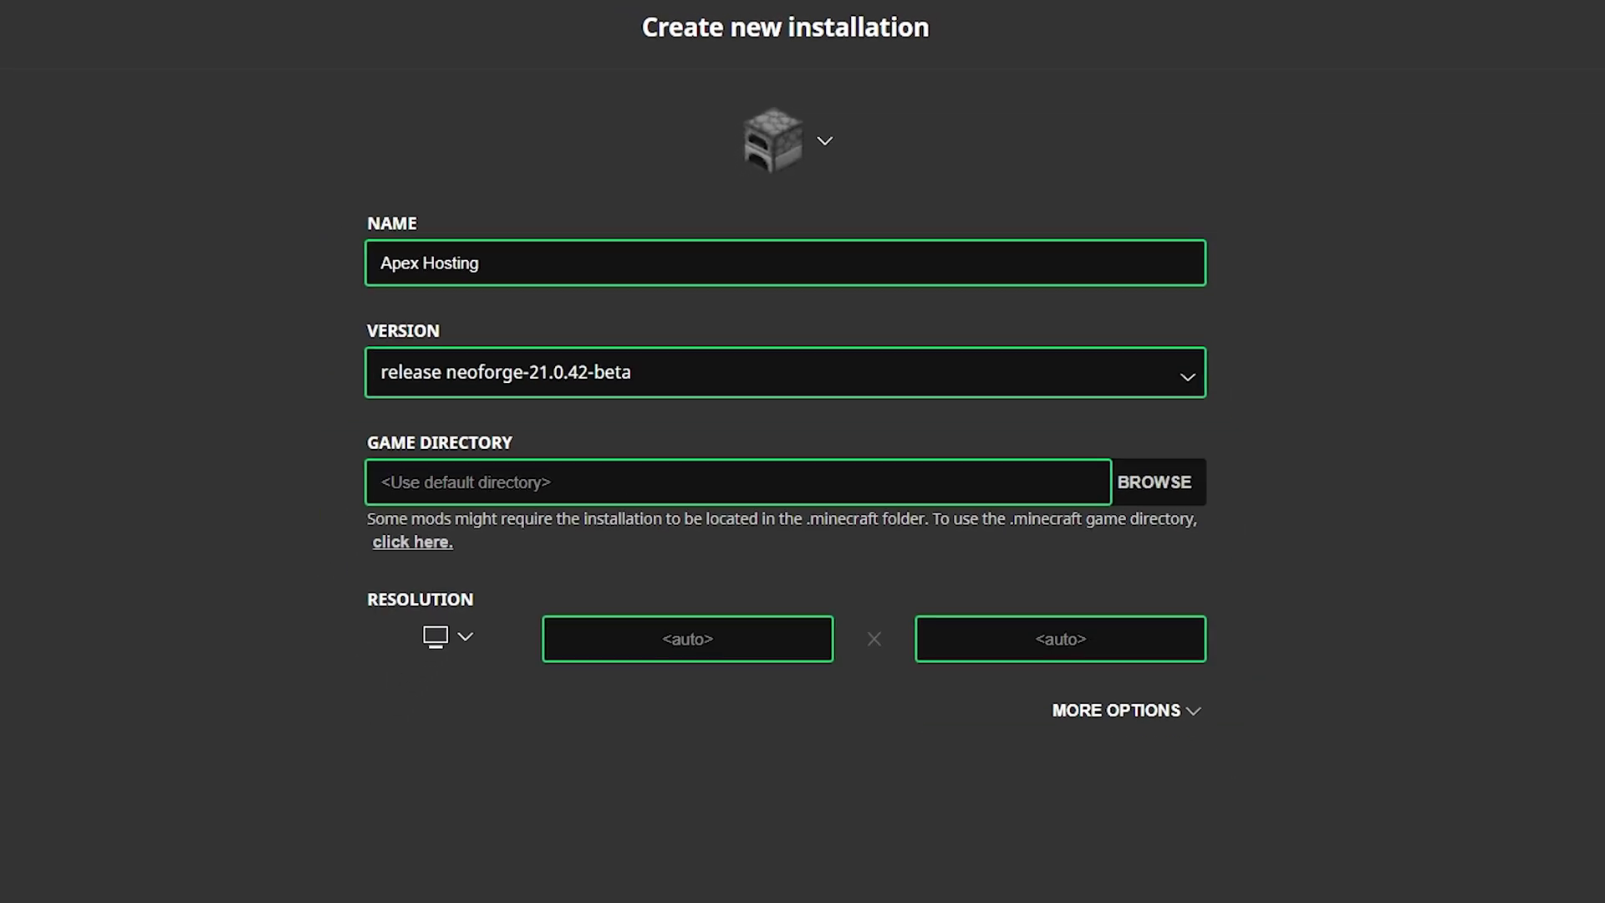
click(1493, 840)
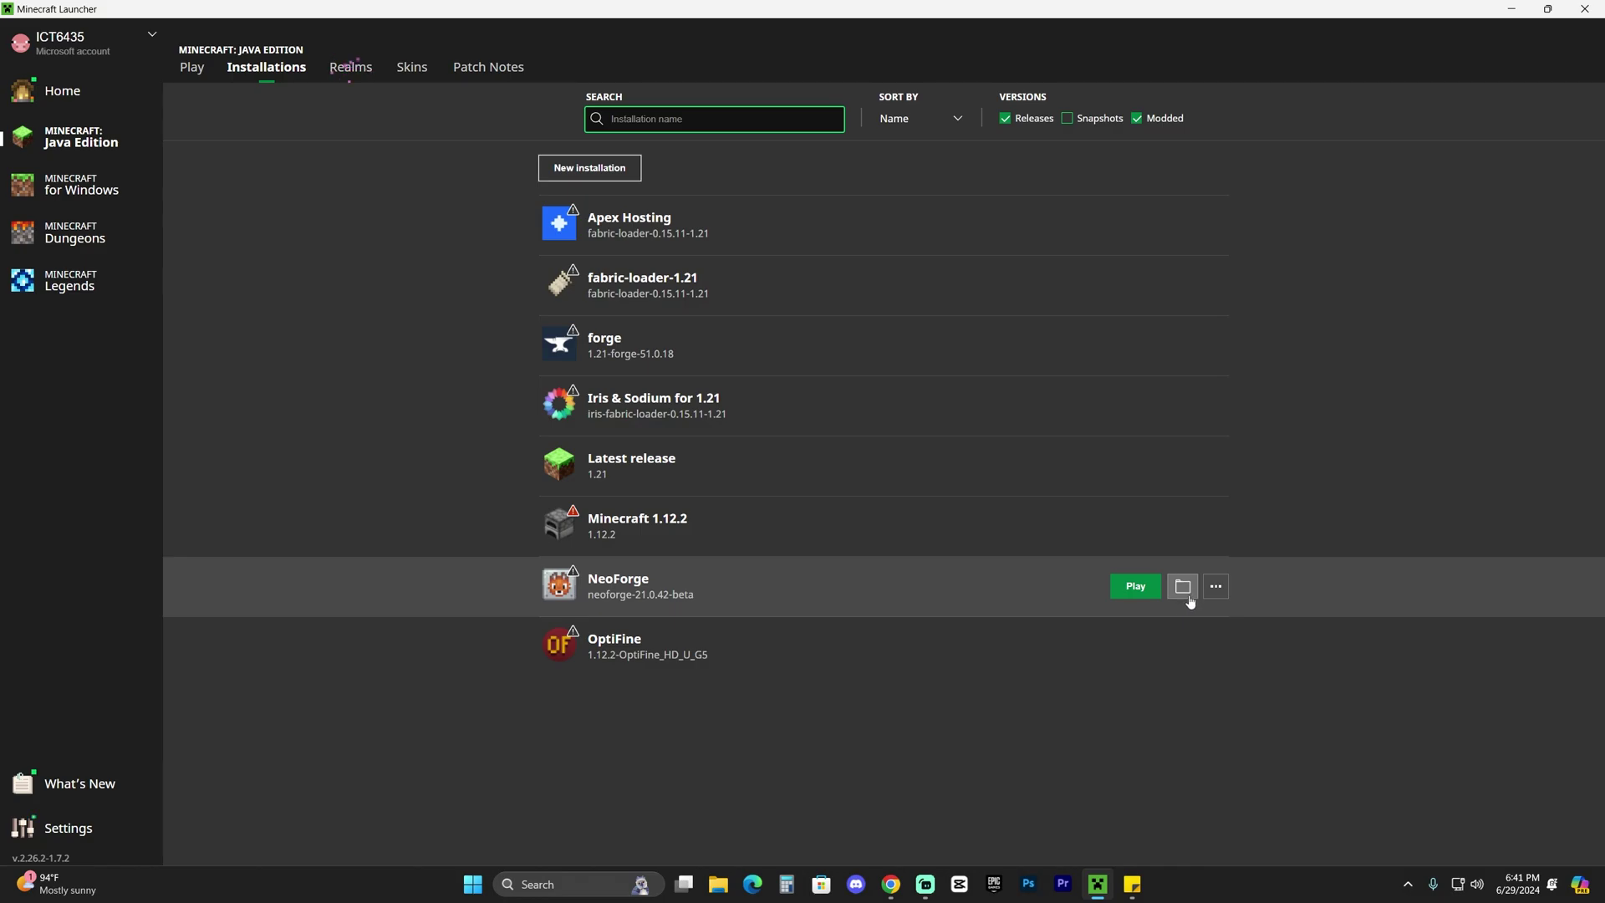
Step: Open the NeoForge installation's .minecraft folder in an enlarged window and go into its mods folder
click(1183, 587)
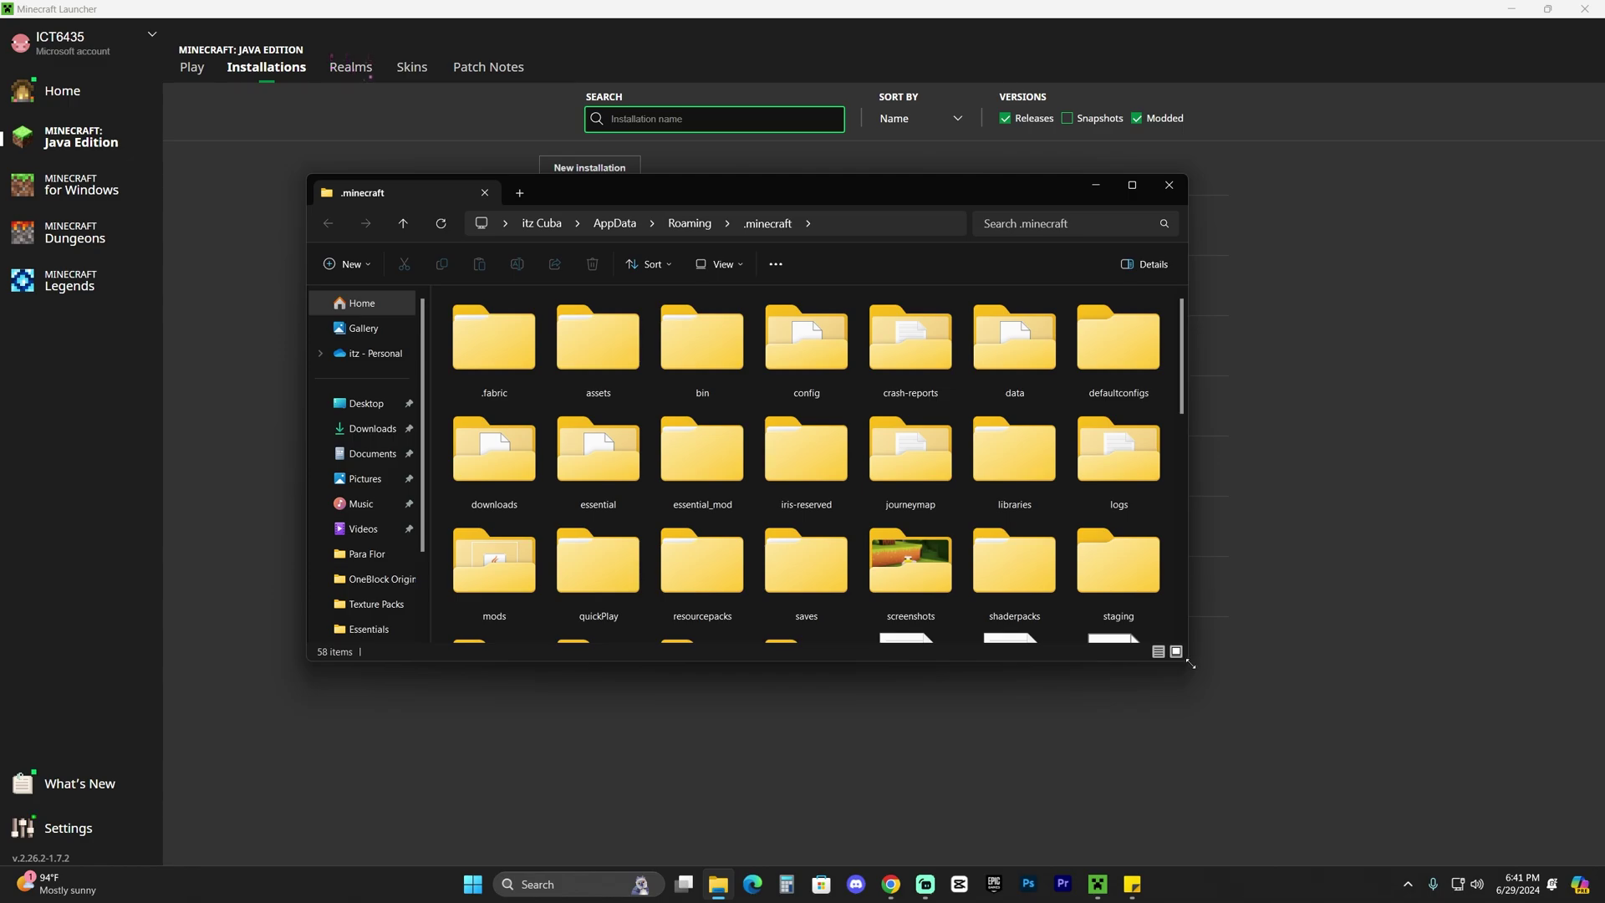
drag(1191, 663, 1364, 773)
click(1179, 460)
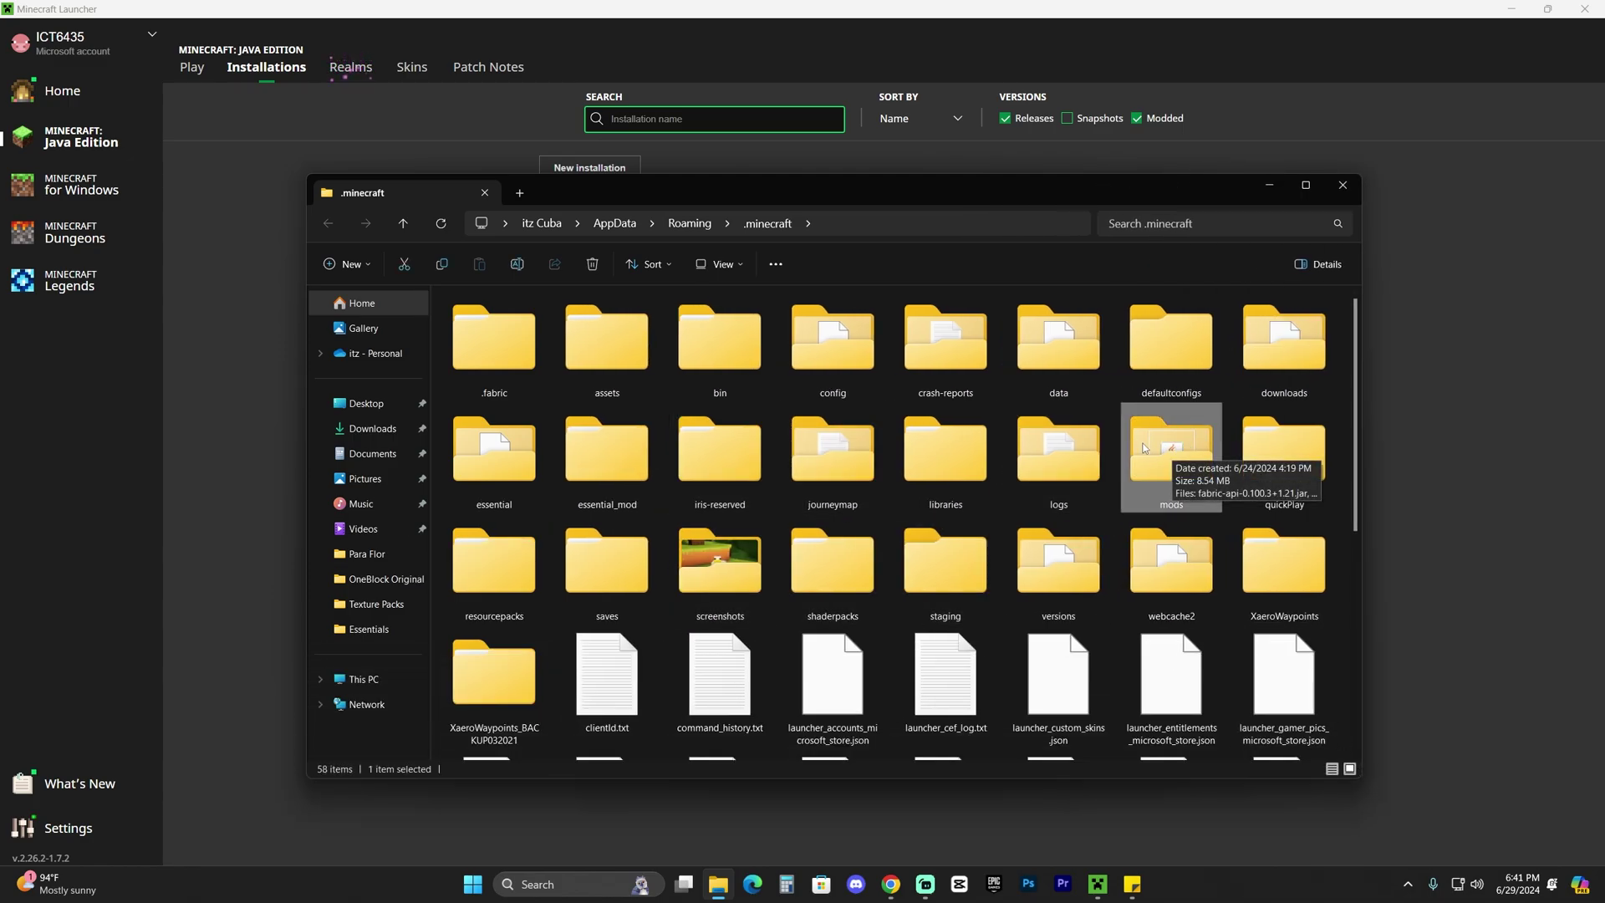
drag(1119, 416, 1152, 446)
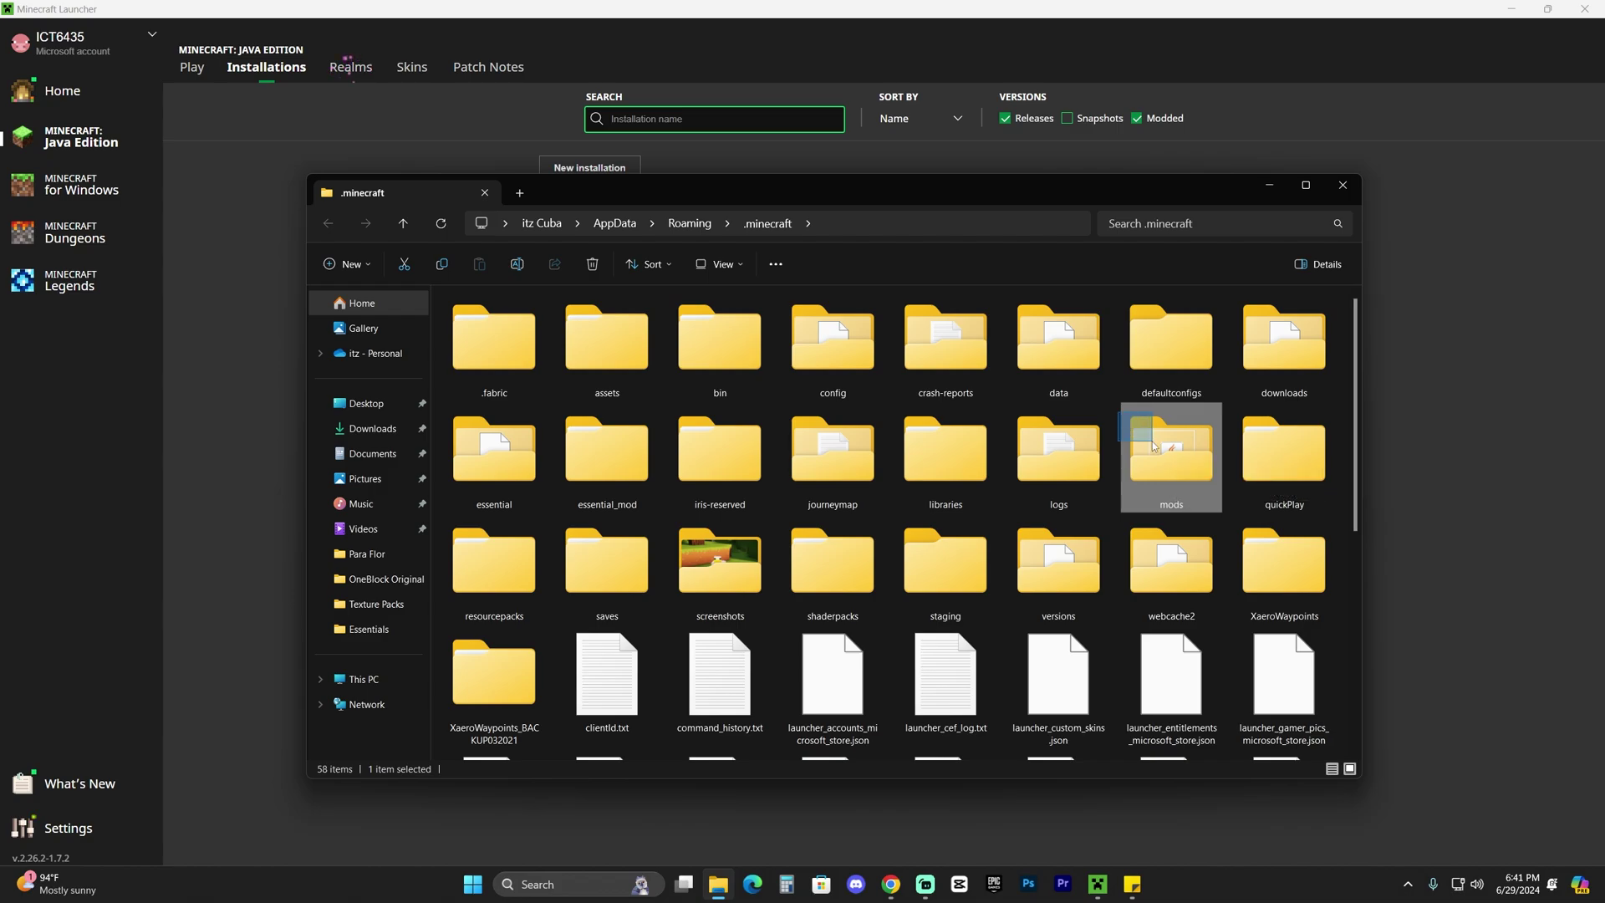
click(1118, 408)
click(348, 265)
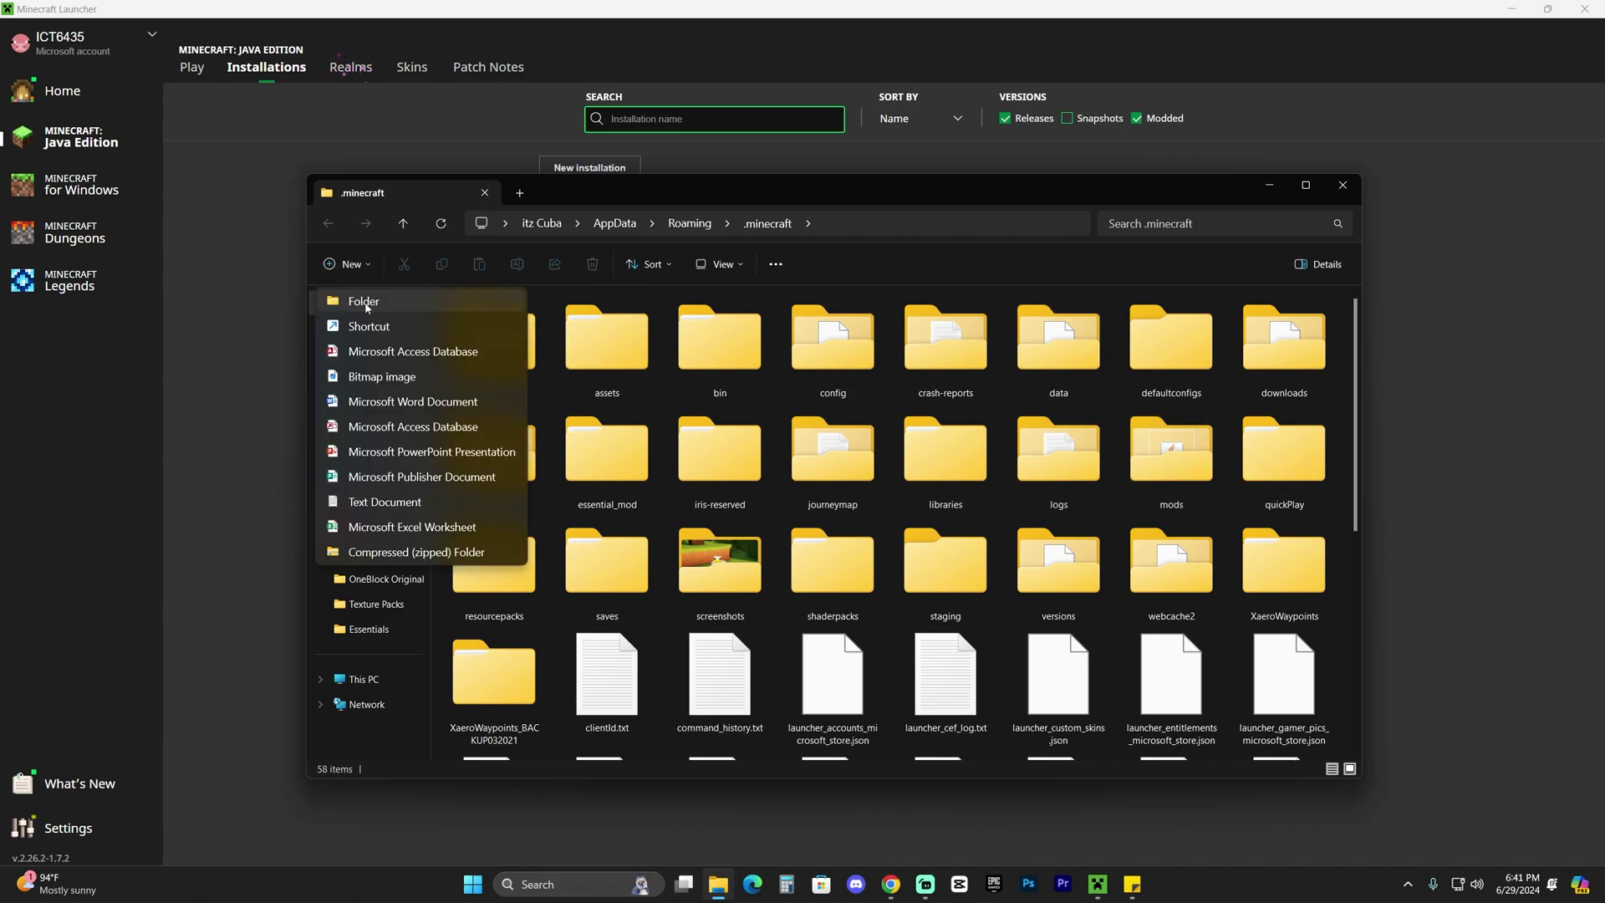
click(1135, 473)
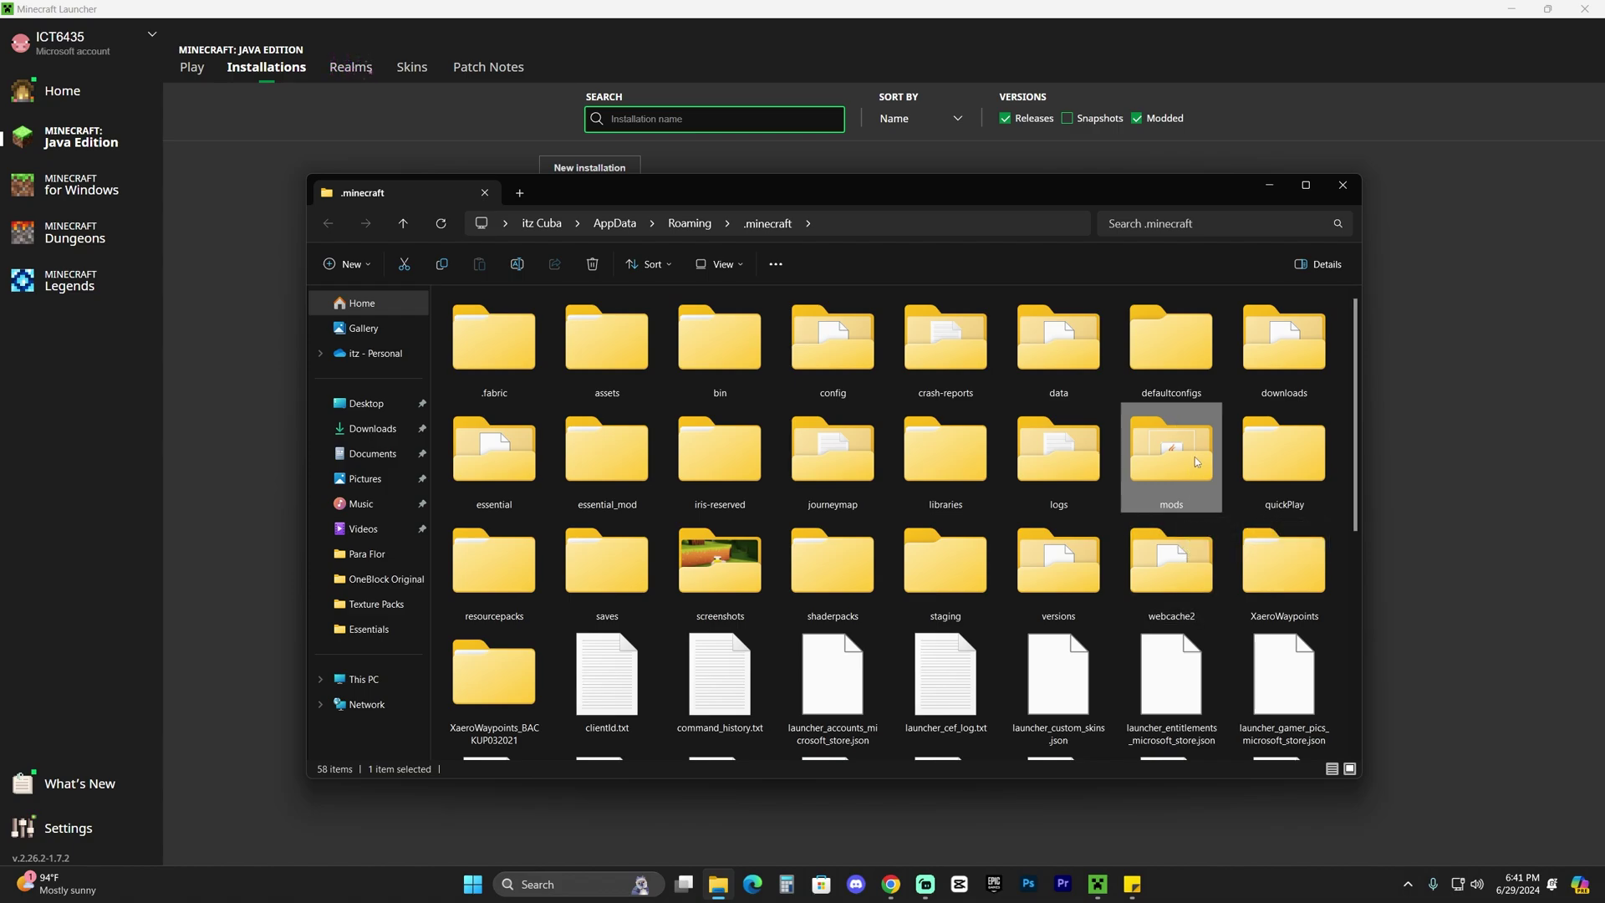
double_click(1173, 445)
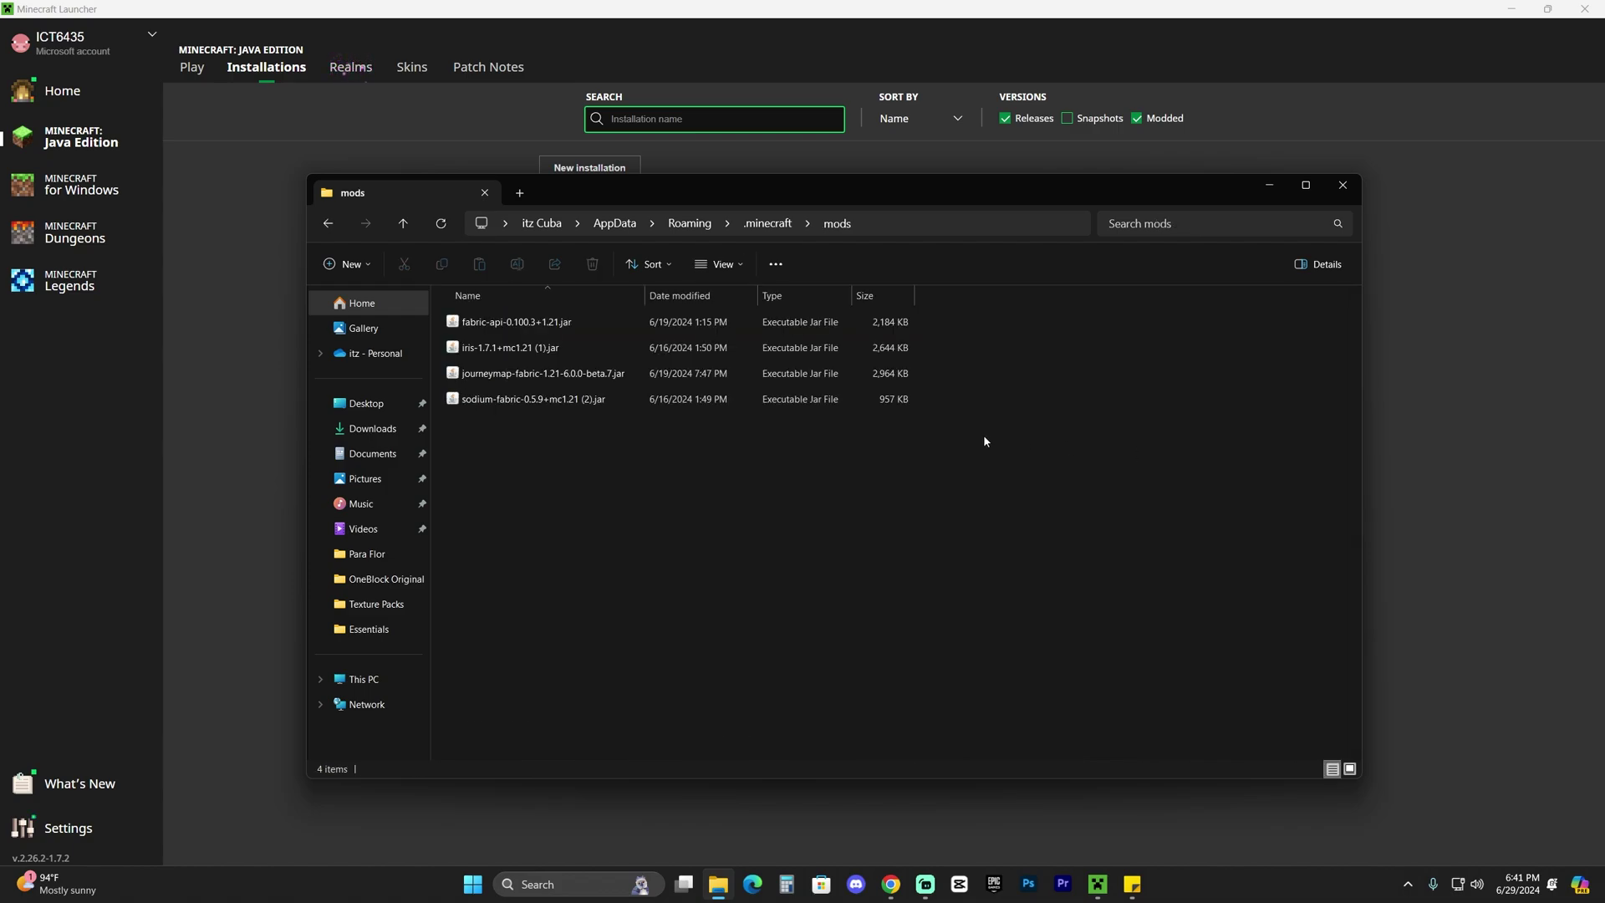
Step: Delete all the Fabric, Iris, JourneyMap and Sodium jar files from the mods folder
drag(1193, 502, 974, 341)
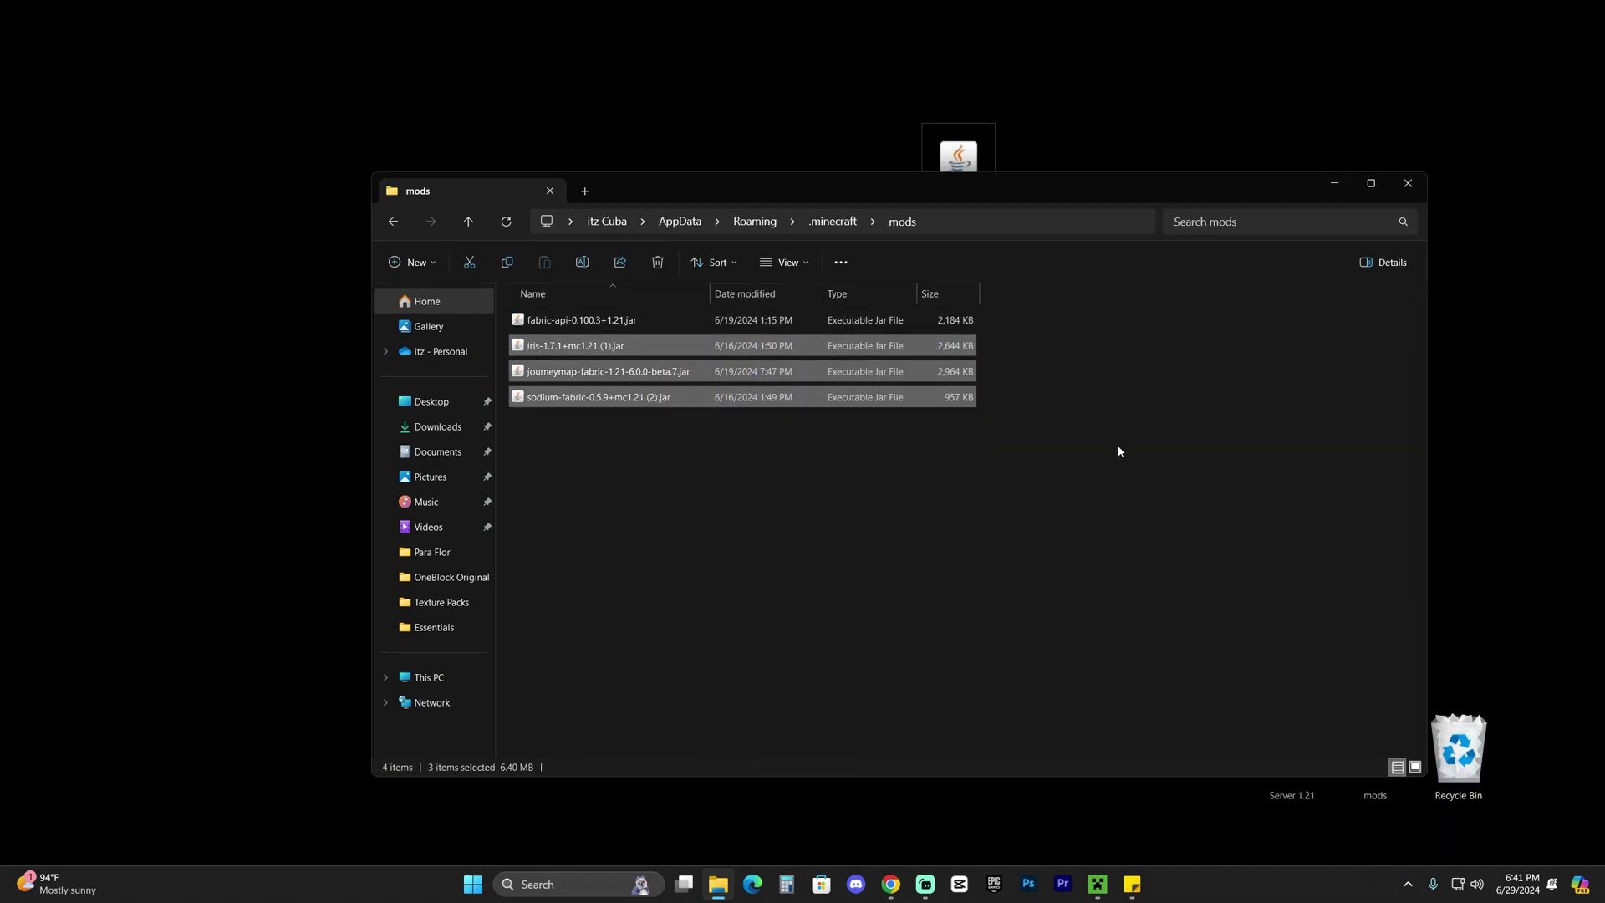
drag(906, 502, 865, 409)
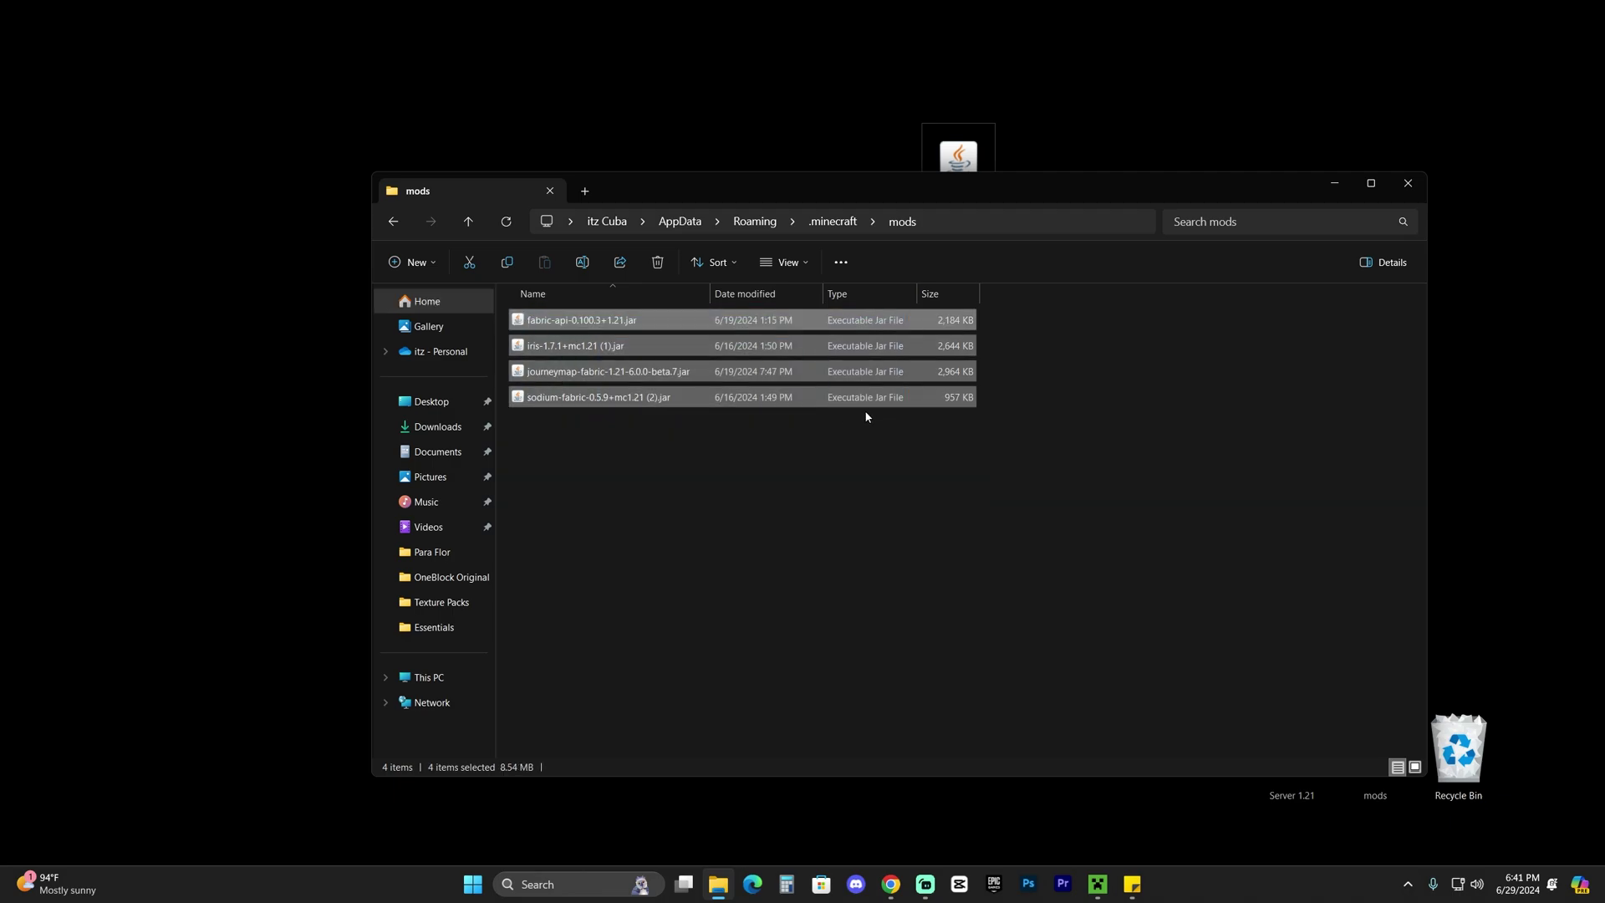
key(Delete)
Step: Put the OreExcavation-NeoForge-1.21-1.16.14.jar file from the desktop into the emptied mods folder
drag(1042, 185, 1014, 231)
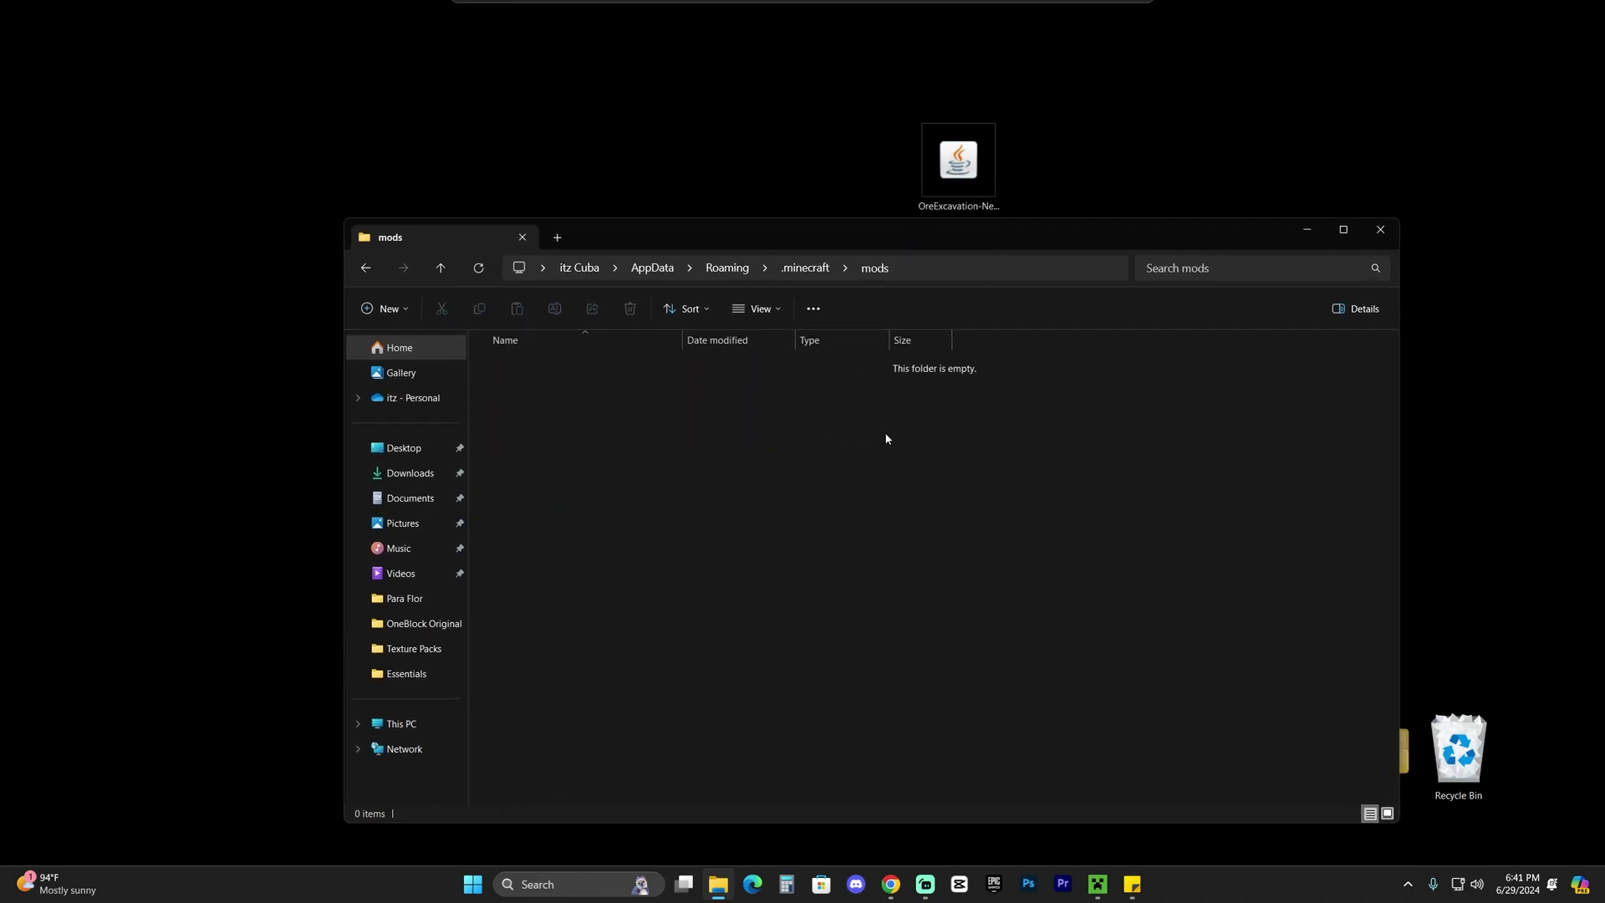
drag(496, 364, 1068, 495)
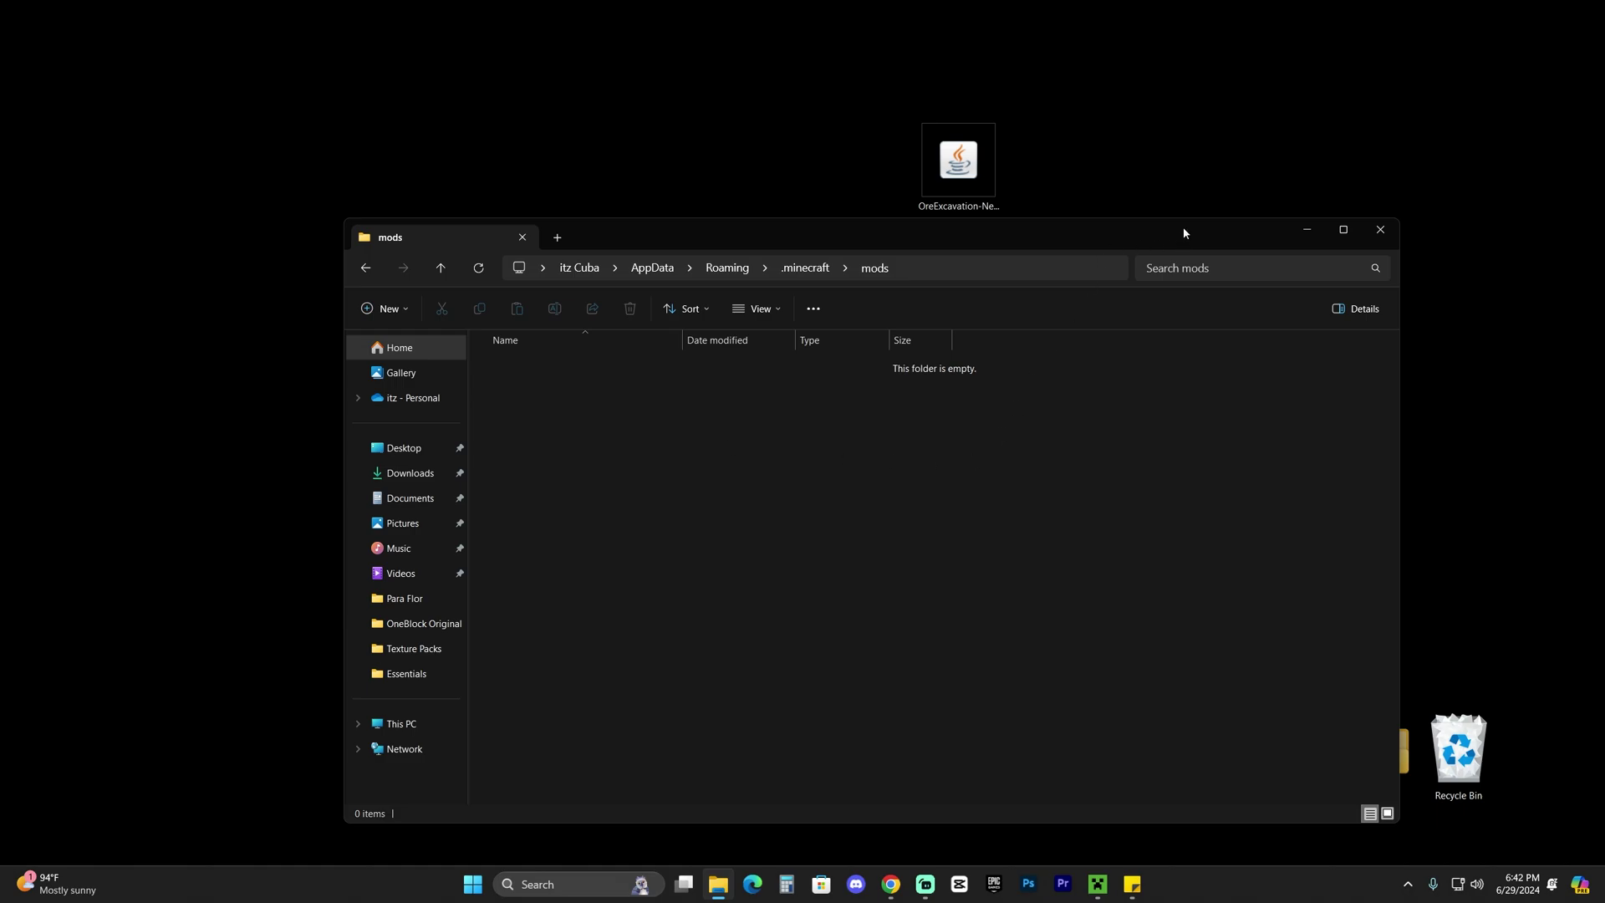
drag(1183, 232, 1179, 250)
click(959, 163)
drag(959, 163, 623, 414)
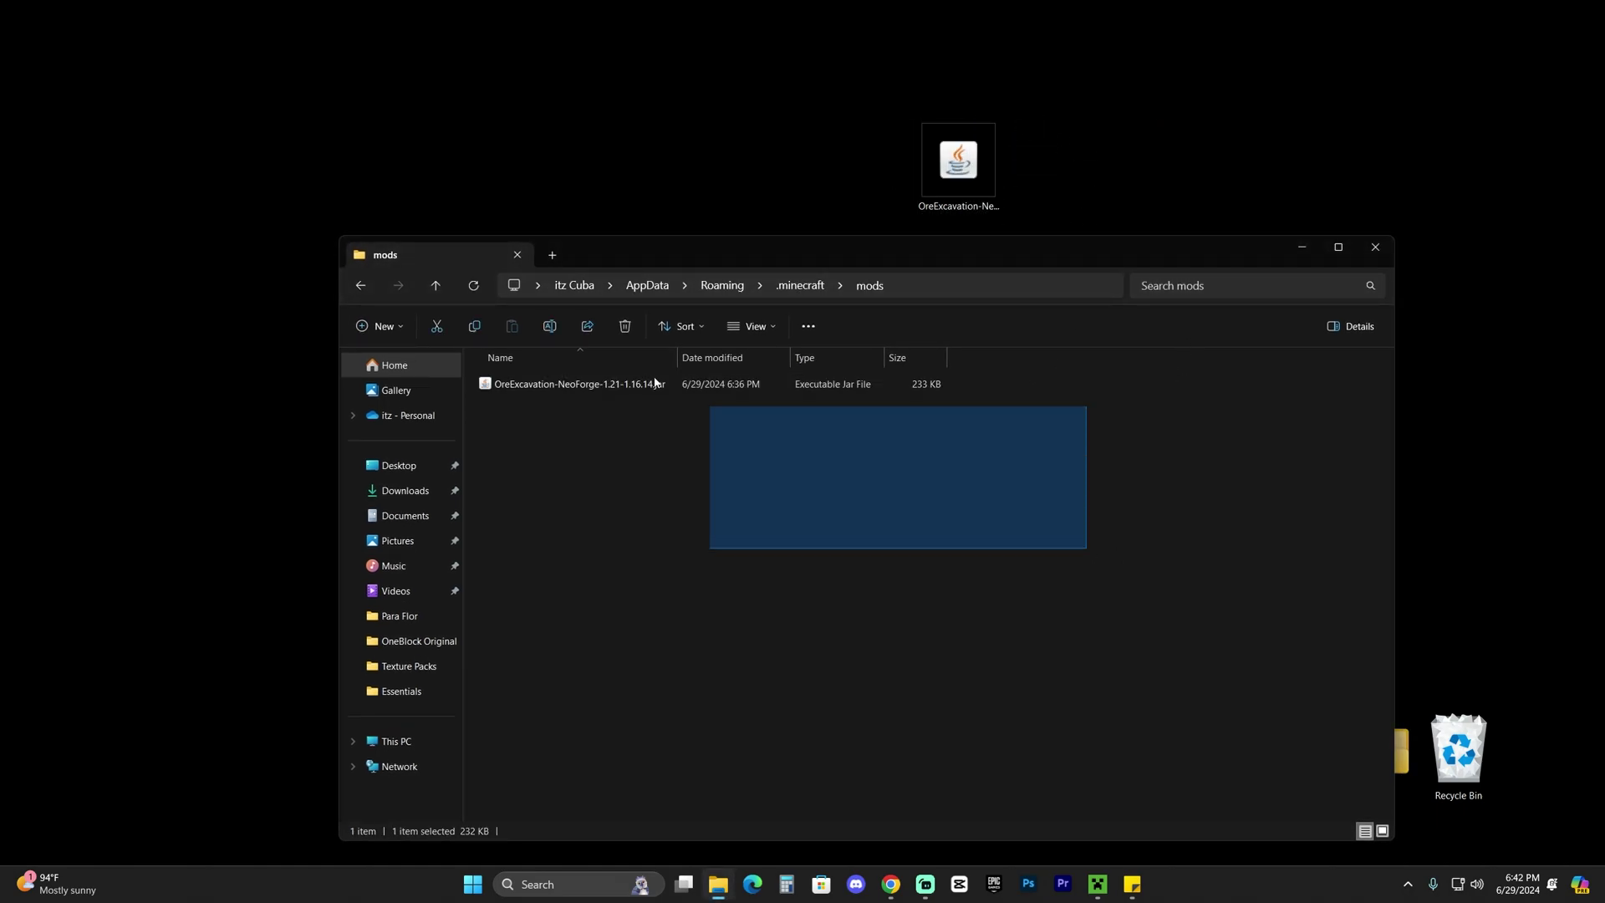
click(856, 480)
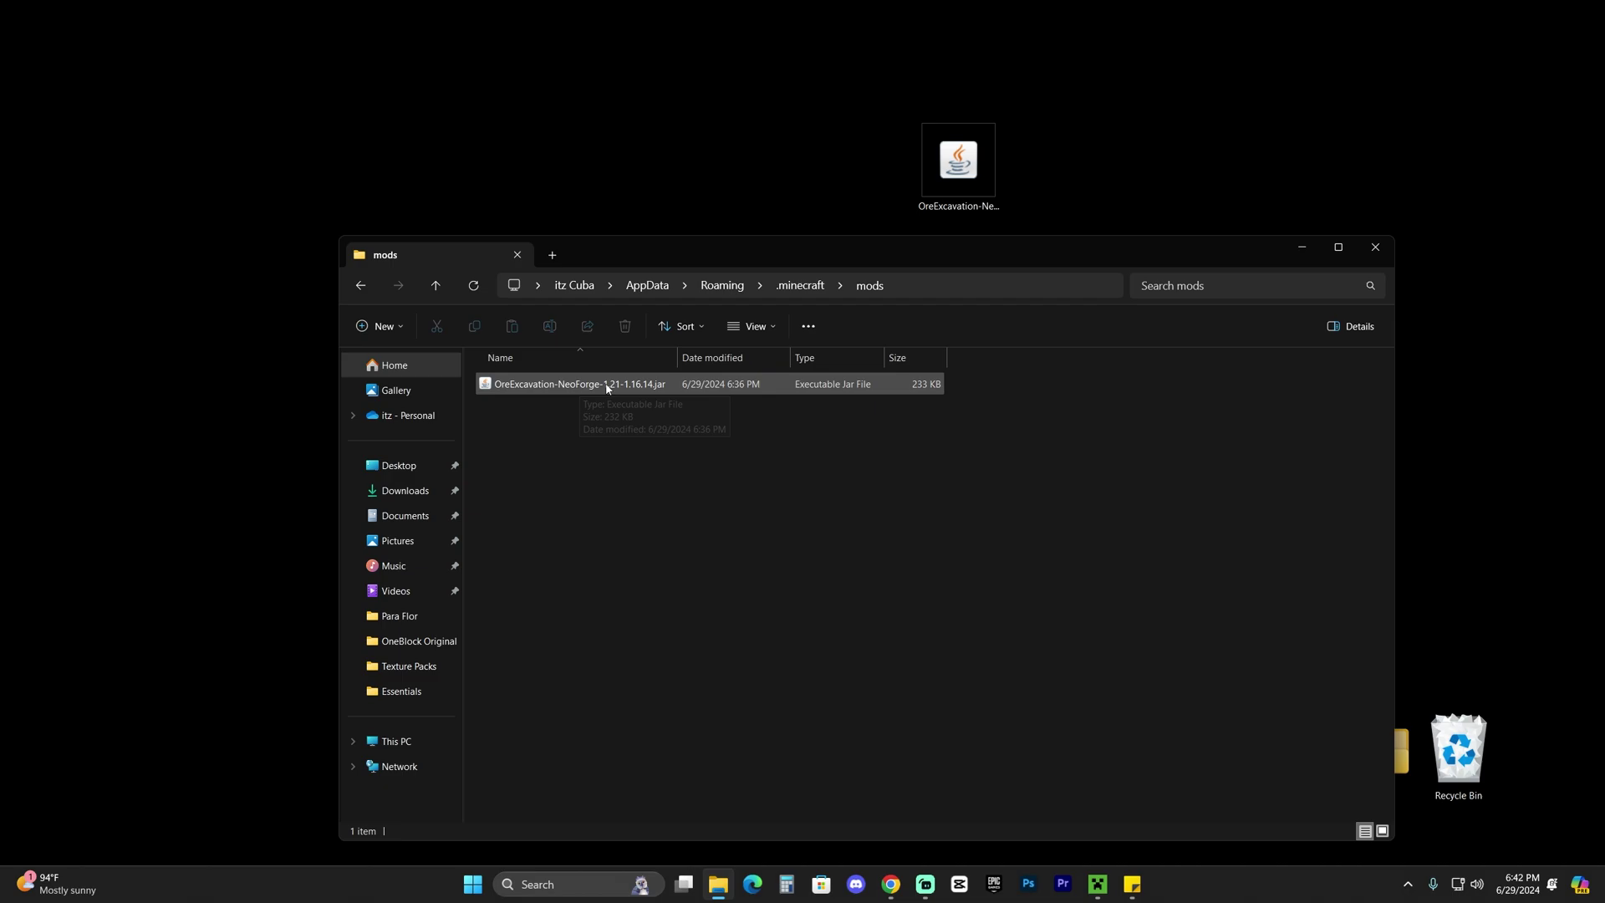
drag(978, 570, 842, 480)
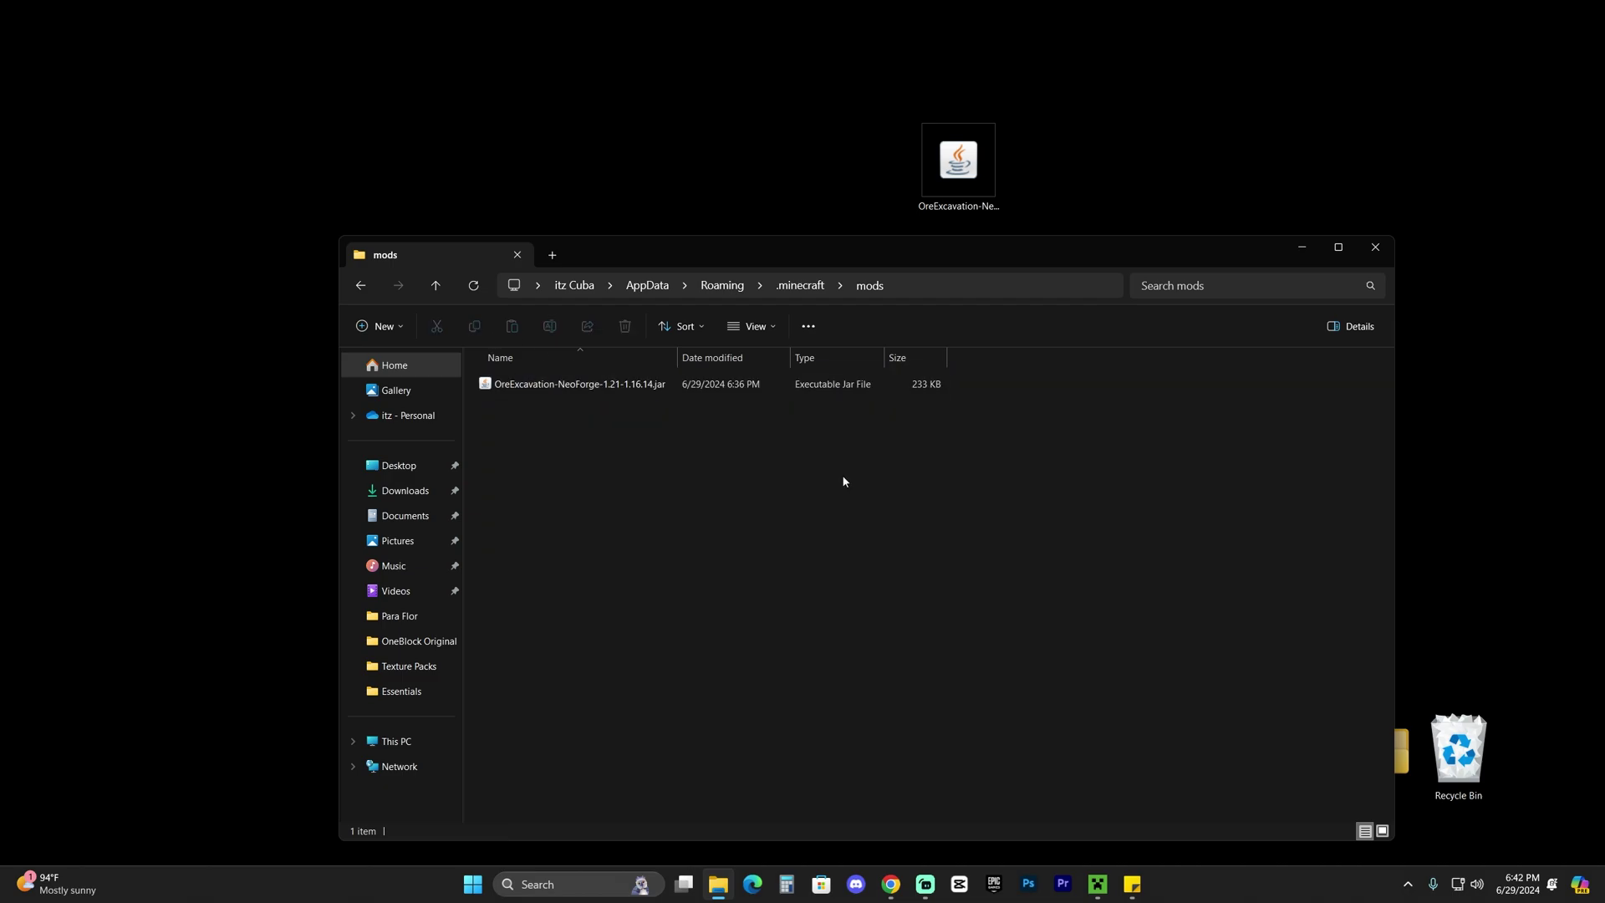
mouse_move(1053, 512)
mouse_down()
mouse_move(772, 459)
mouse_move(1027, 513)
mouse_up()
click(691, 384)
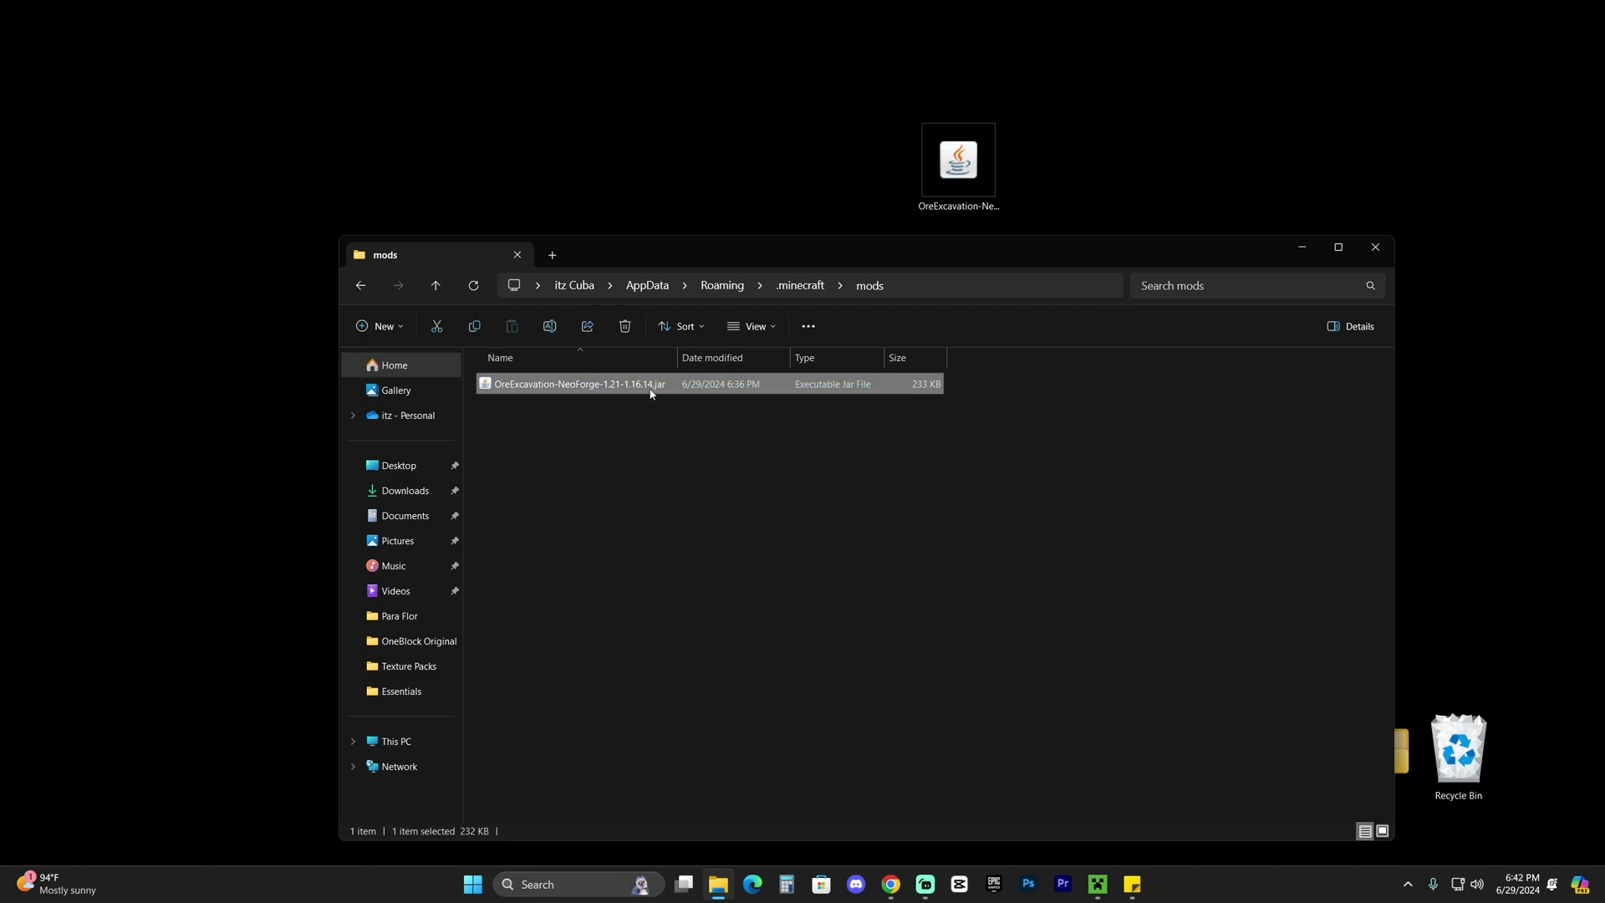
click(651, 435)
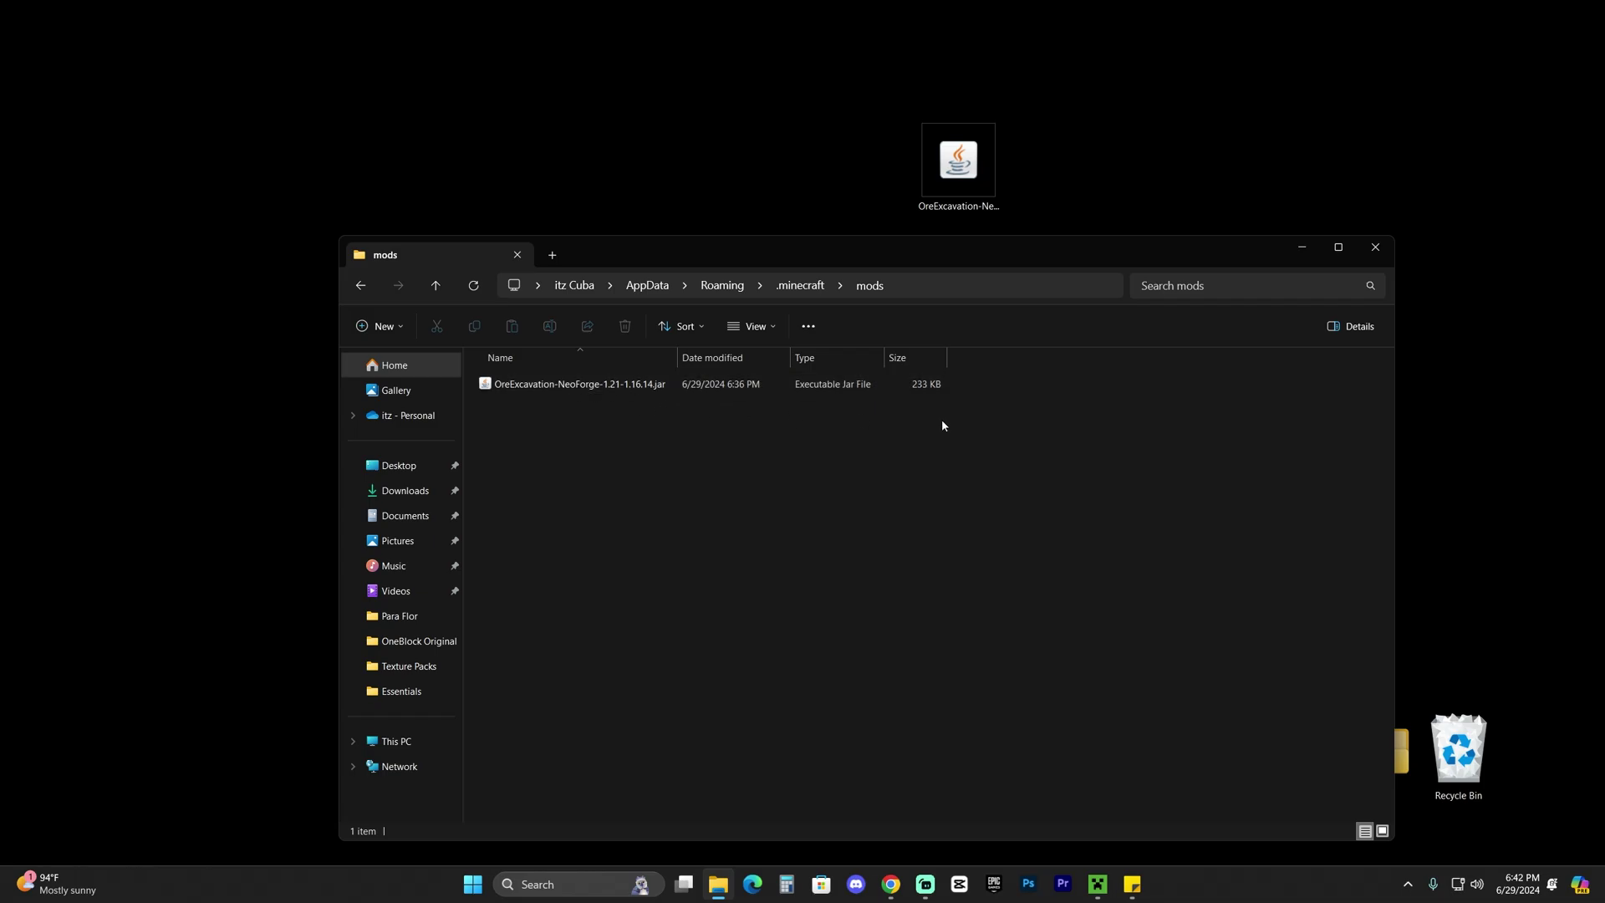
Step: Launch the NeoForge installation, accepting the modified-game risks without further warnings, and load a singleplayer world
click(1378, 251)
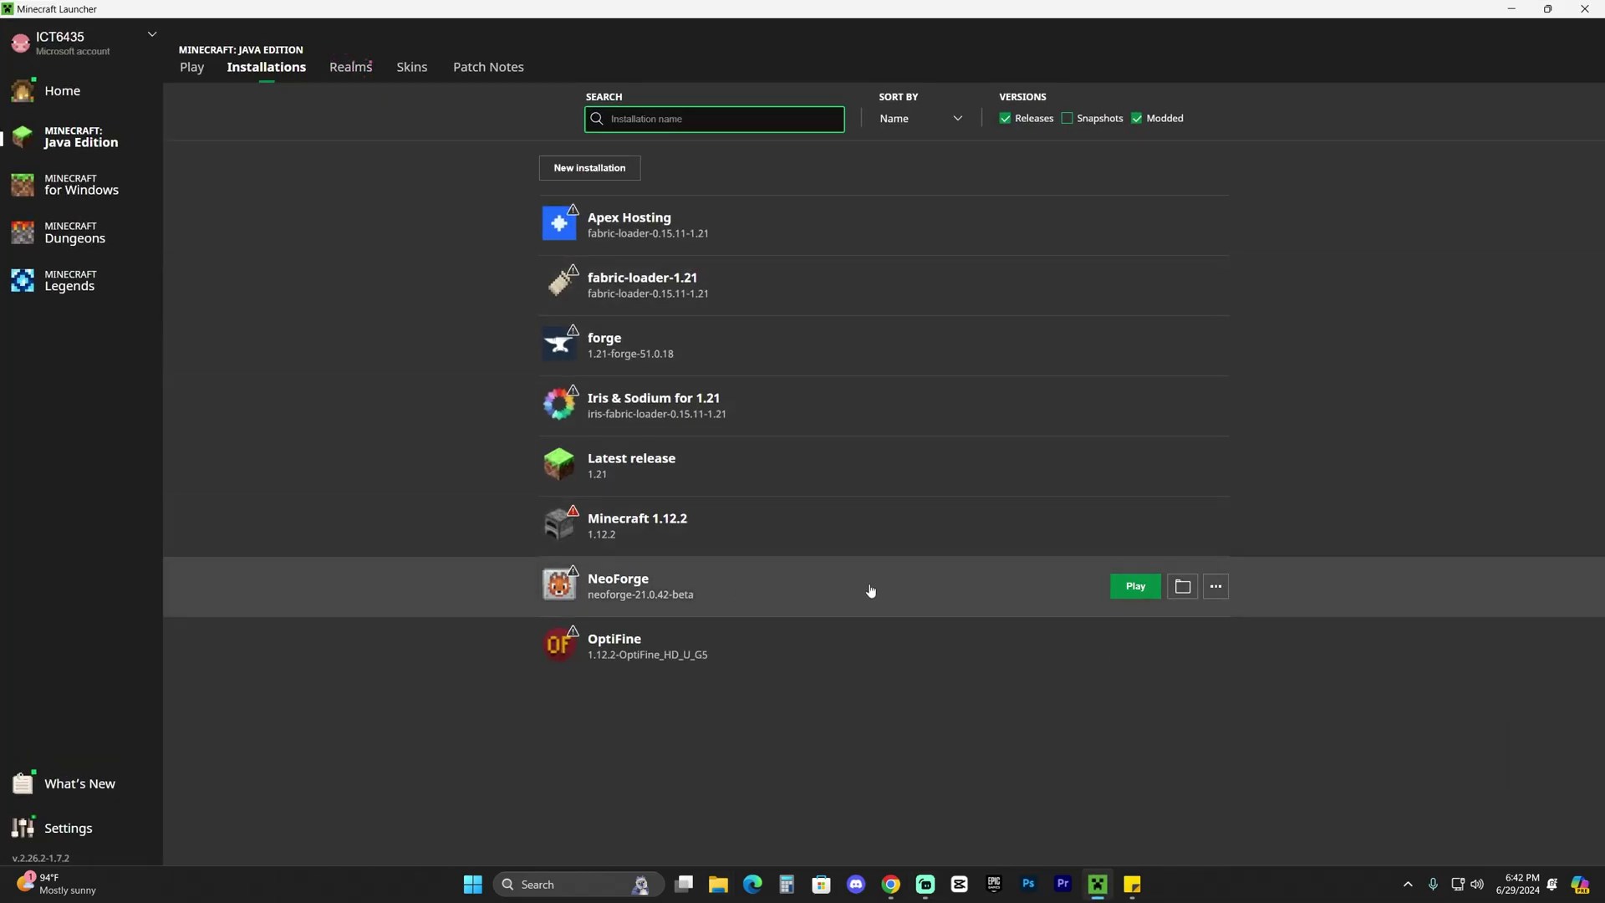
click(1120, 593)
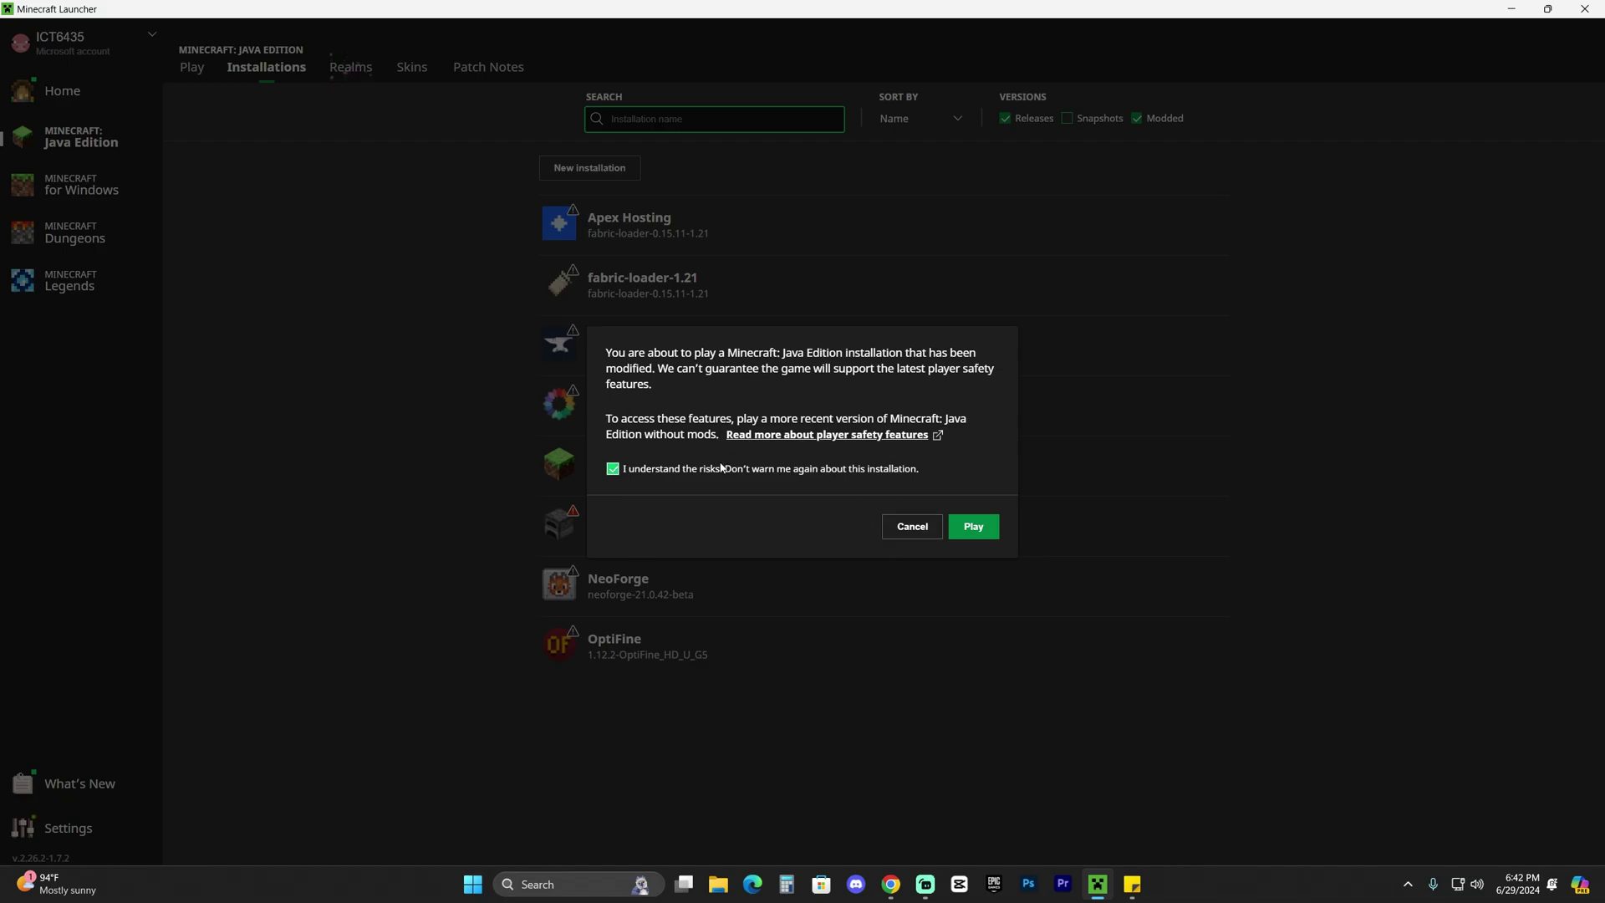
click(974, 527)
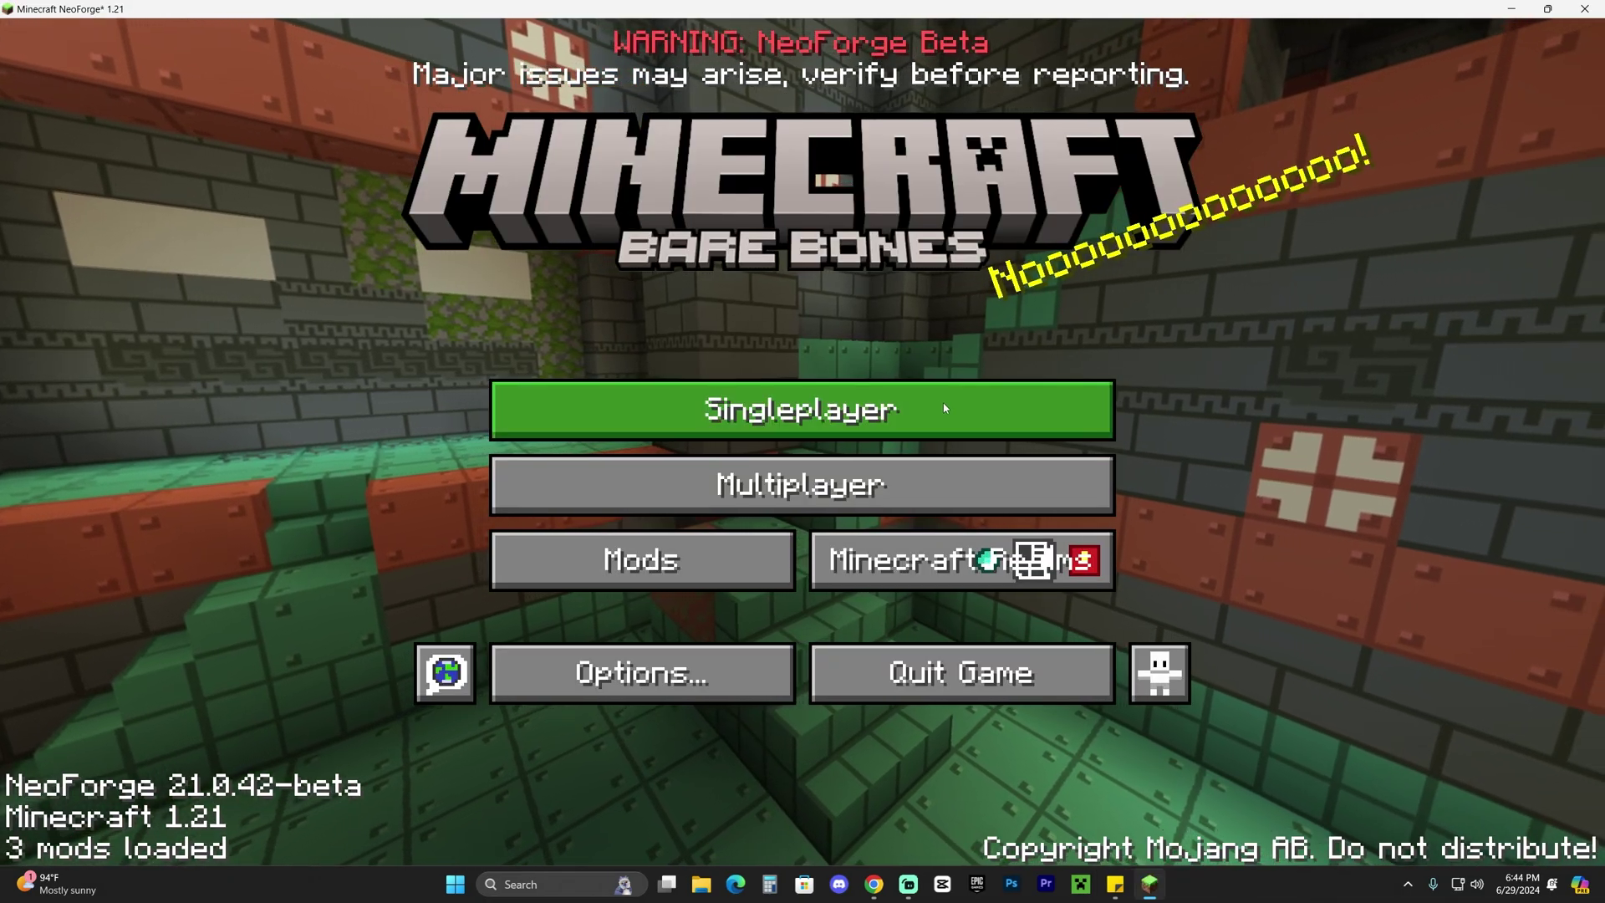
click(945, 408)
double_click(1000, 366)
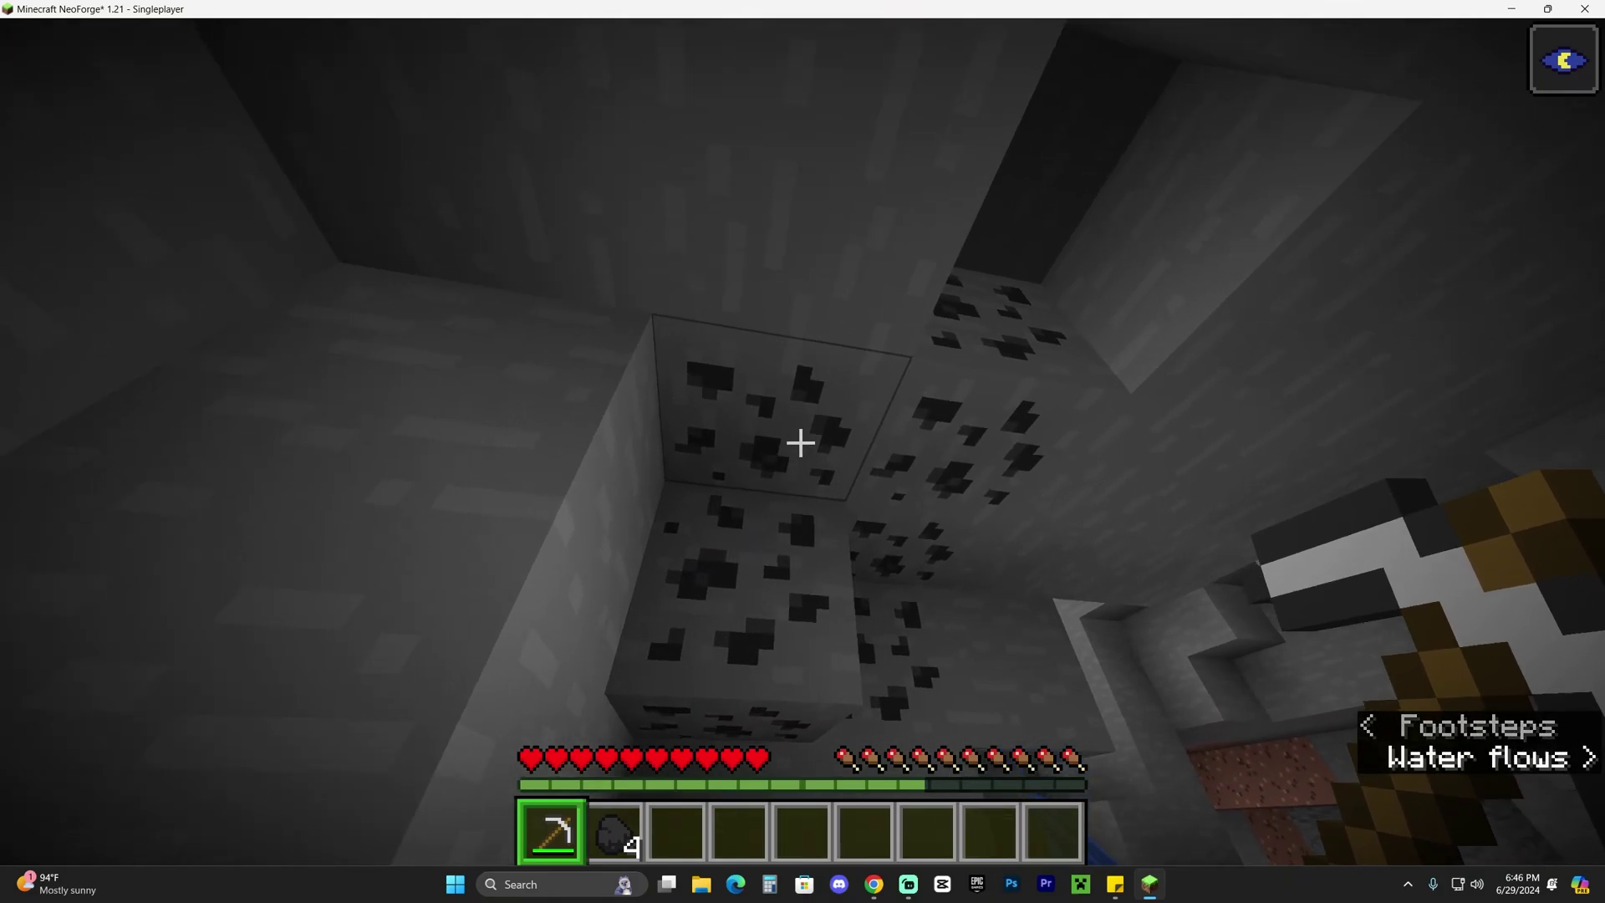
Step: Excavate the coal ore vein and the iron ore deposit in the cave with the pickaxe
click(800, 443)
drag(800, 443, 800, 443)
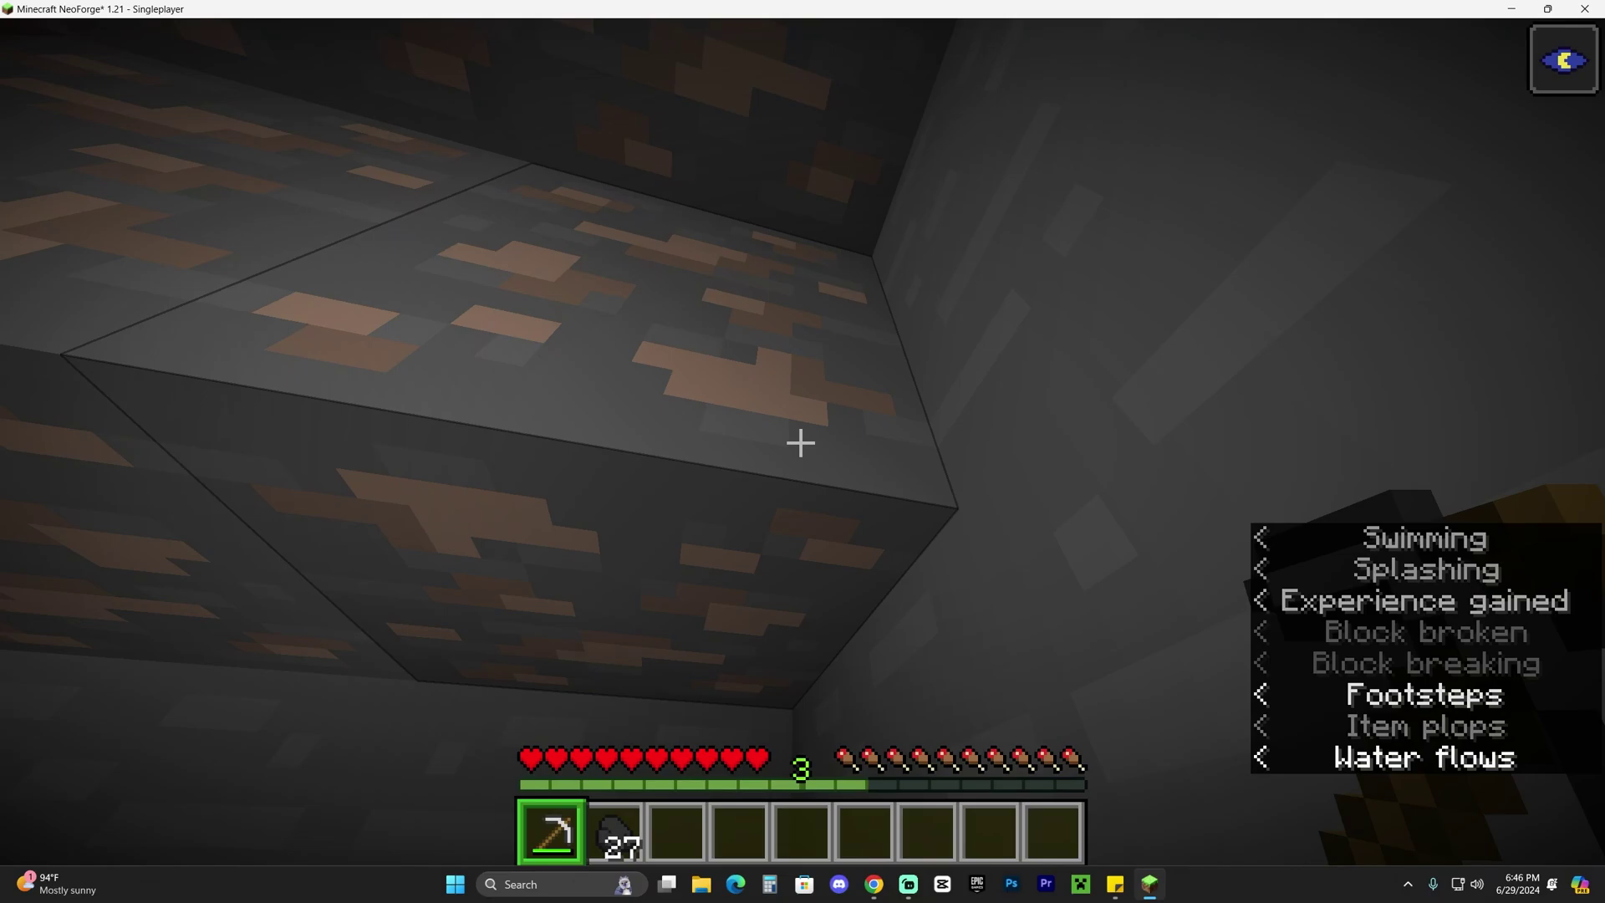
drag(800, 443, 800, 443)
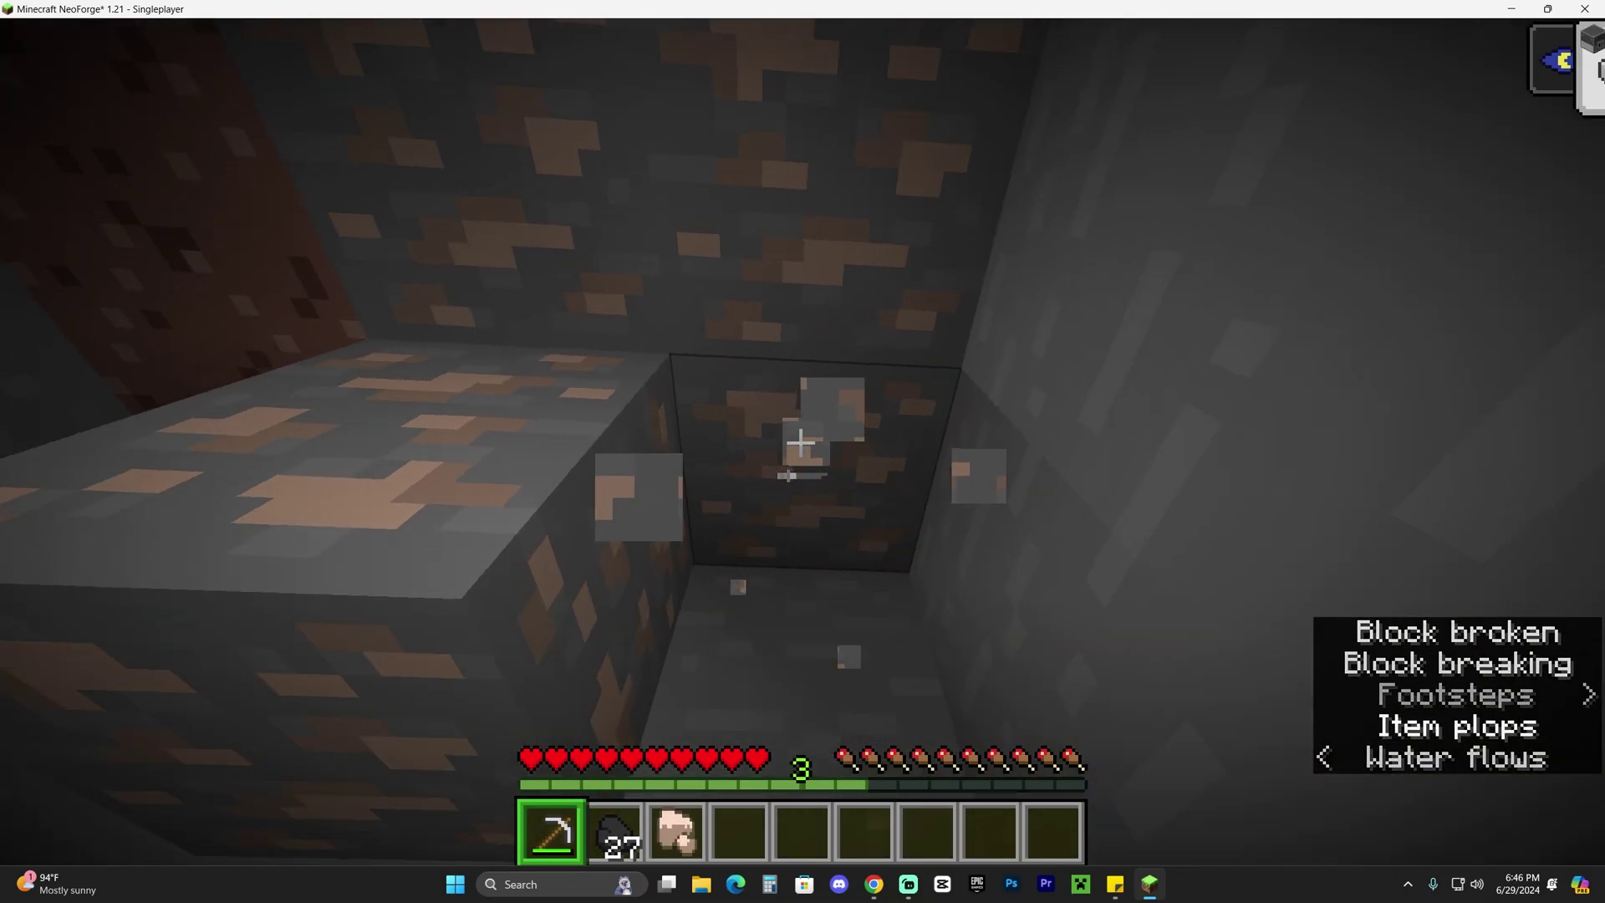
key(w)
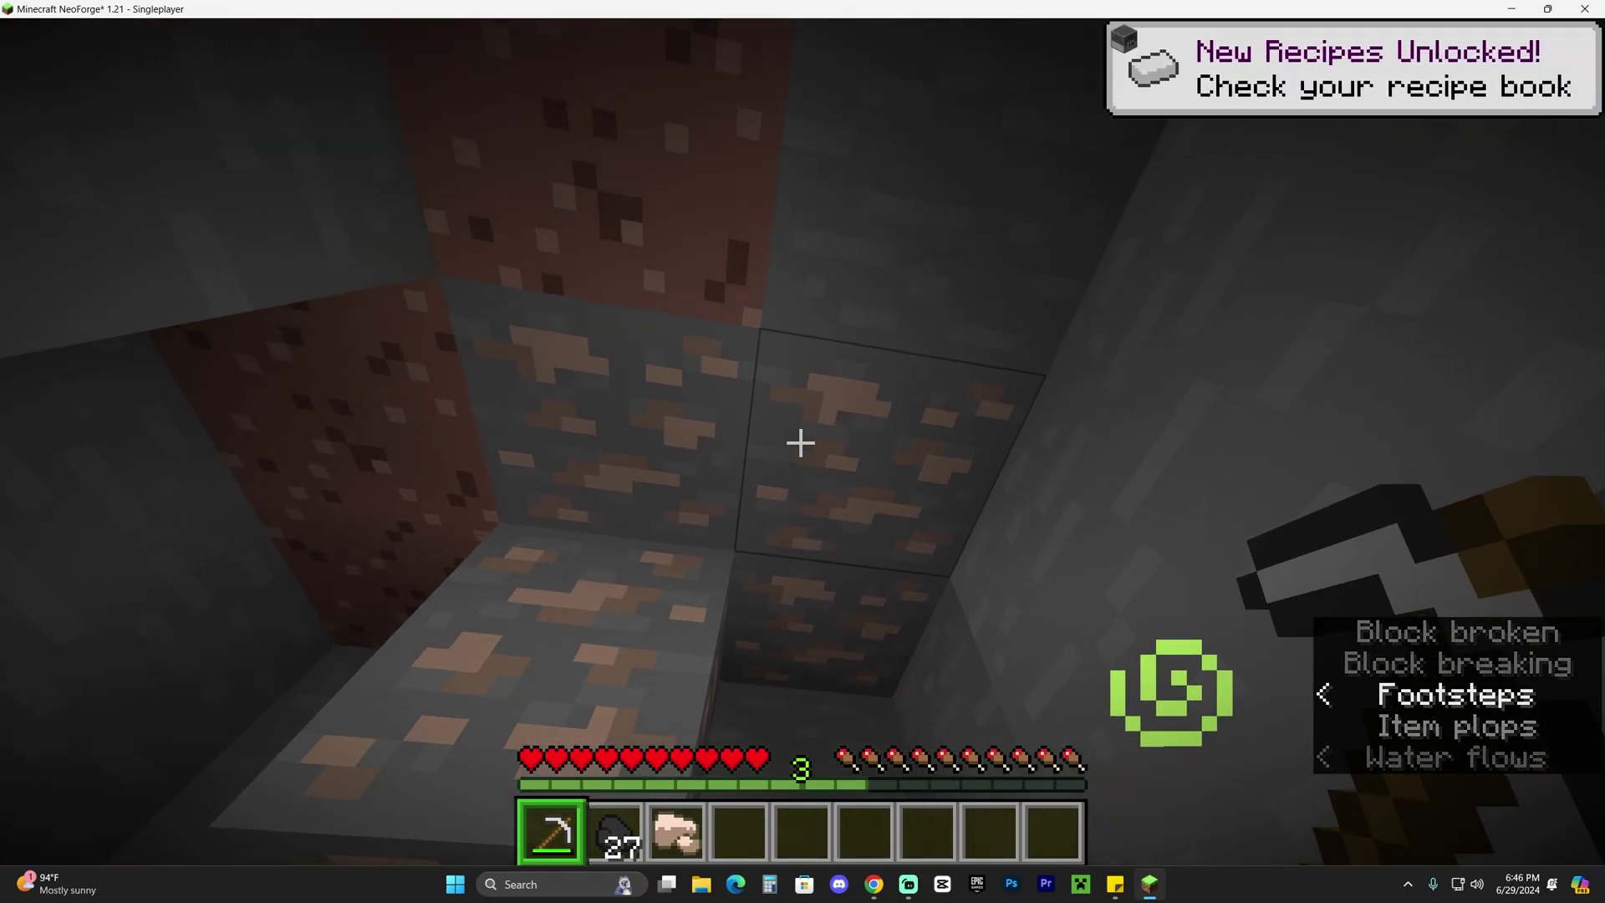
drag(801, 443, 800, 444)
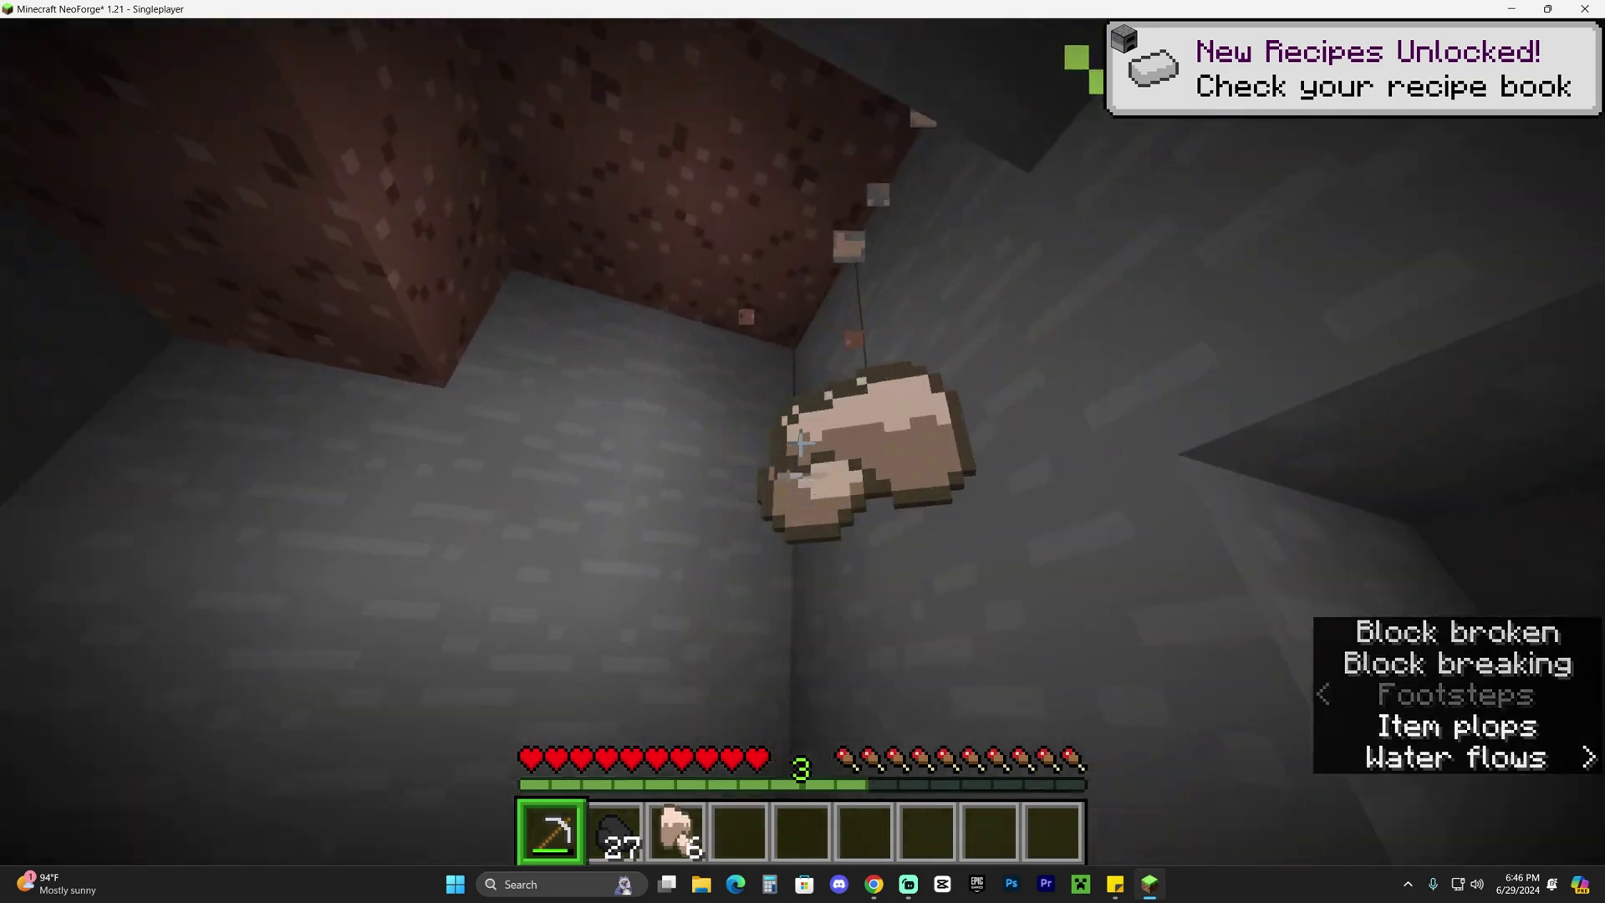
key(w)
key(w)
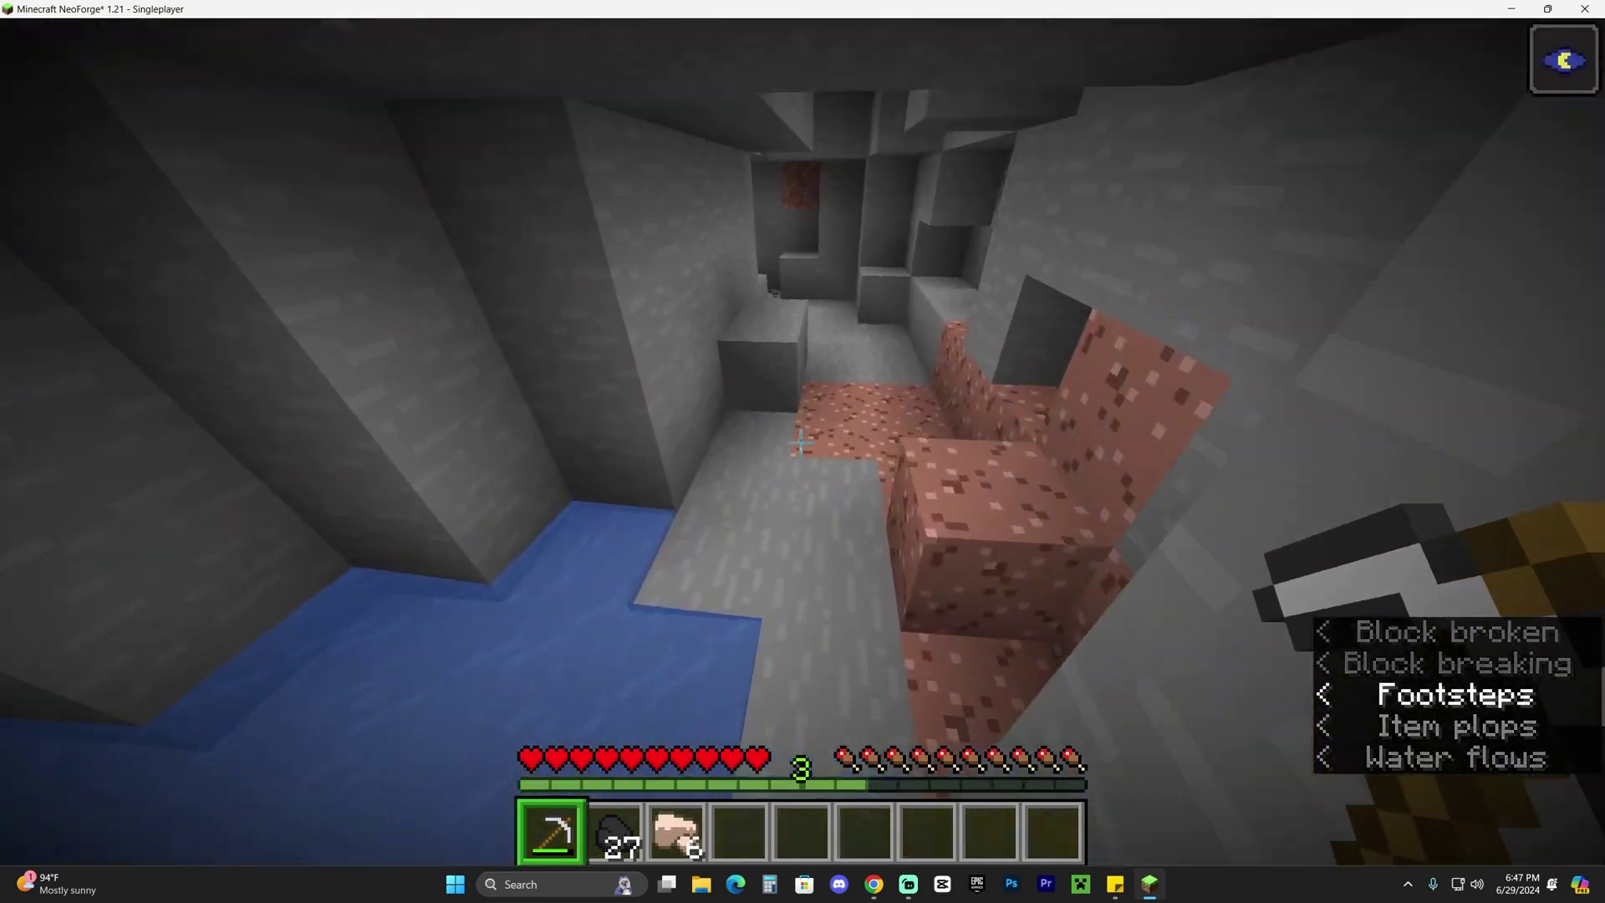
Step: Chop down the savanna tree's trunk with the axe and switch to the front-facing third-person perspective
key(w)
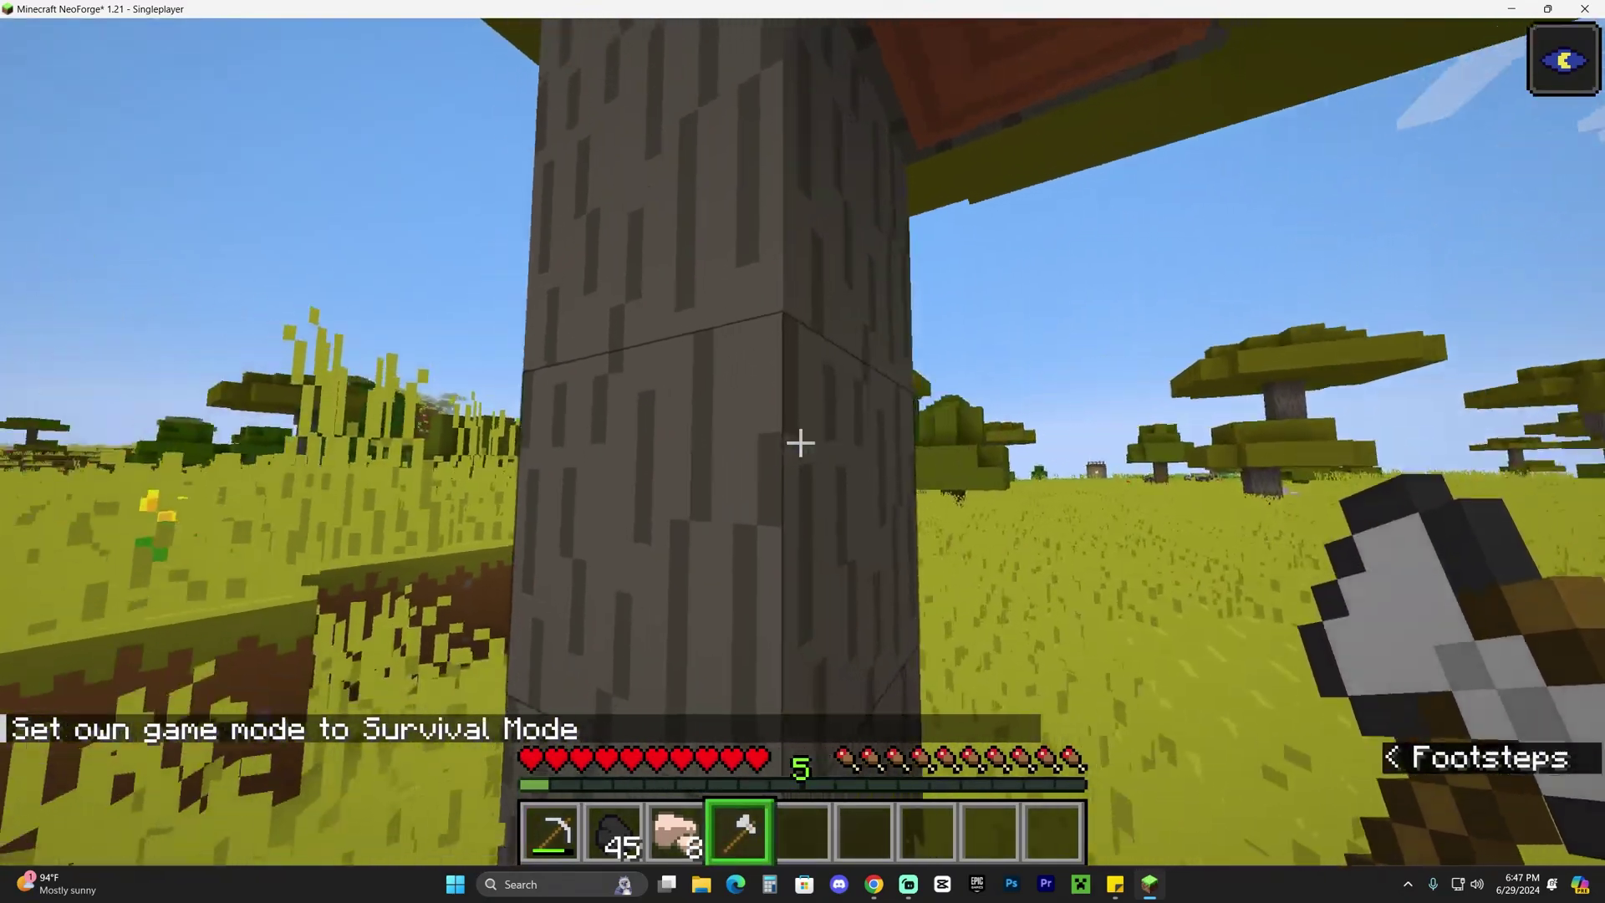
drag(800, 443, 800, 443)
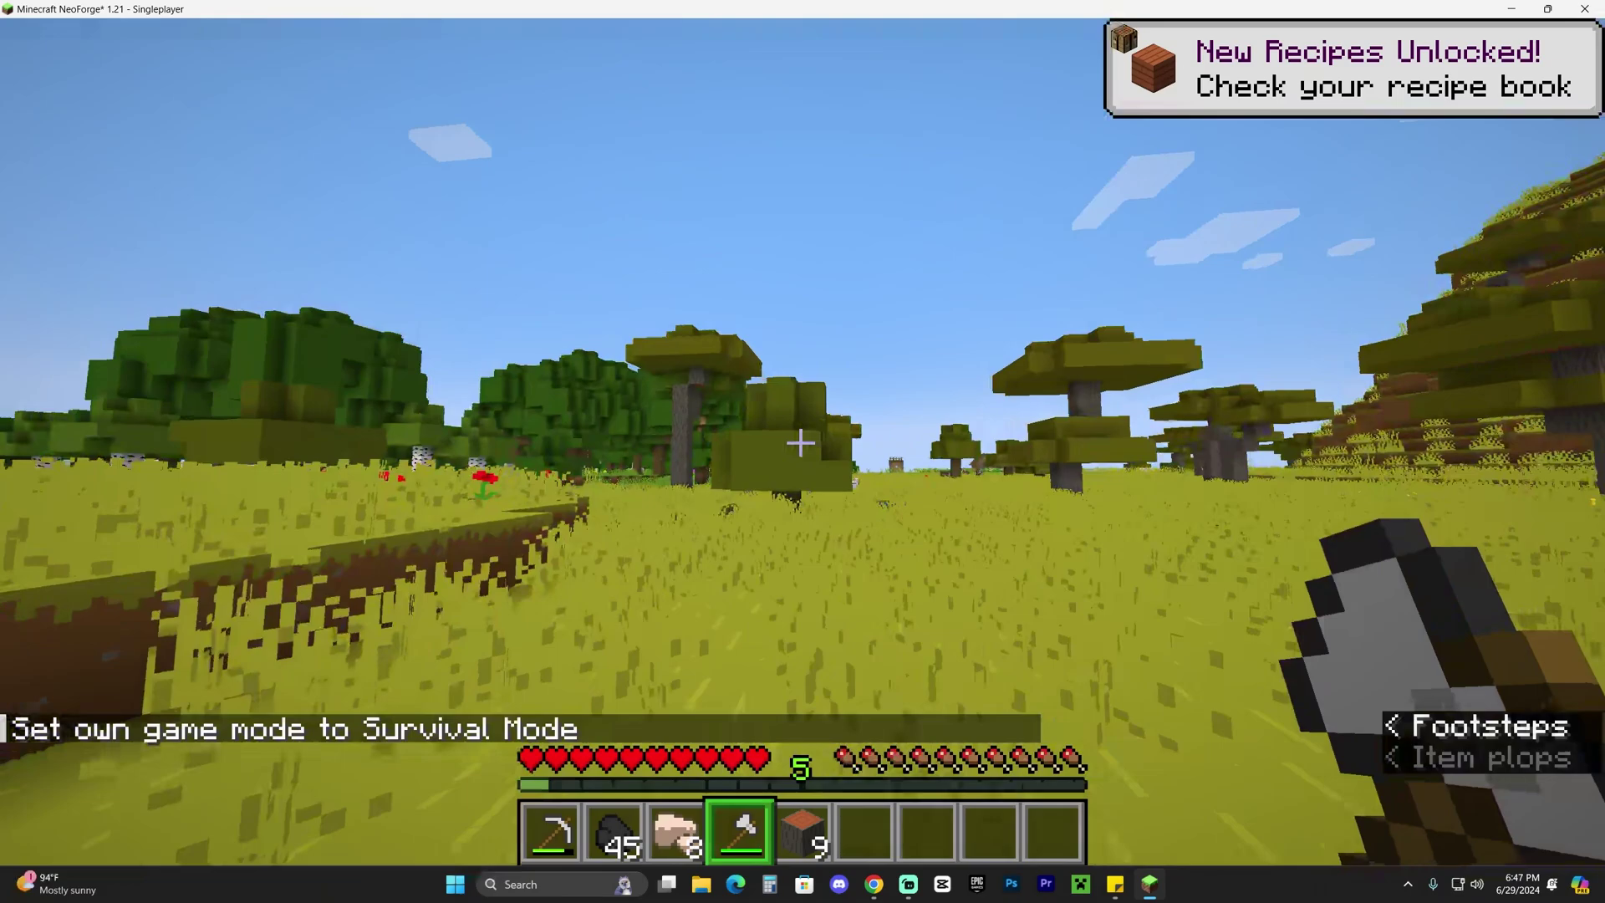
key(F5)
key(F5)
Step: Examine the OreExcavation key binds for Excavate, Shape Edit and Shape Toggle, and return to the game
key(Escape)
click(643, 488)
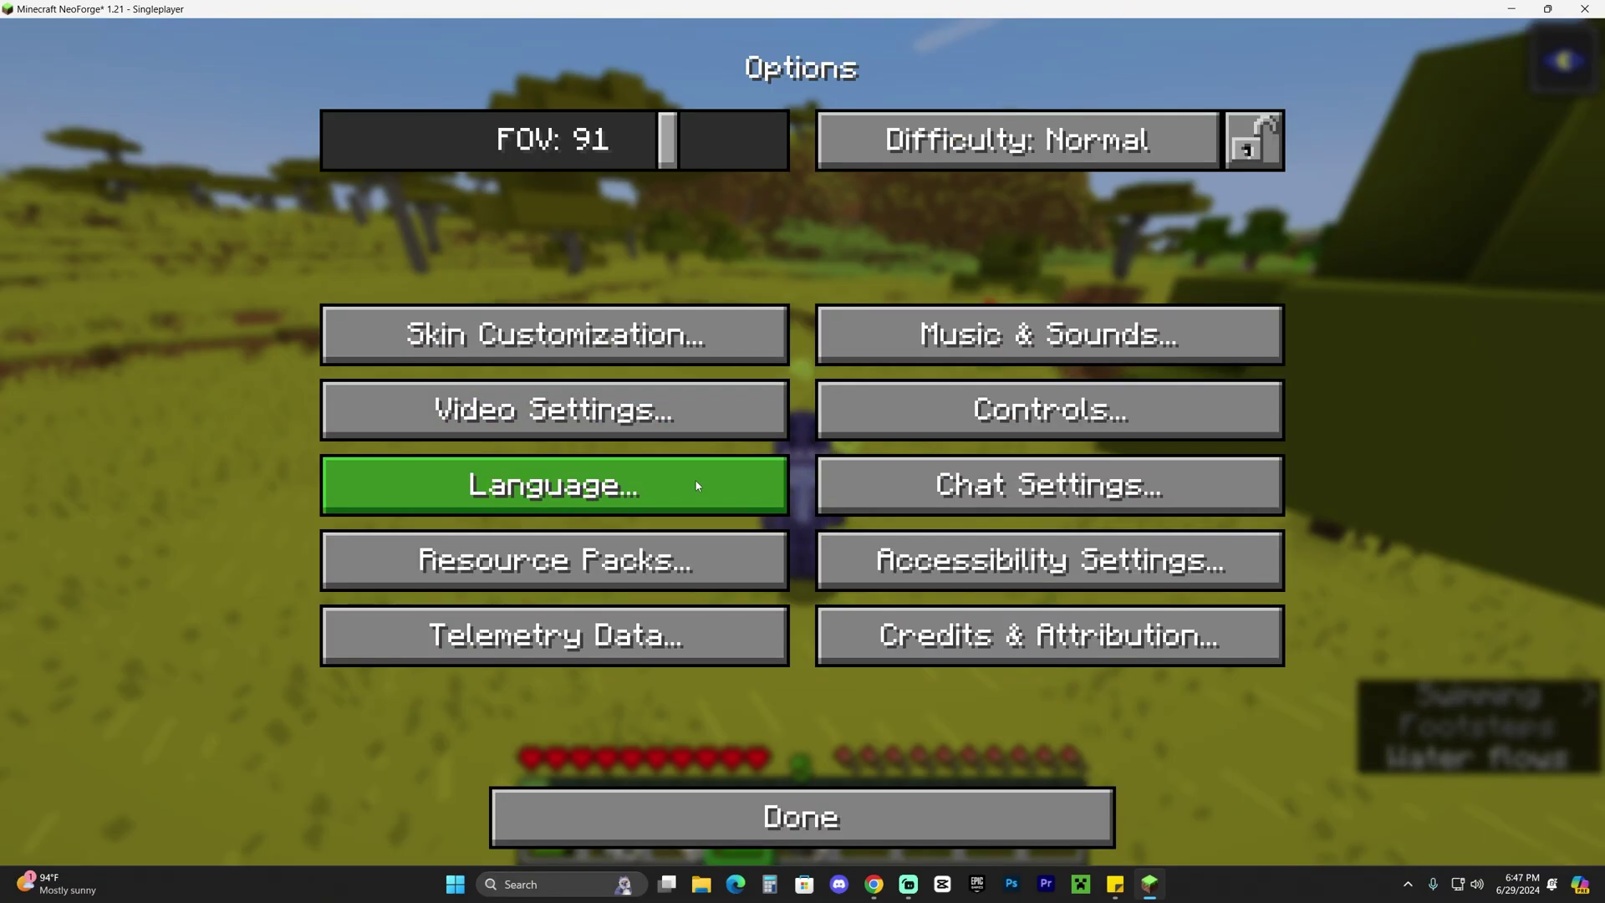
click(1035, 403)
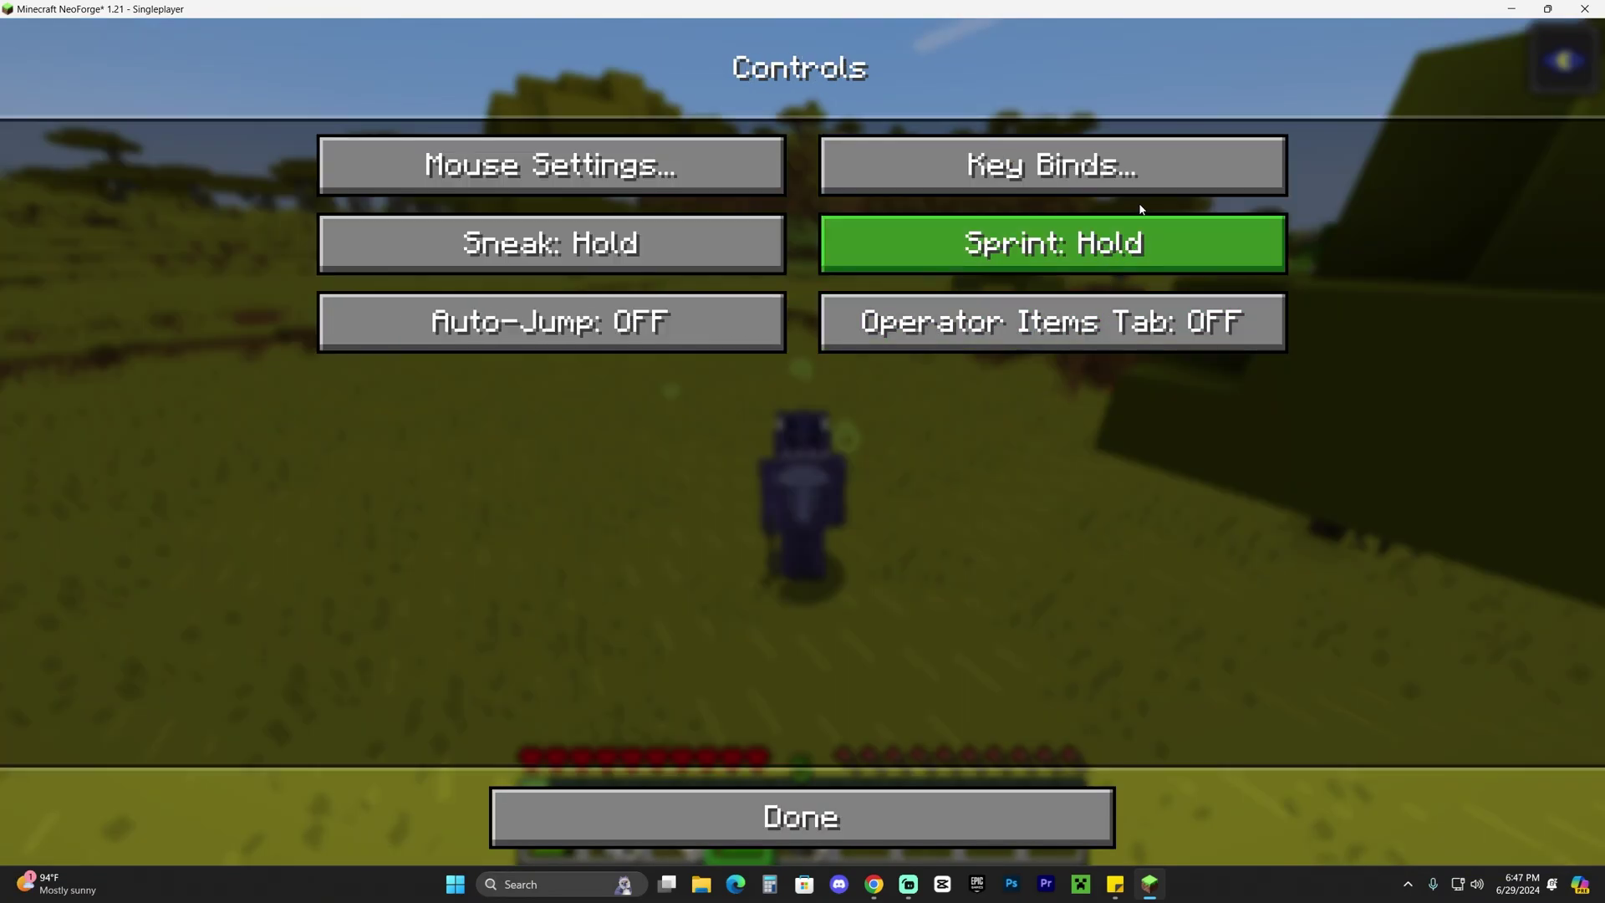
click(1198, 158)
drag(1380, 289, 1413, 729)
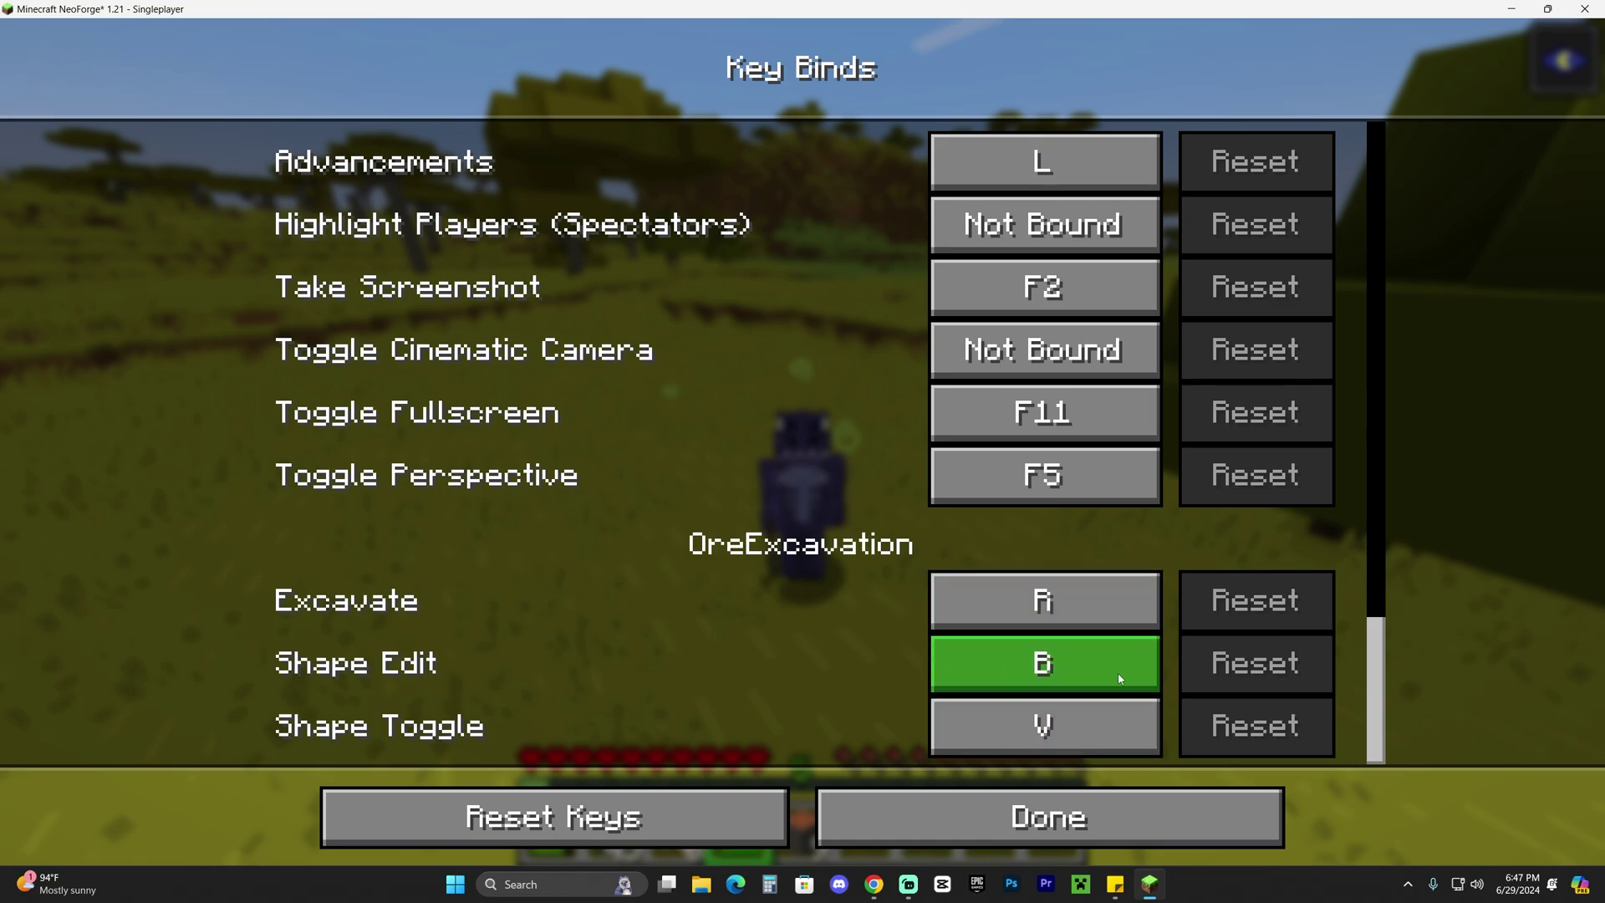
key(Escape)
key(Escape)
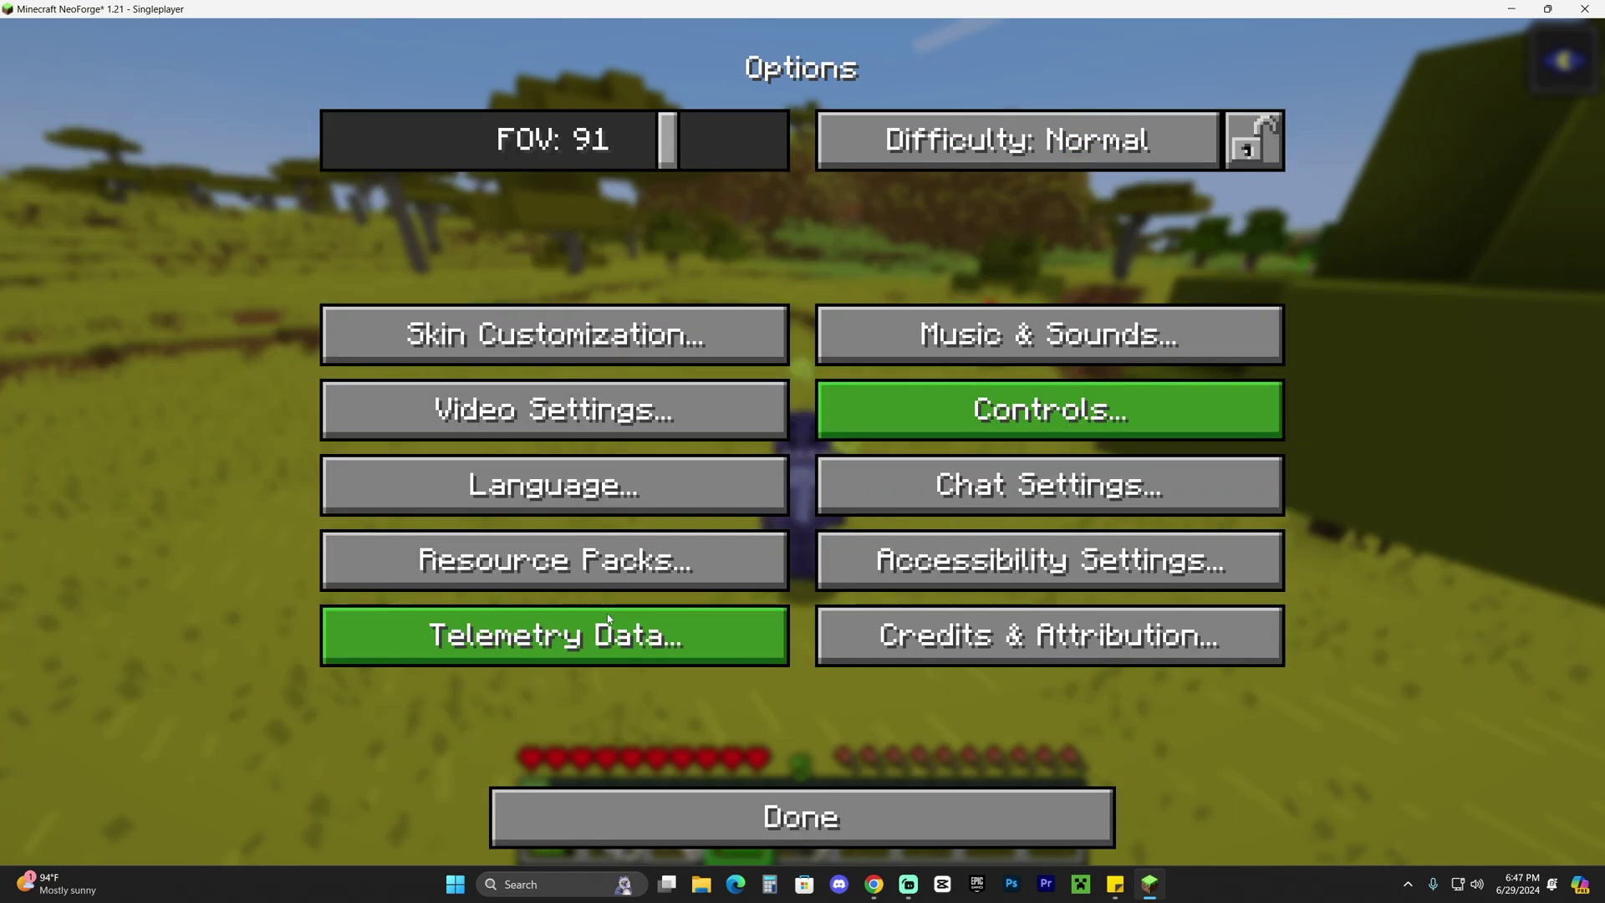
key(Escape)
key(Escape)
Step: Examine the 1x2 shape in the OreExcavation shape editor and return to the game without changing it
key(grave)
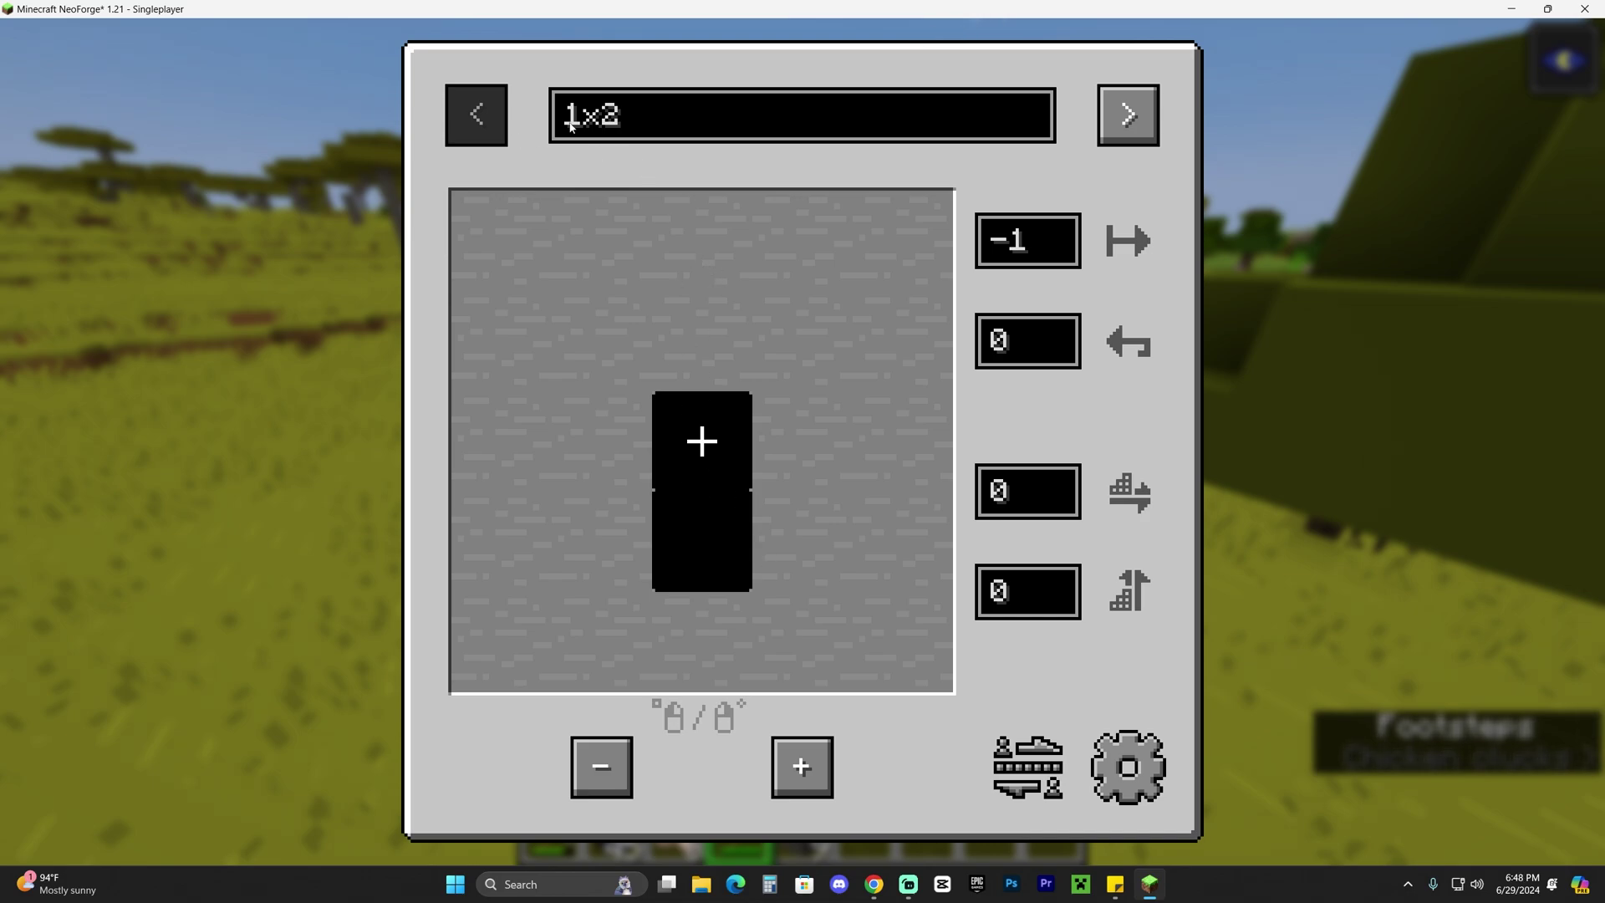
click(682, 114)
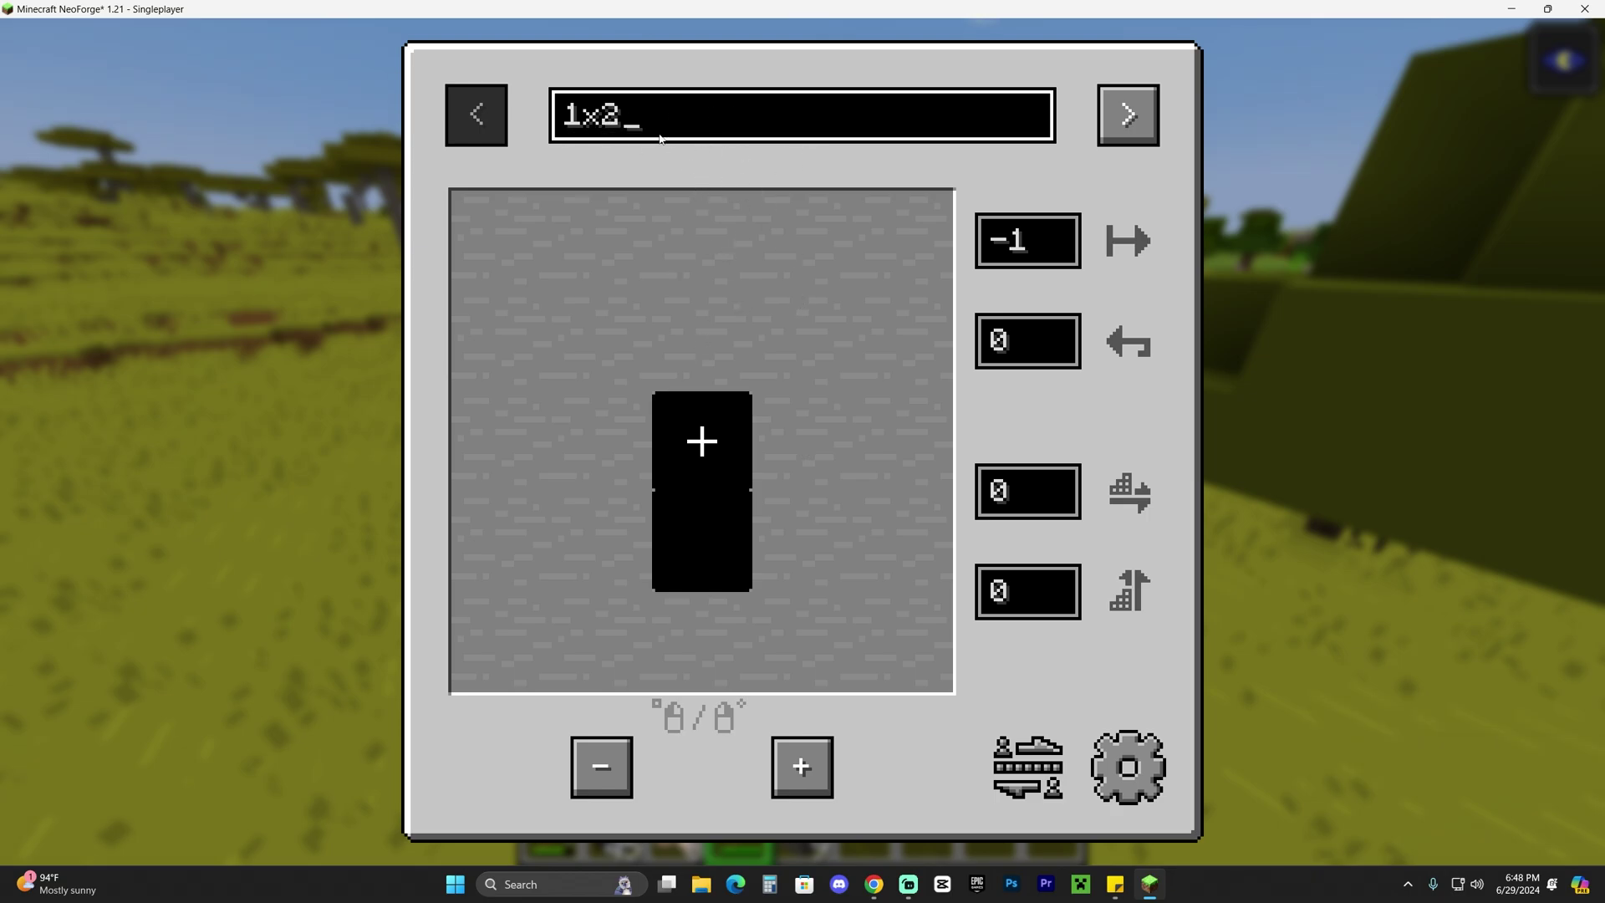
key(Escape)
key(Escape)
key(Escape)
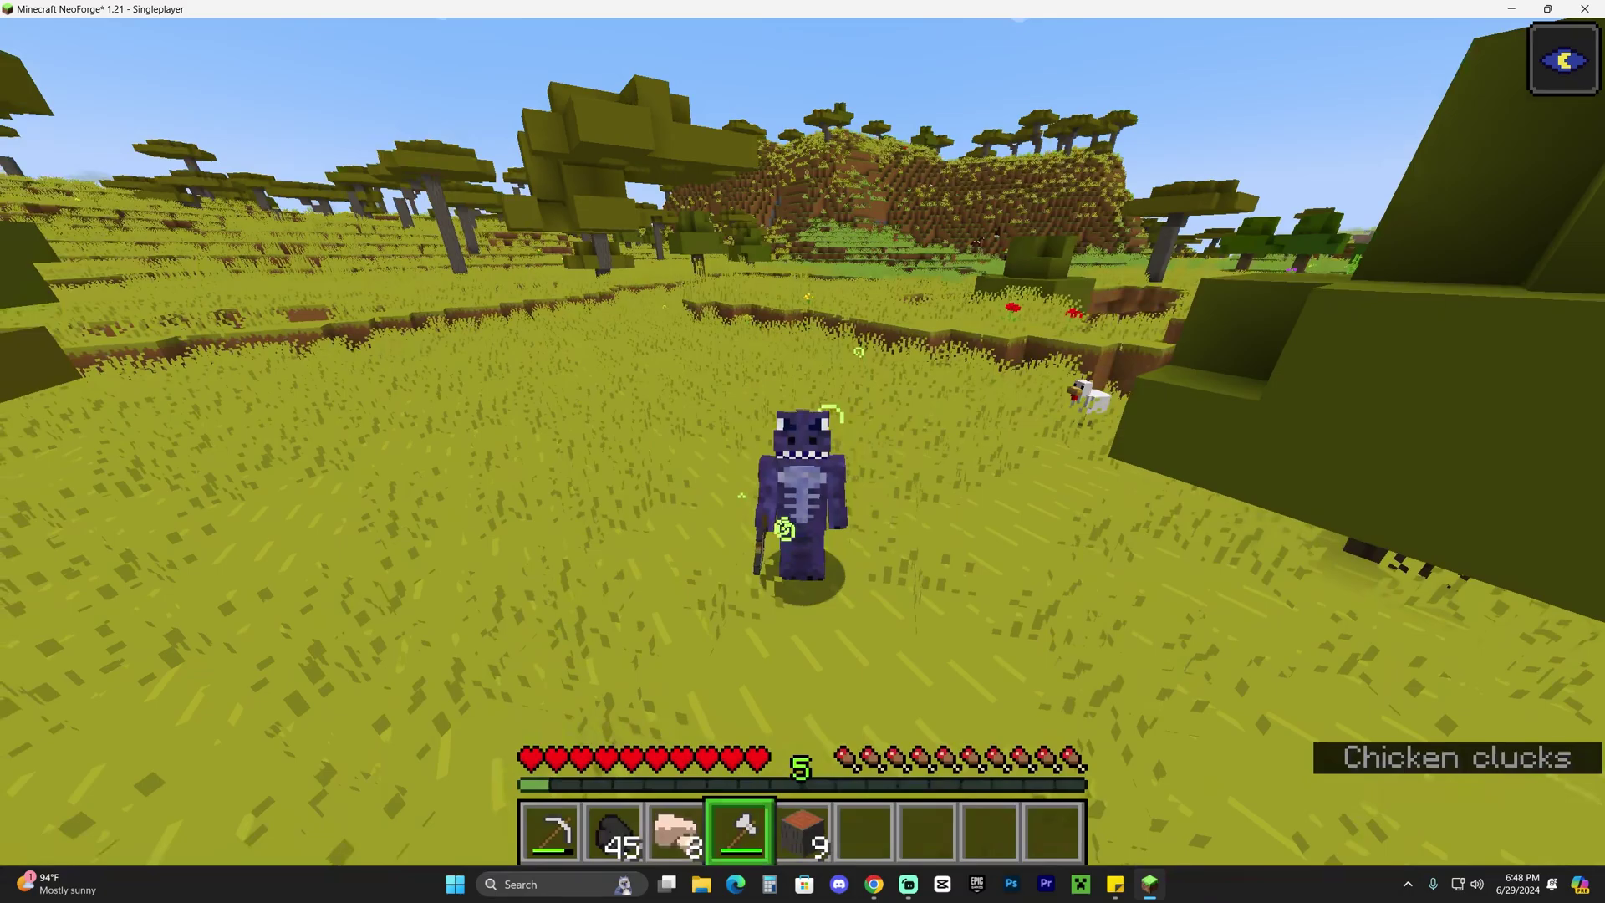